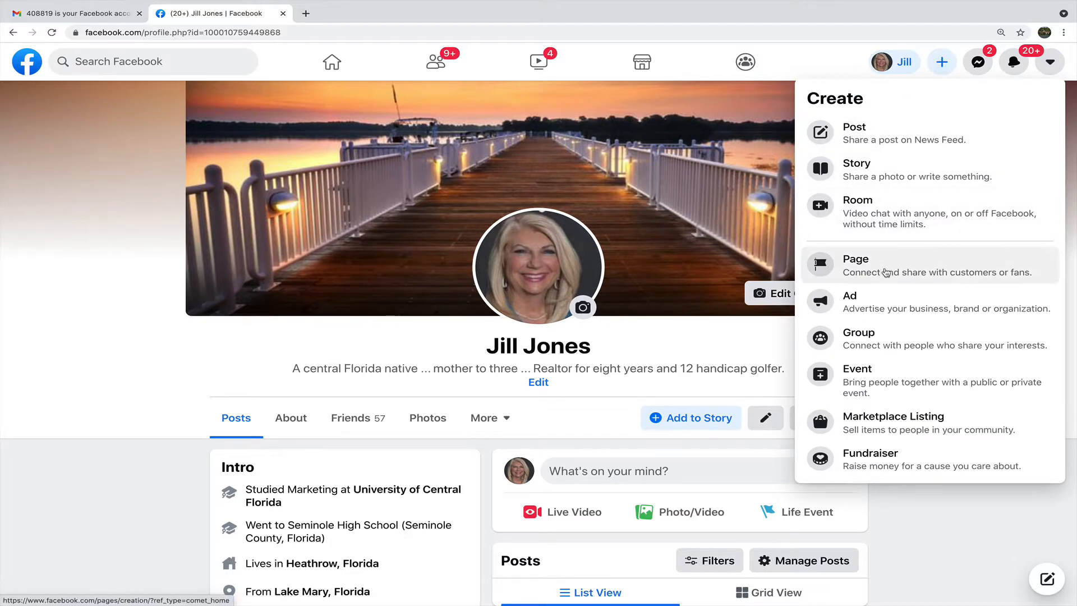
# Start a new Facebook Page and enter the realtor's business name, correcting the typo.
pyautogui.click(885, 273)
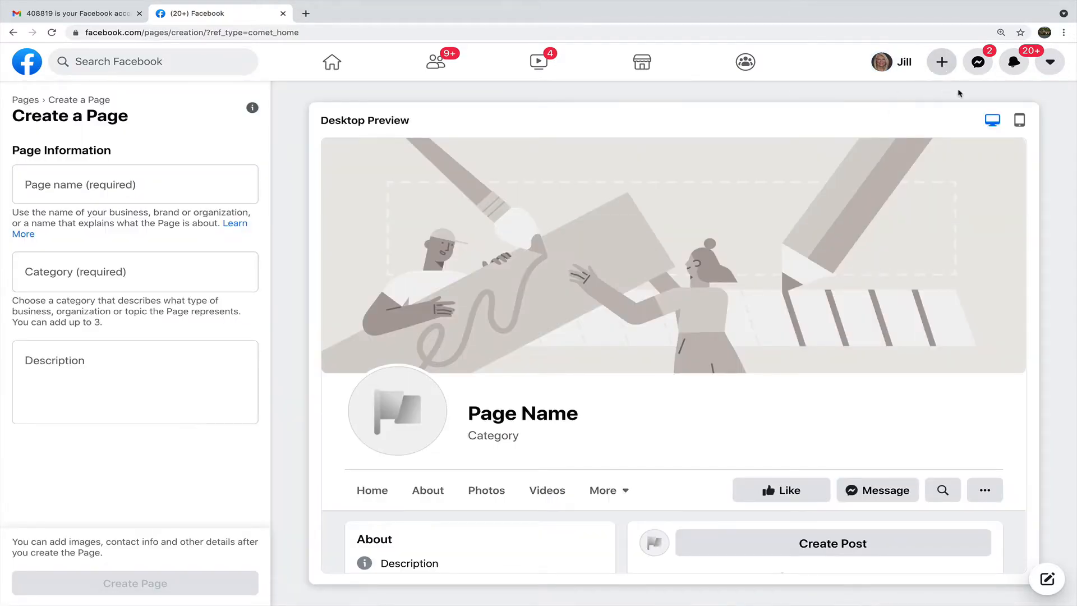
pyautogui.click(89, 178)
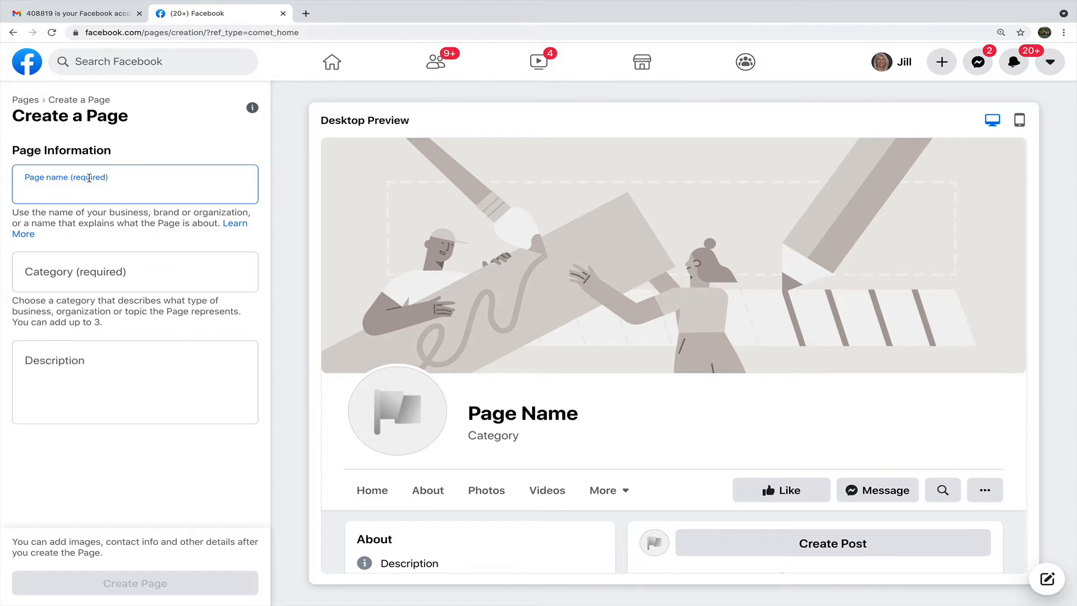
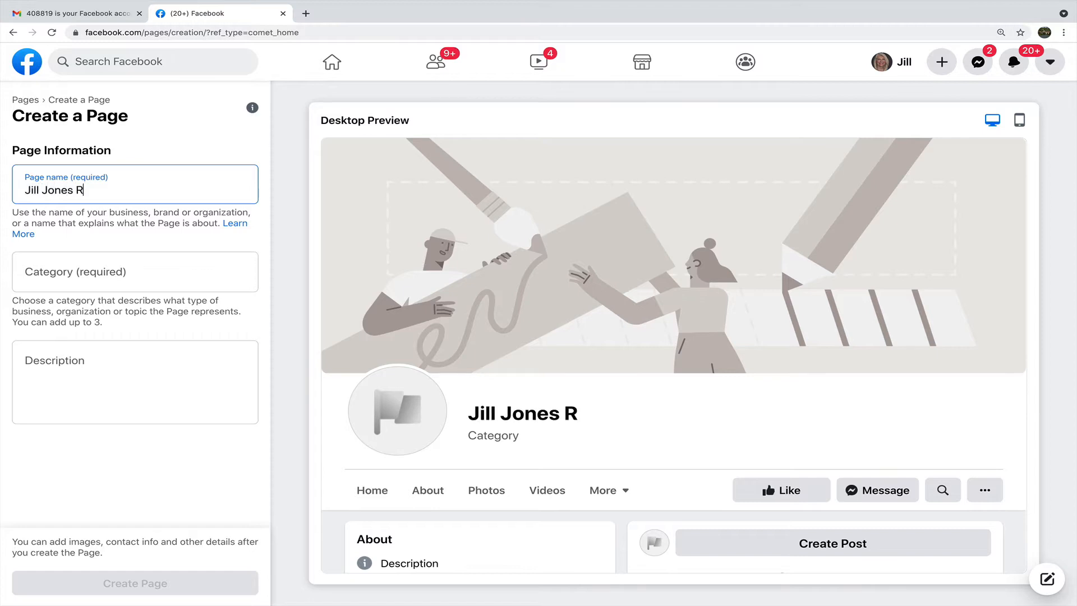
pyautogui.write('ealto')
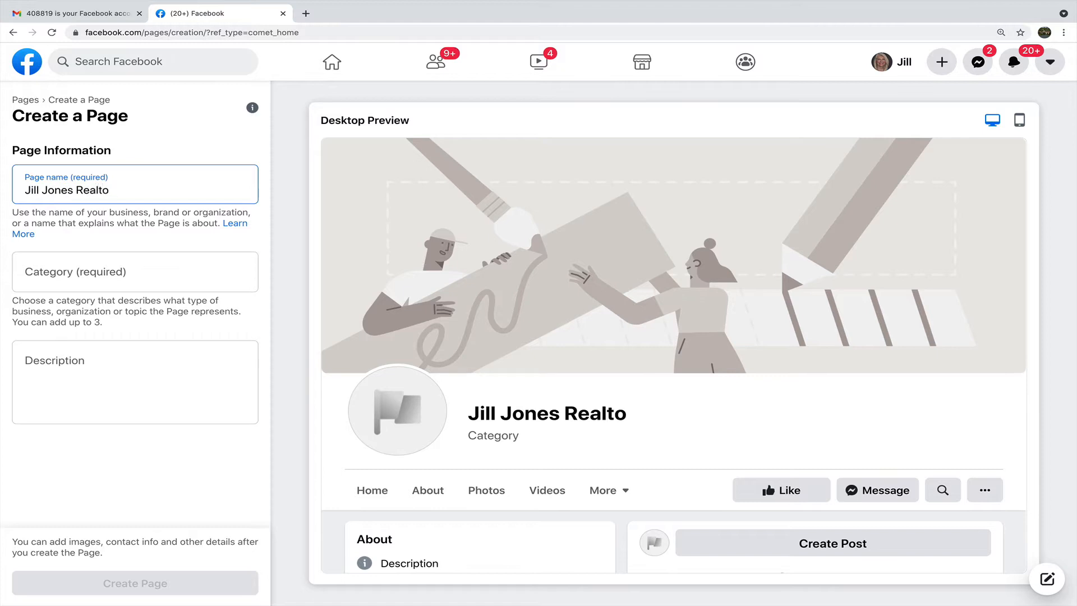
pyautogui.write('e')
pyautogui.press('BackSpace')
pyautogui.write('r')
# Choose Real Estate, Real Estate Agent and Real Estate Service as the Page's three categories.
pyautogui.click(56, 266)
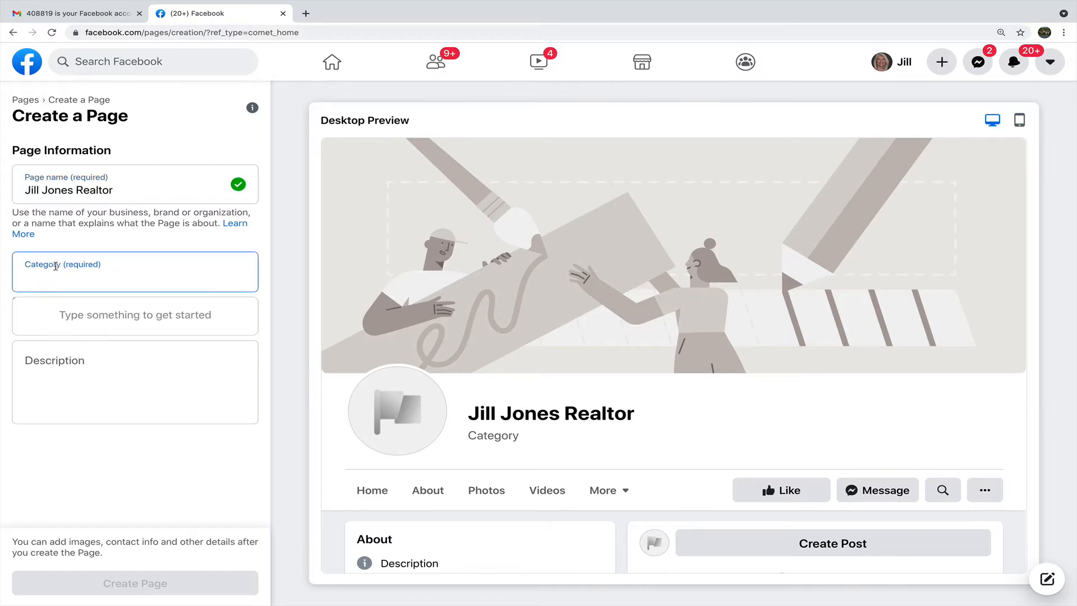
pyautogui.write('real')
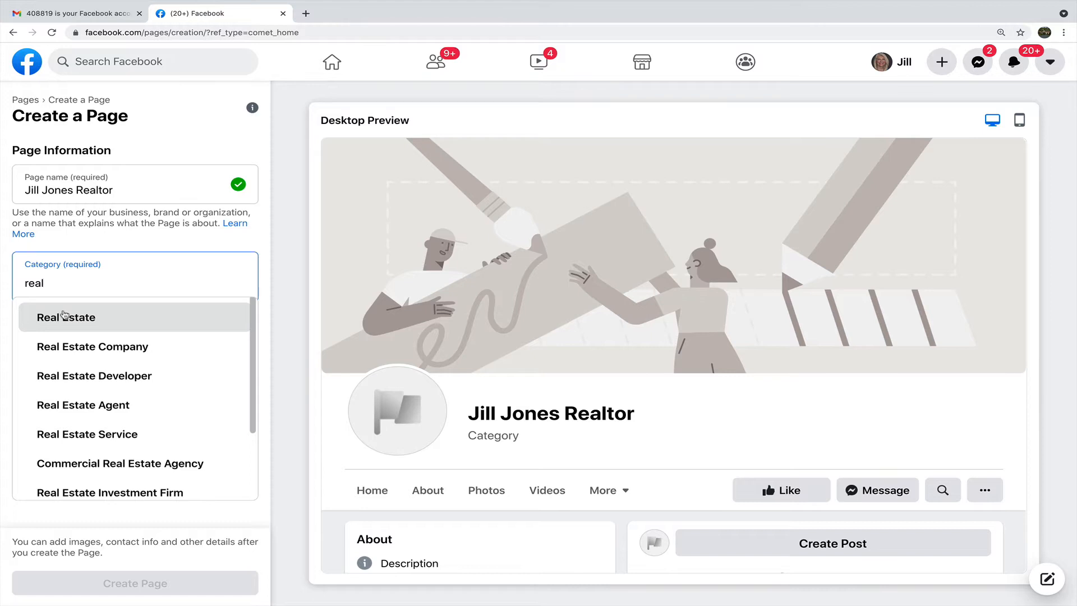
pyautogui.click(65, 315)
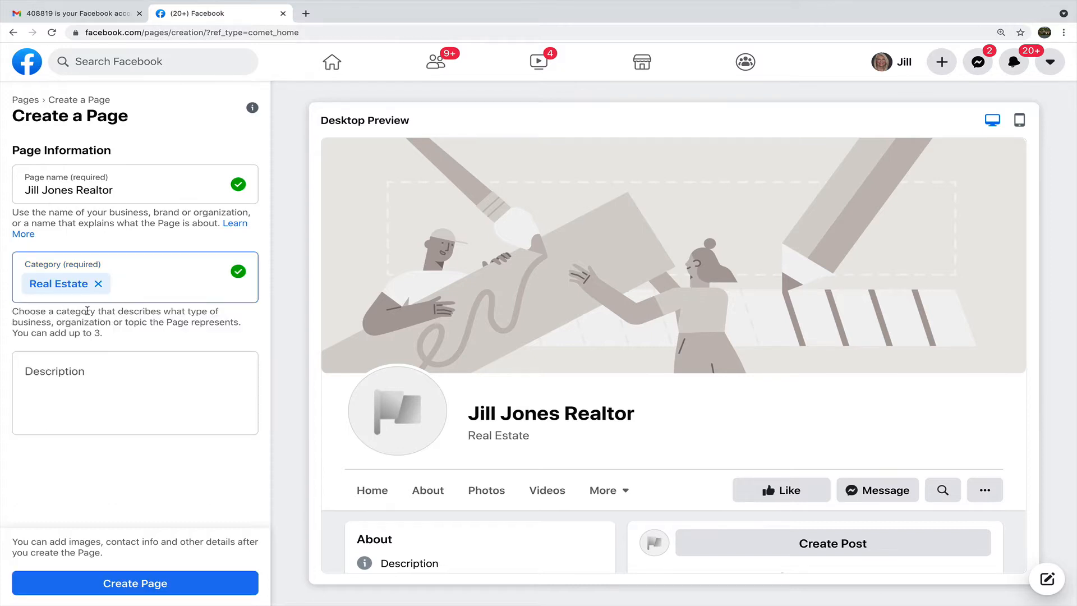
pyautogui.write('real')
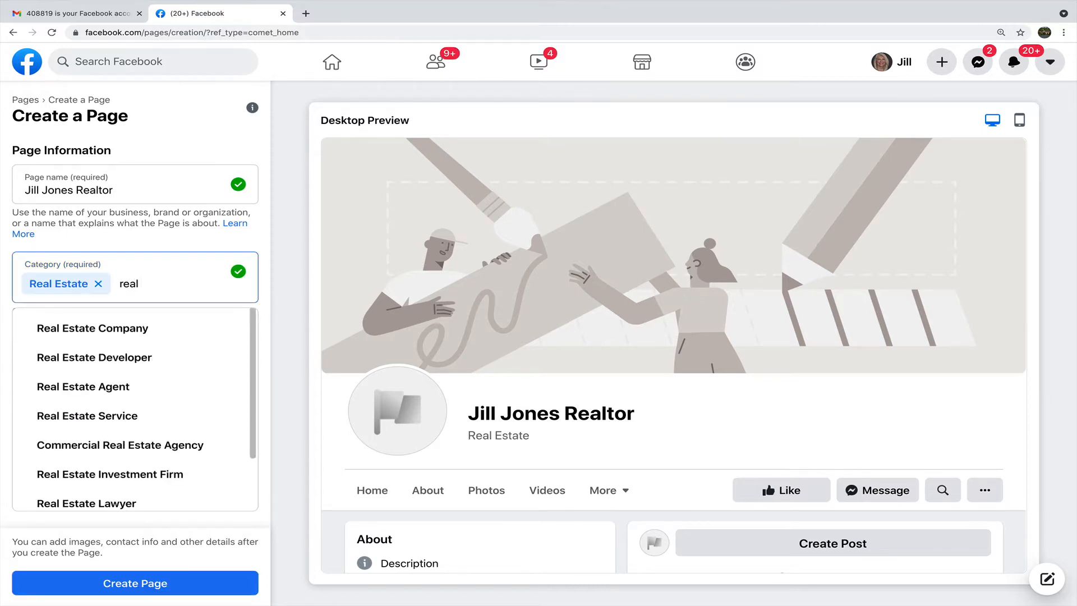
pyautogui.write(' east')
pyautogui.press('BackSpace')
pyautogui.press('BackSpace')
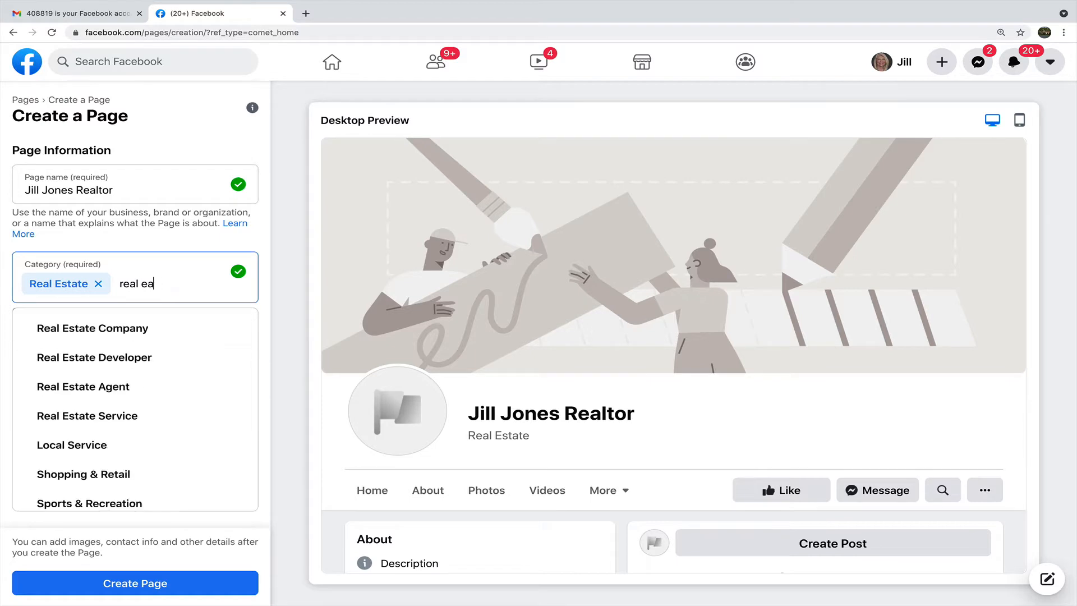
pyautogui.write('sta')
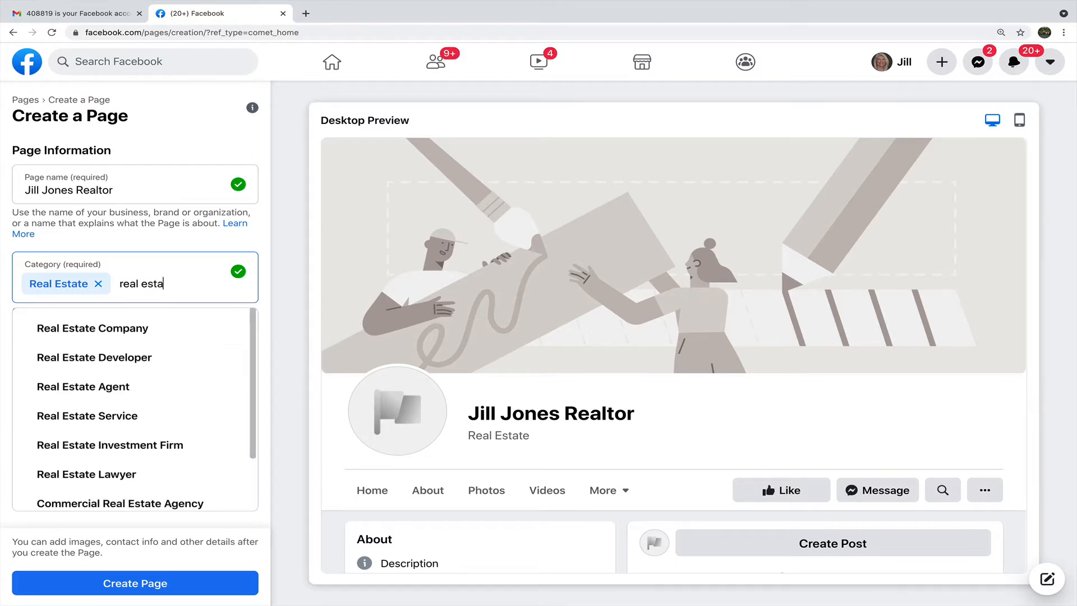
pyautogui.click(82, 383)
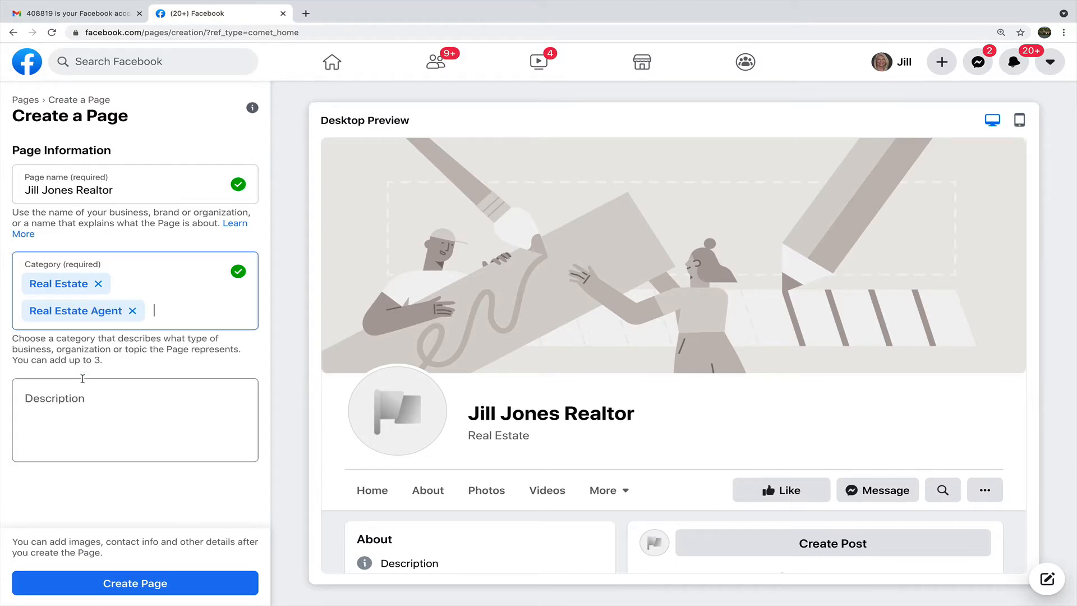
pyautogui.click(188, 321)
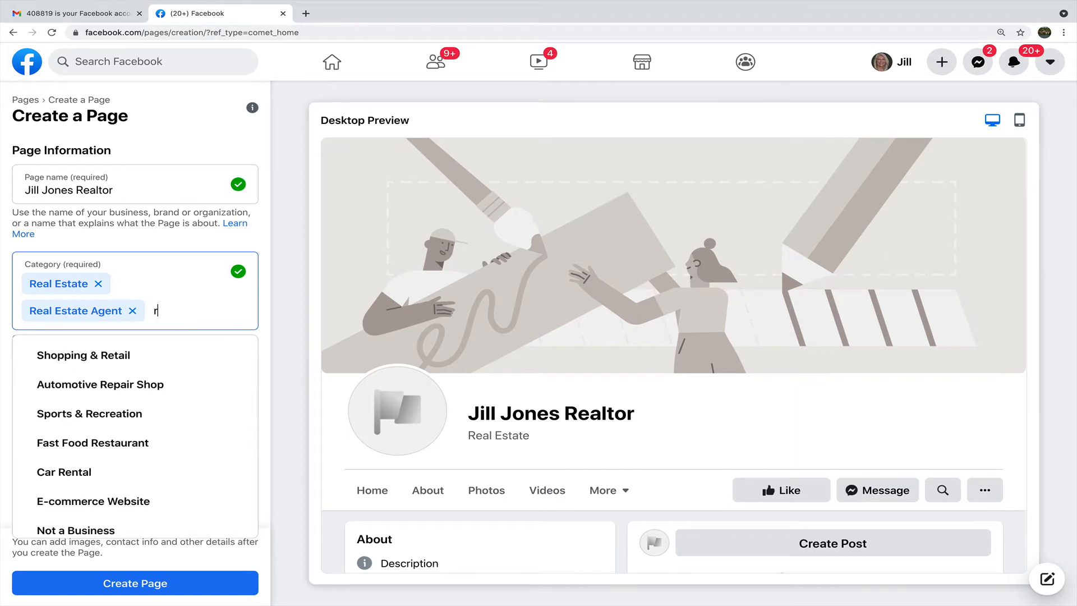
pyautogui.write('real est')
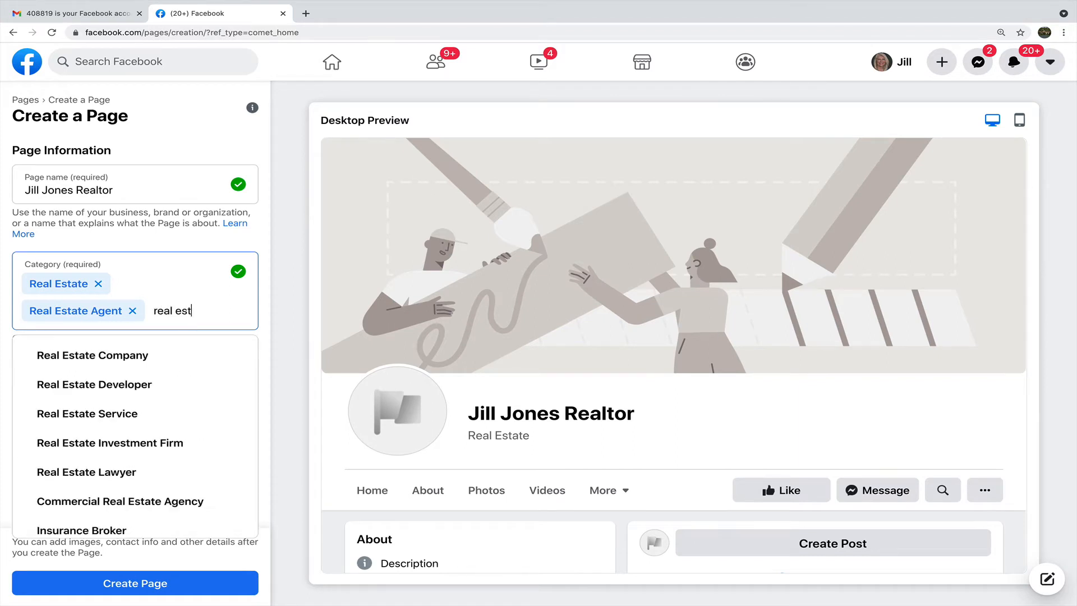
pyautogui.write('ate')
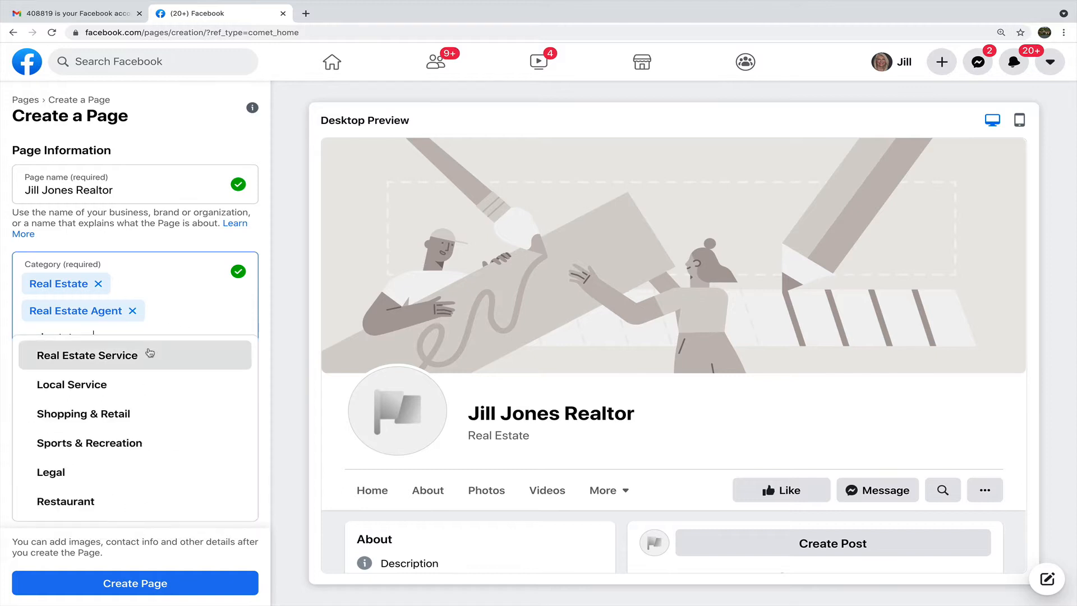
pyautogui.click(149, 354)
pyautogui.click(98, 463)
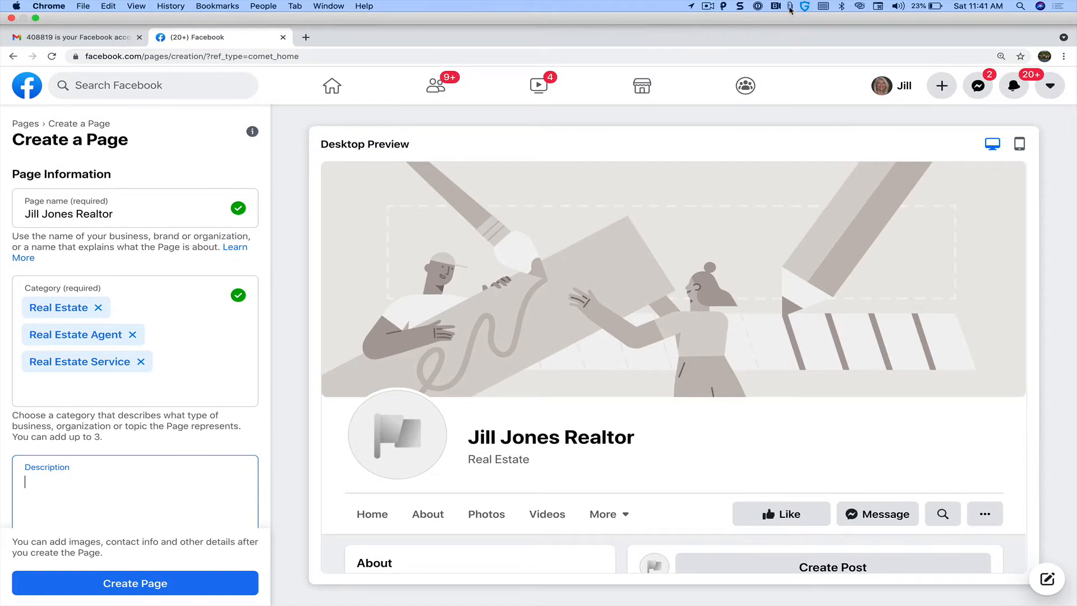
# Paste the saved description, change Nashville to Orlando and the area code to 407, then create the Page.
pyautogui.click(790, 7)
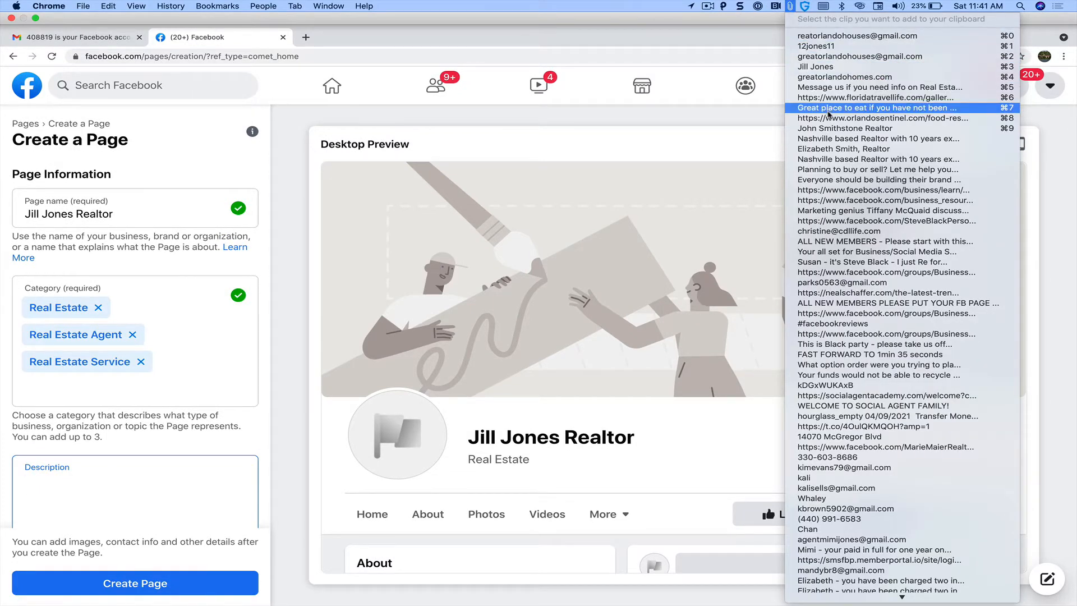
pyautogui.click(826, 144)
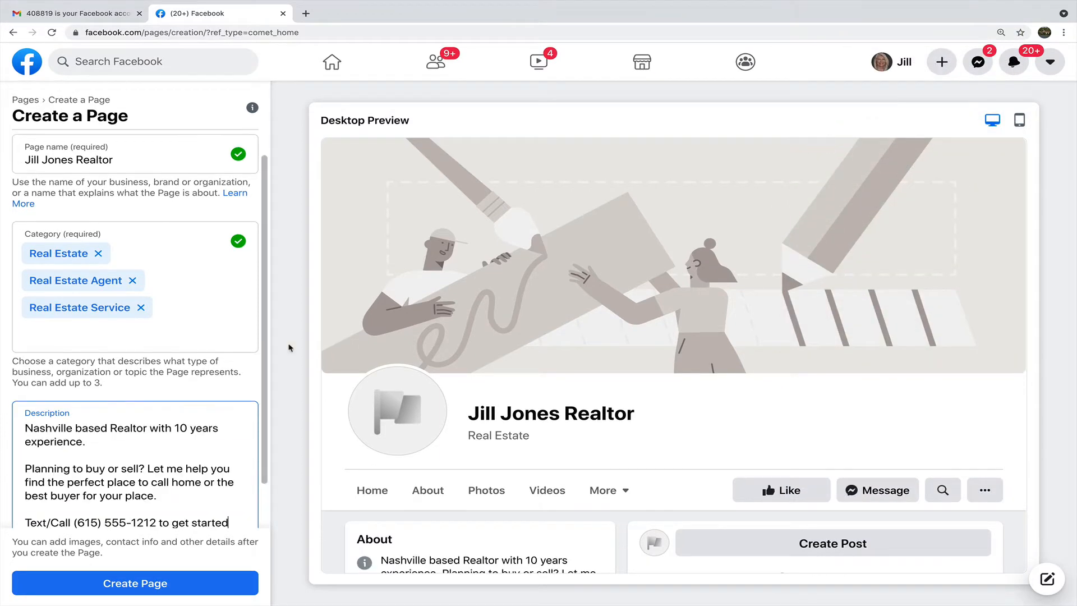
pyautogui.moveTo(74, 427); pyautogui.dragTo(19, 424)
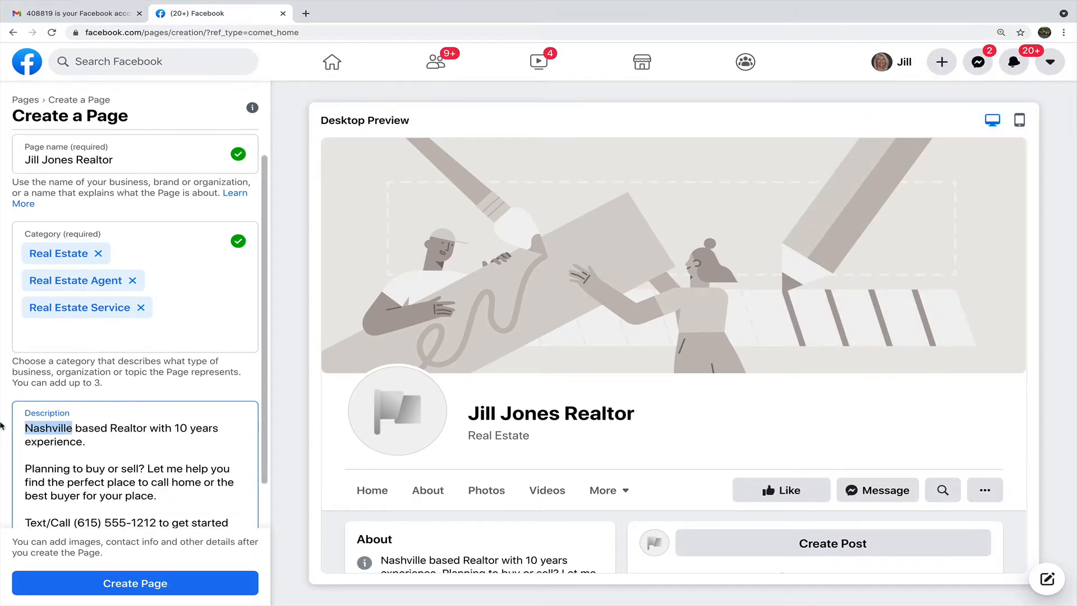
pyautogui.write('Orlando')
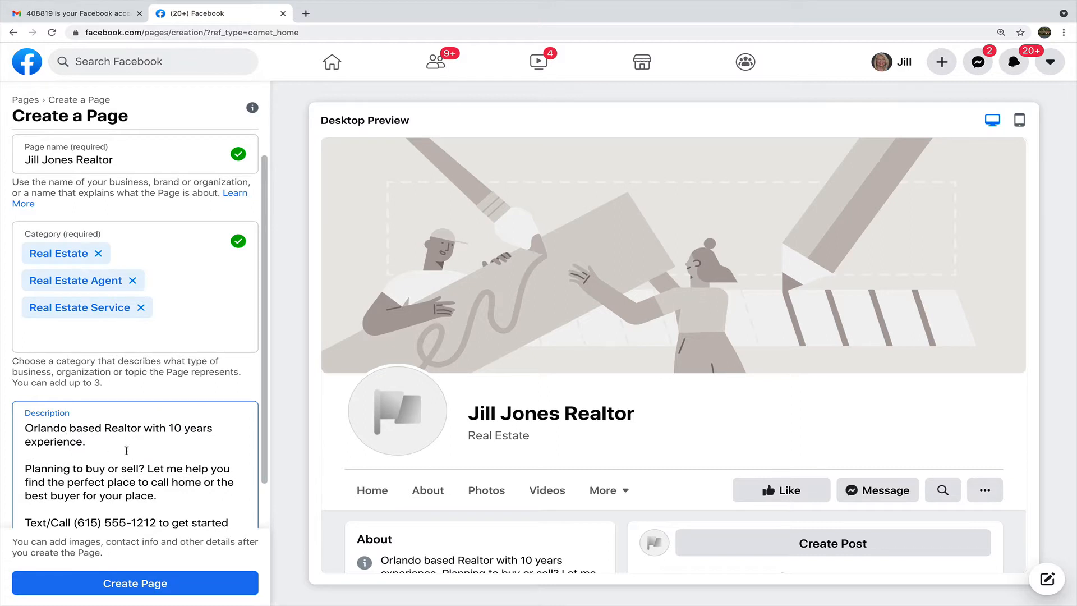
pyautogui.moveTo(98, 524); pyautogui.dragTo(78, 468)
pyautogui.write('407')
pyautogui.click(161, 454)
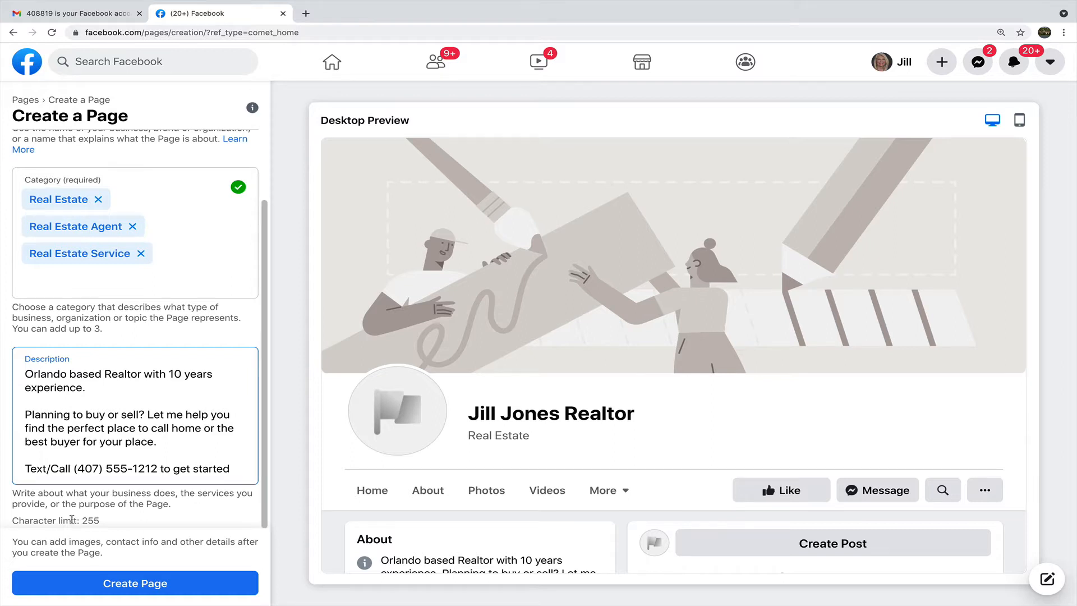
pyautogui.scroll(2, 132, 462)
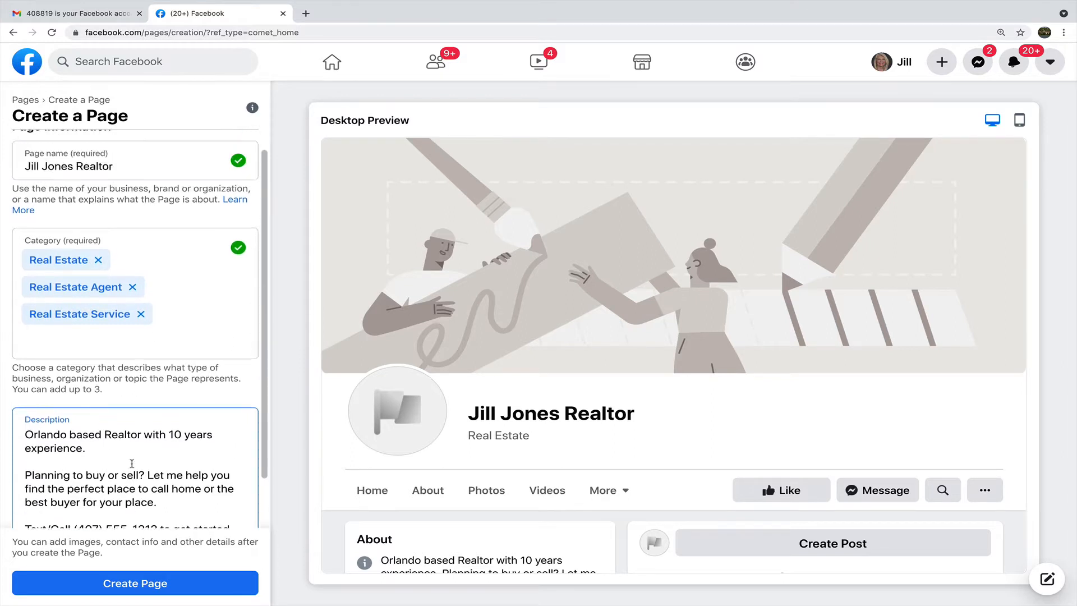
pyautogui.click(121, 586)
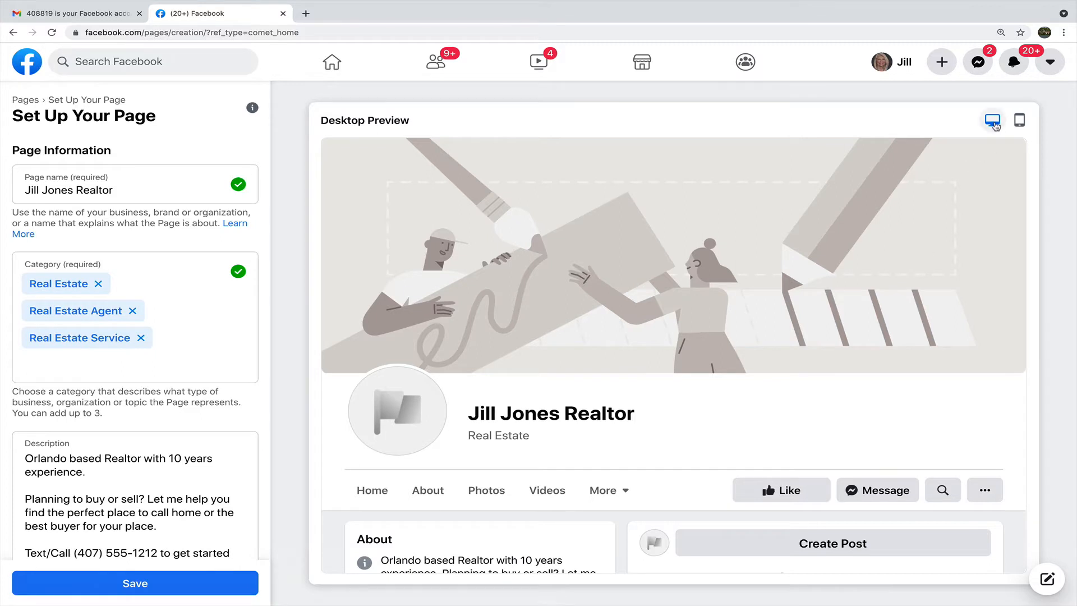
# Preview the Page on mobile and desktop, then scroll down to the Images section.
pyautogui.click(1019, 120)
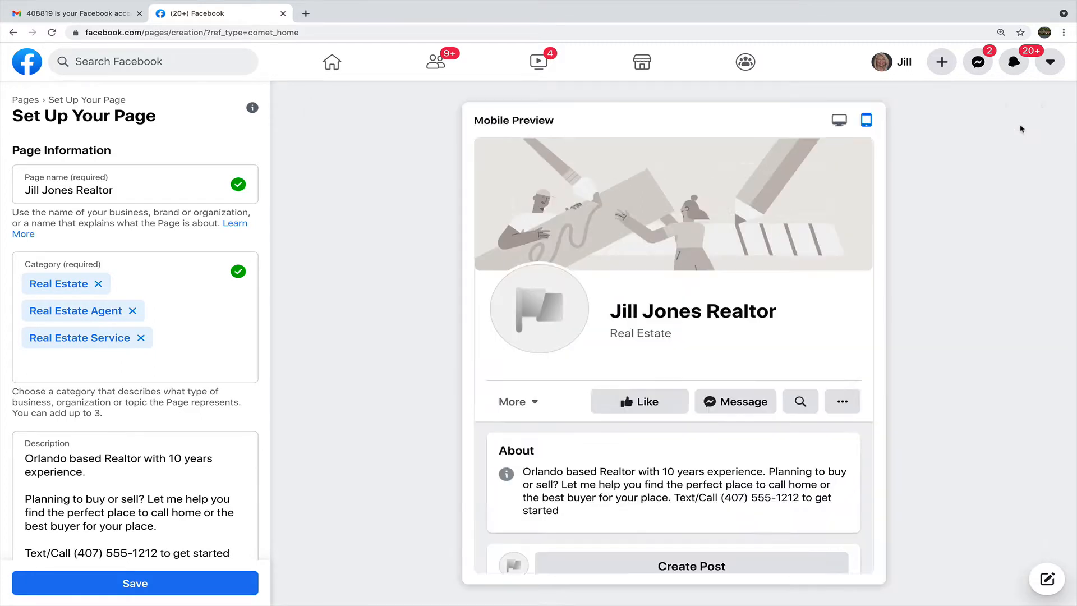
pyautogui.click(839, 120)
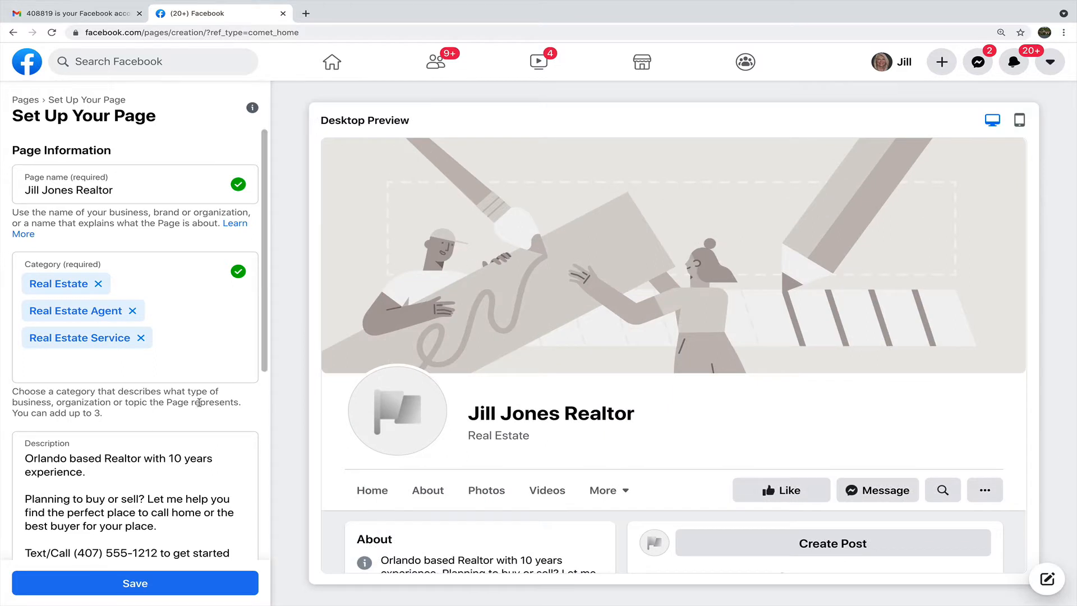
pyautogui.scroll(-1, 150, 442)
pyautogui.scroll(-4, 150, 442)
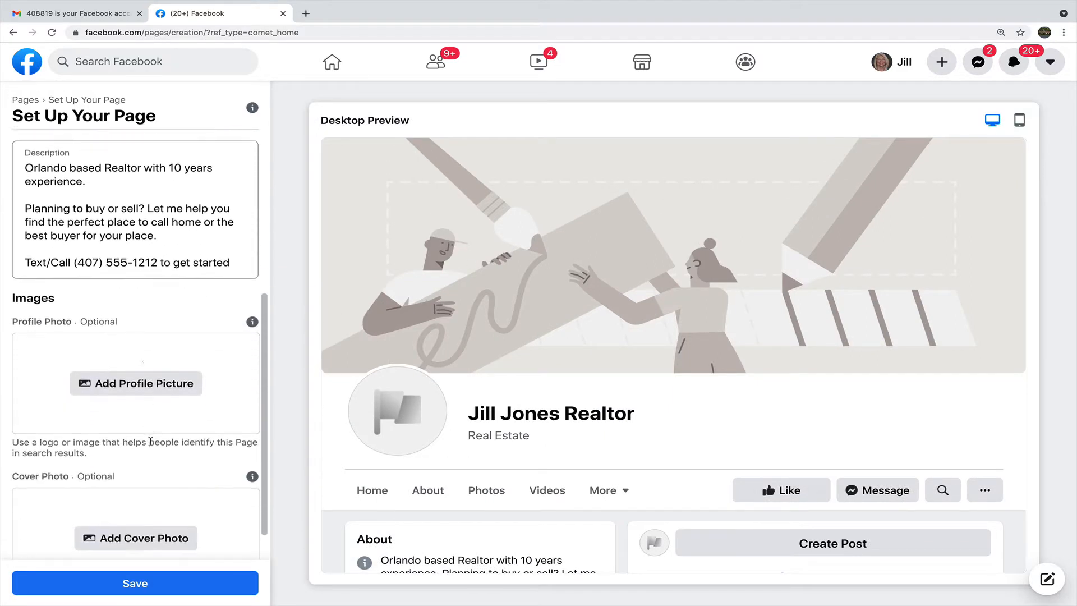
pyautogui.scroll(-1, 171, 357)
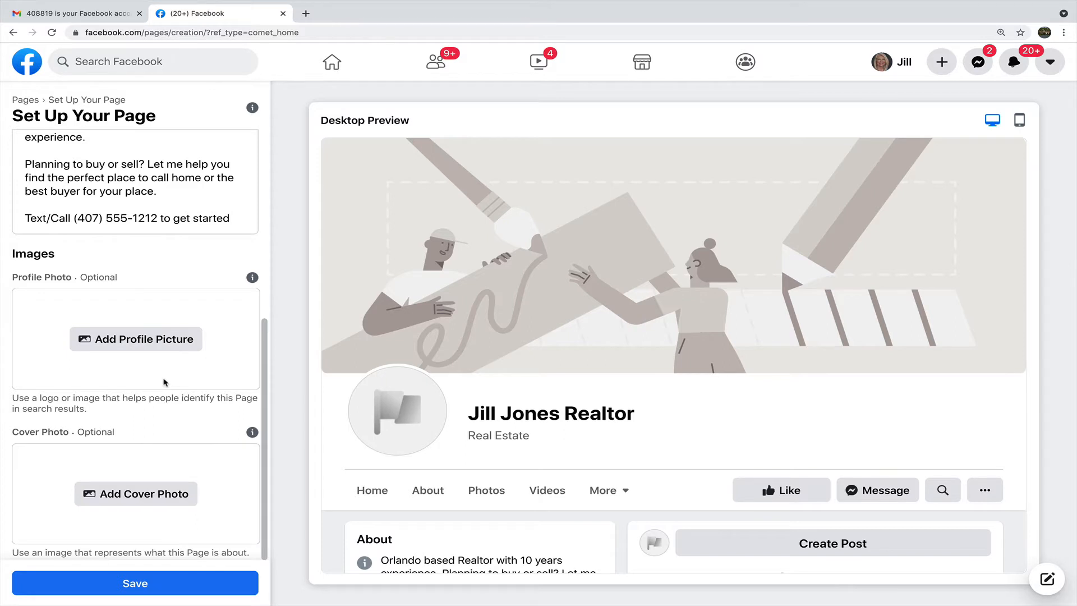
pyautogui.moveTo(253, 278)
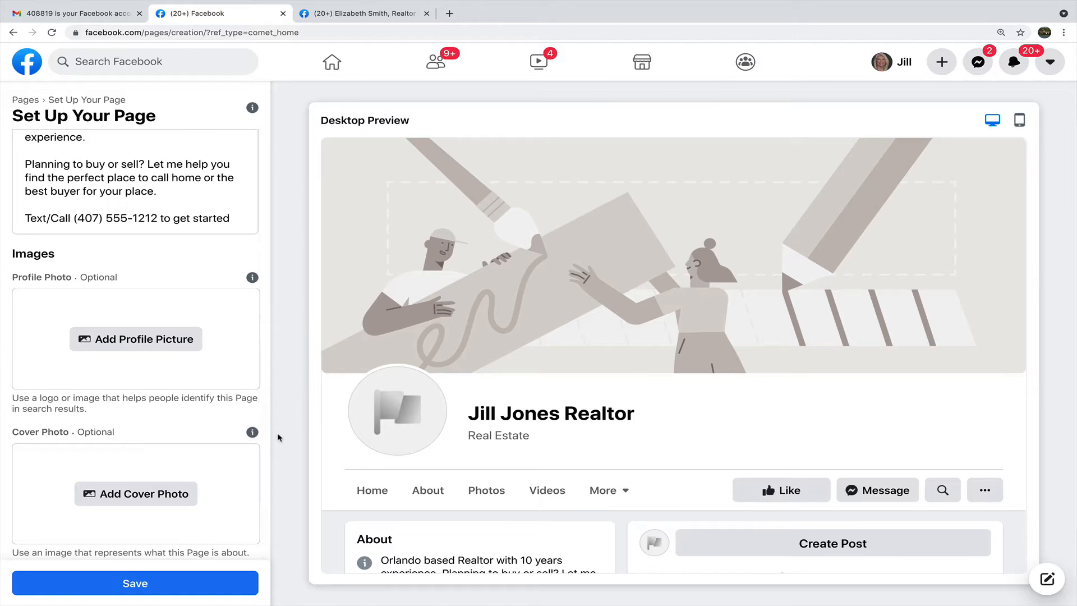
# Check the recommended cover photo size in the Cover Photo info tip.
pyautogui.moveTo(254, 434)
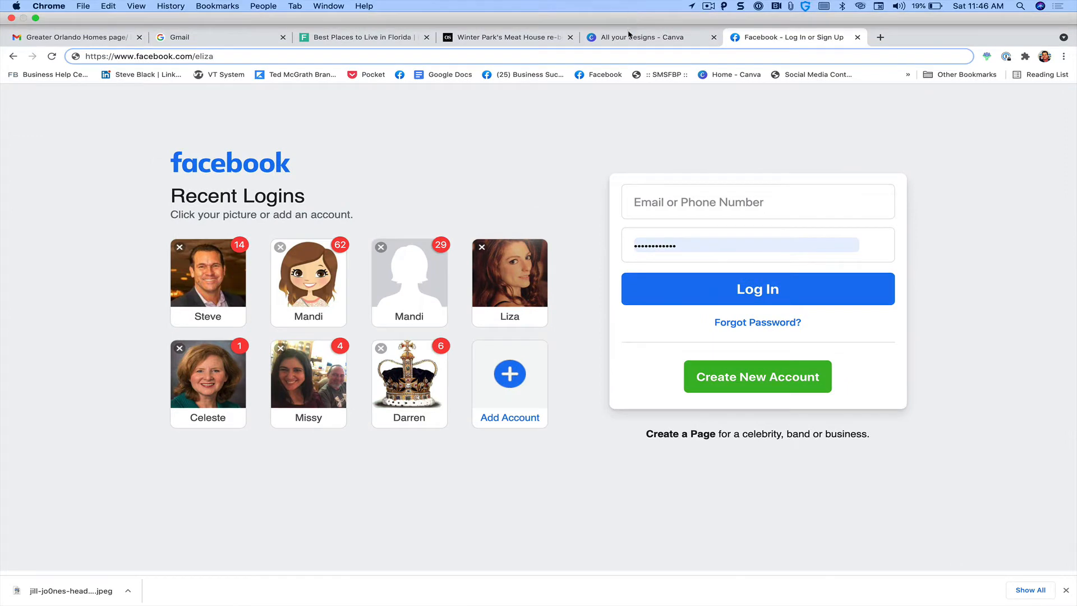
# Create a blank Canva design with a custom size of 1640 × 856 px.
pyautogui.click(629, 38)
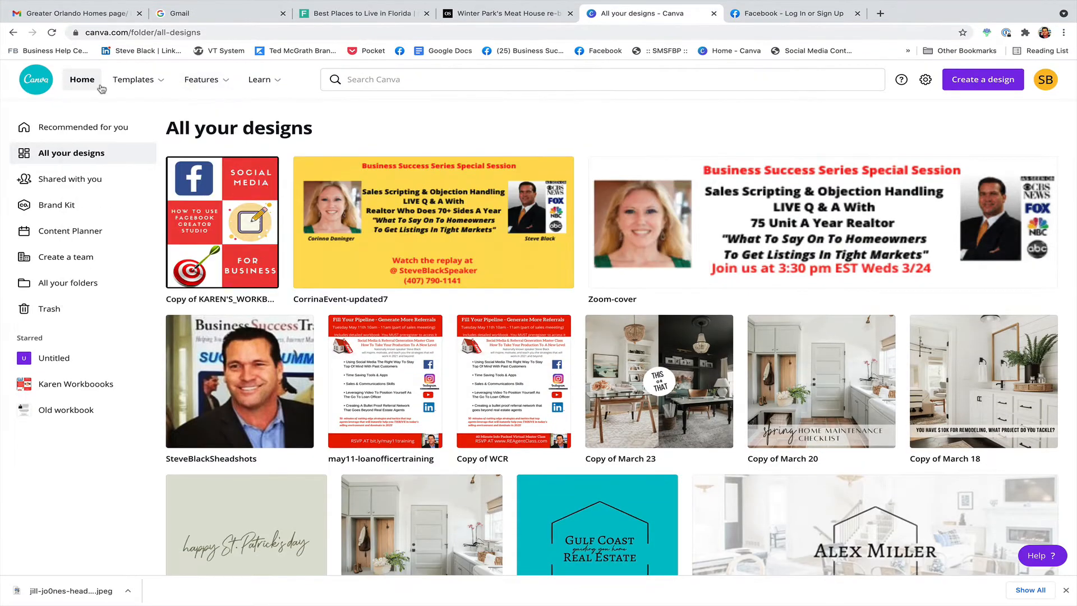
pyautogui.moveTo(135, 80)
pyautogui.click(974, 87)
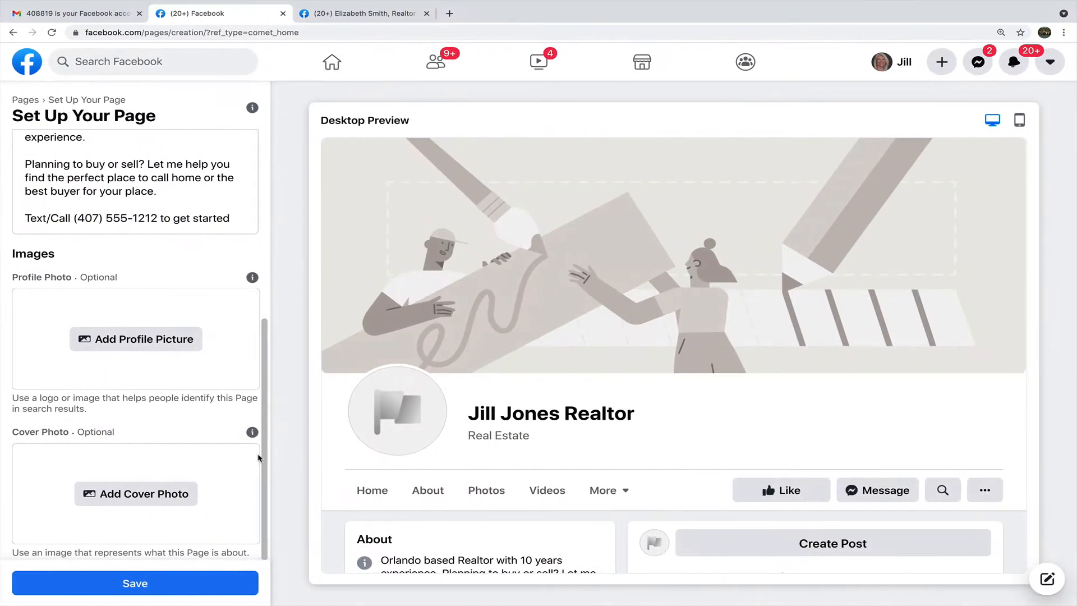
pyautogui.moveTo(282, 436)
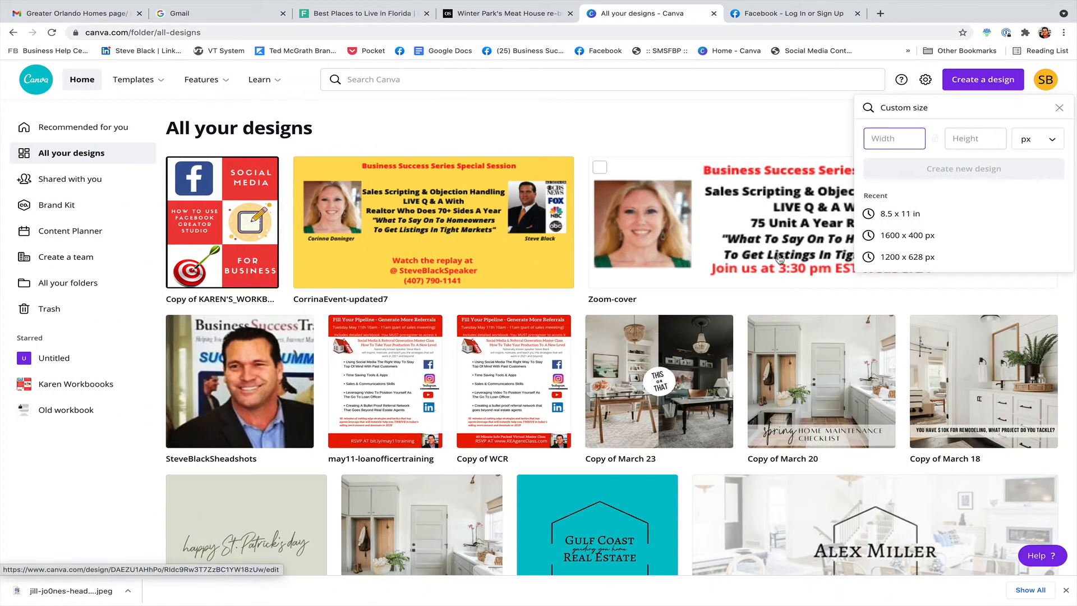
pyautogui.write('1640')
pyautogui.click(976, 138)
pyautogui.write('856')
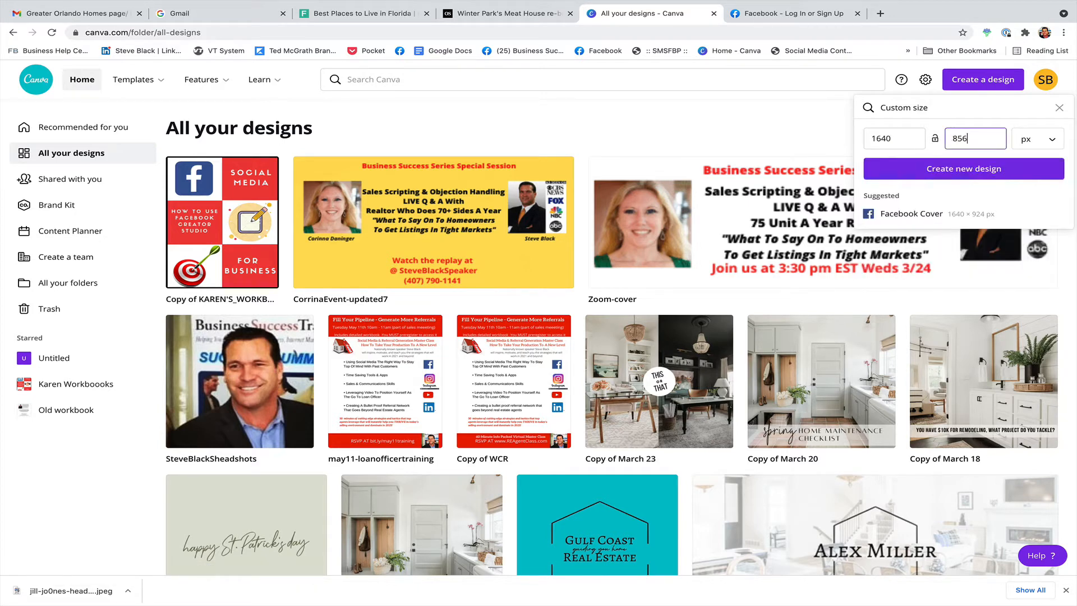
pyautogui.click(986, 168)
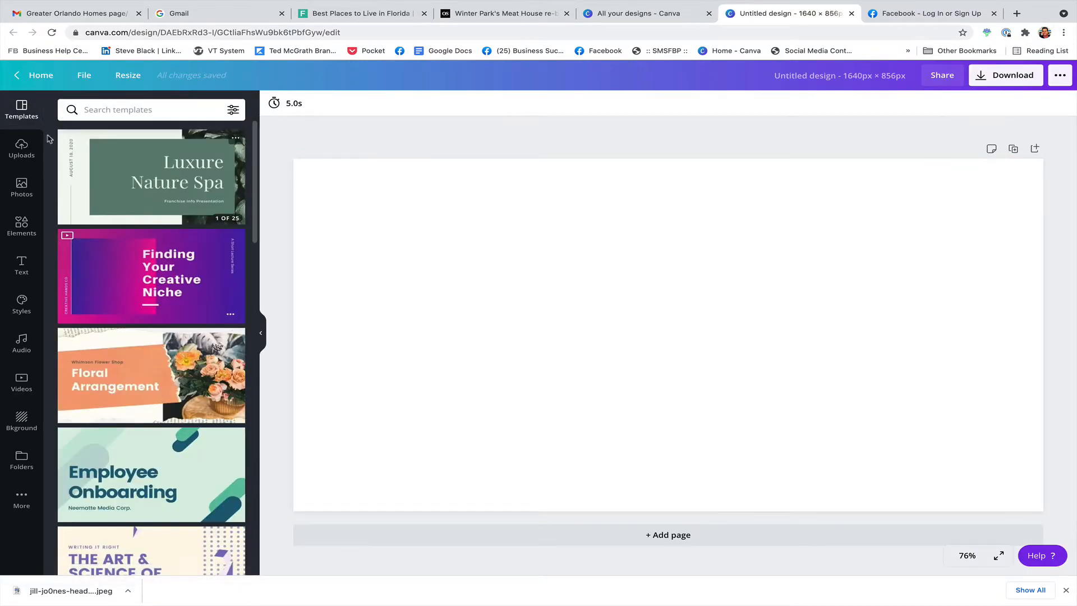
# Upload Fbcover.jpeg from the FB Biz Page Project folder to Canva.
pyautogui.click(29, 150)
pyautogui.click(138, 134)
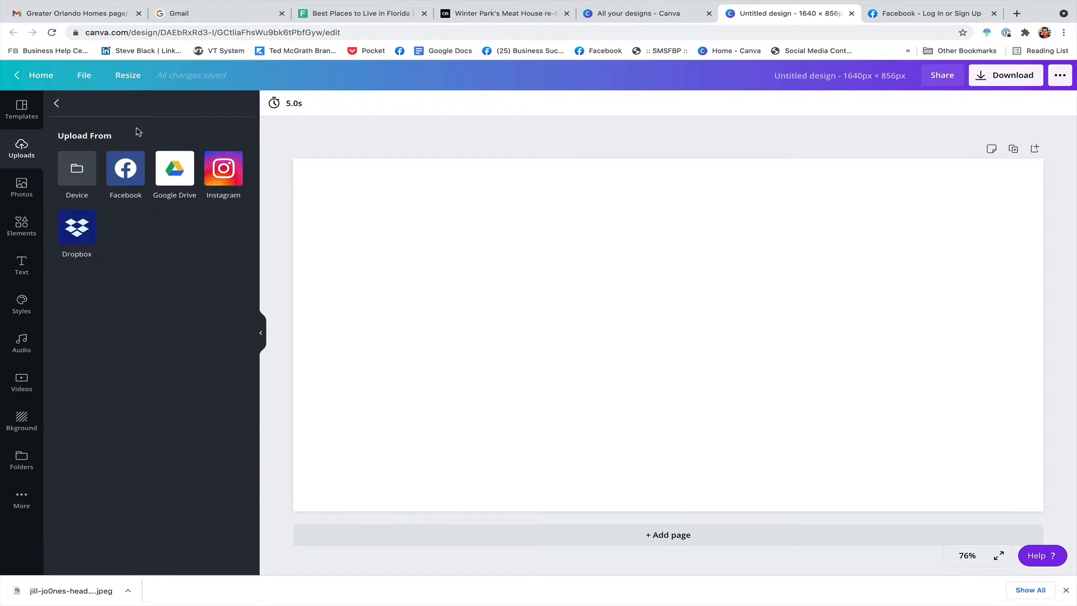
pyautogui.click(77, 167)
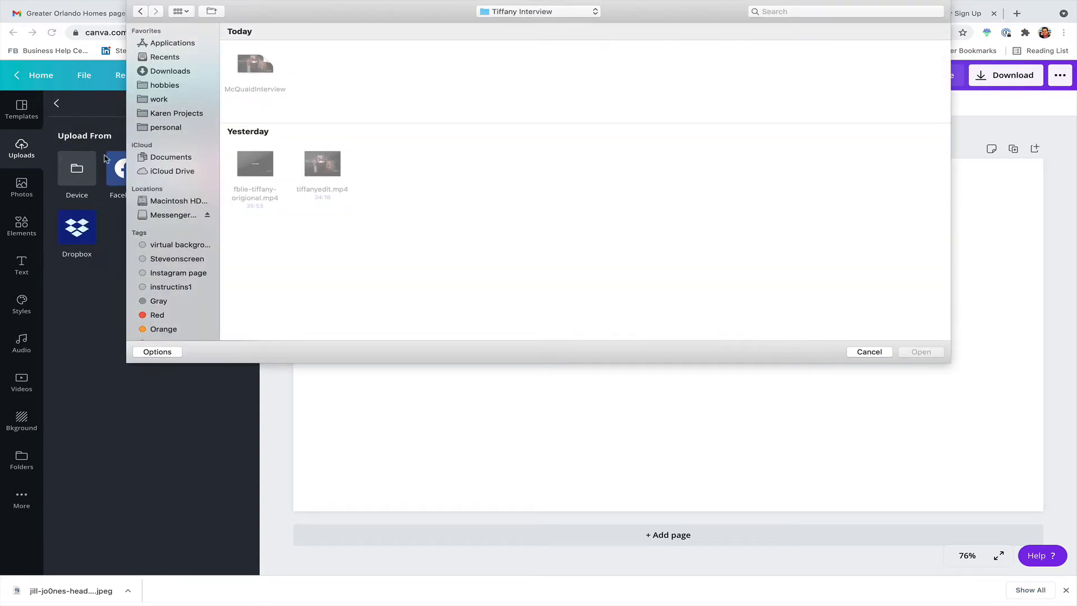
pyautogui.click(174, 74)
pyautogui.doubleClick(256, 65)
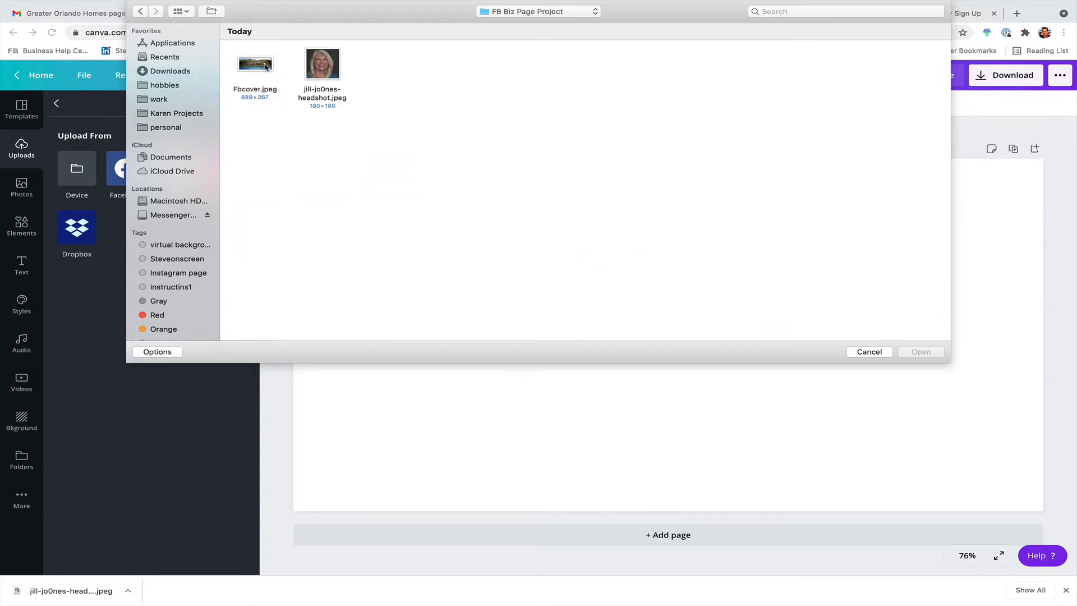
pyautogui.doubleClick(266, 66)
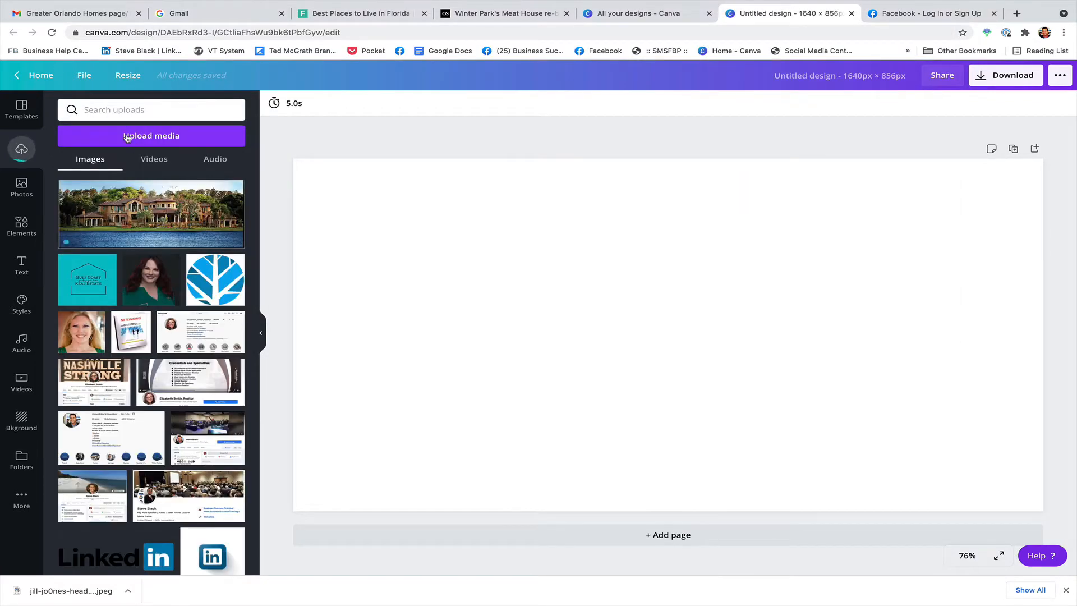
# Upload the headshot JPEG from the same folder to Canva.
pyautogui.click(127, 137)
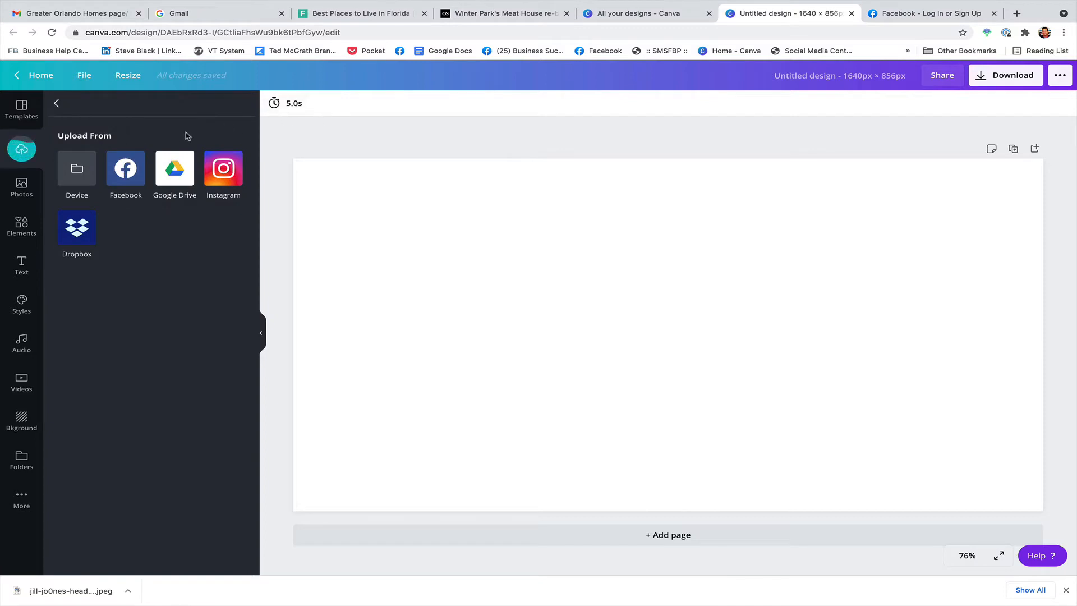
pyautogui.click(77, 173)
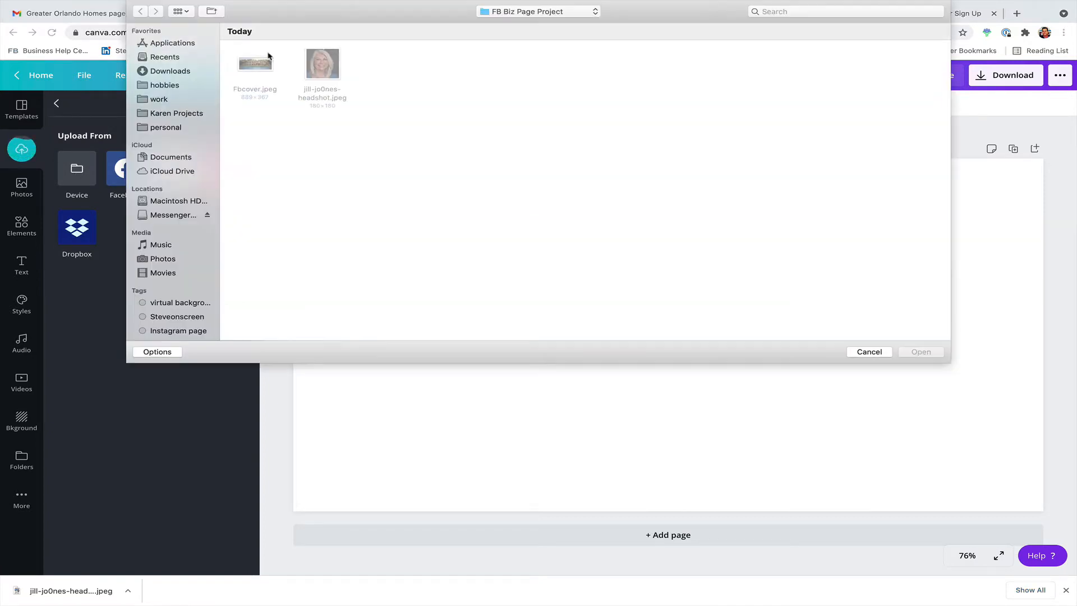
pyautogui.click(319, 57)
pyautogui.click(920, 351)
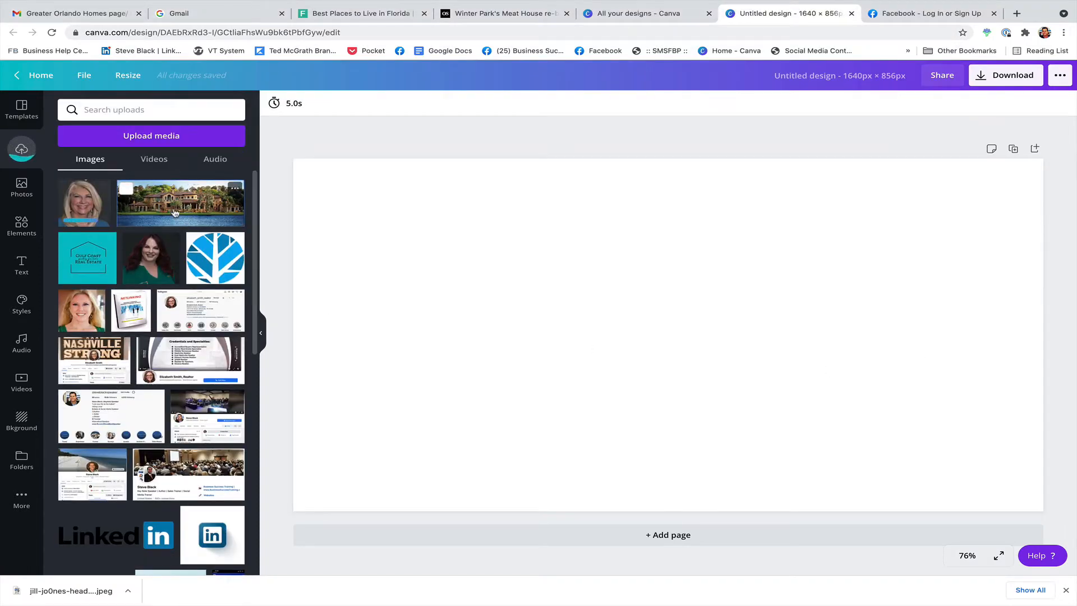
# Place the lakeside house photo on the canvas and stretch it to fill the page.
pyautogui.moveTo(177, 213); pyautogui.dragTo(350, 187)
pyautogui.moveTo(755, 330); pyautogui.dragTo(1052, 563)
pyautogui.moveTo(965, 435); pyautogui.dragTo(903, 428)
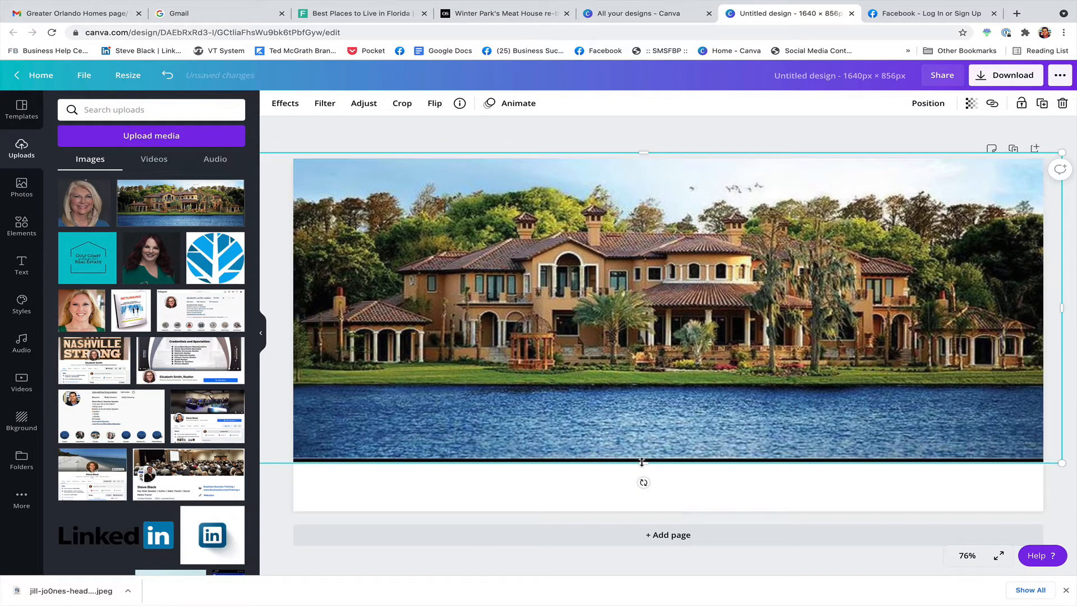
pyautogui.moveTo(641, 466); pyautogui.dragTo(642, 509)
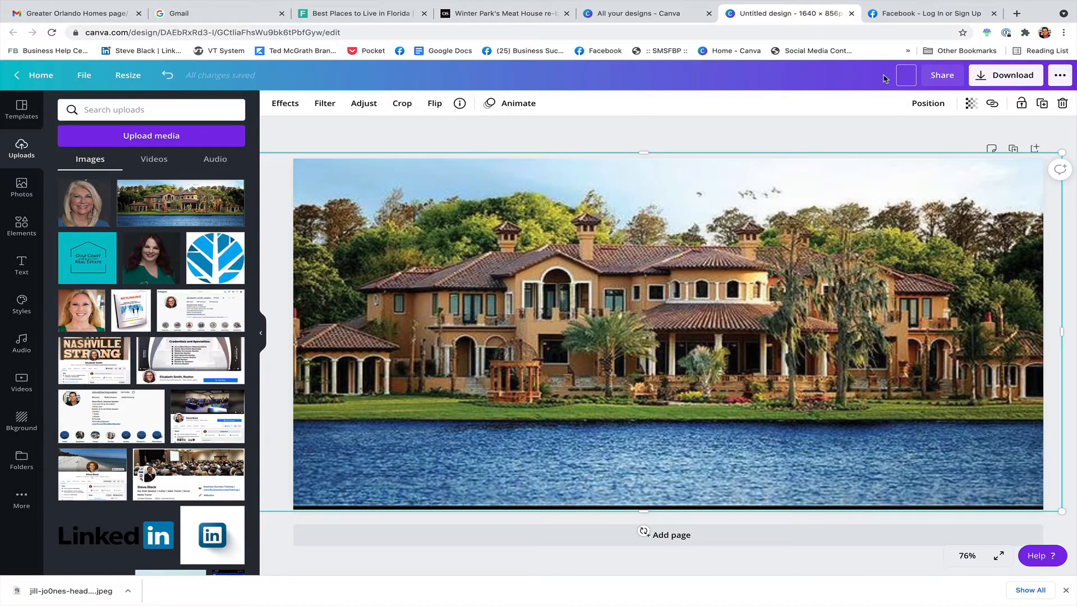
# Rename the design to 'jilljonesfb-cover' and save it.
pyautogui.write('jilljonesfb-cover')
pyautogui.press('Return')
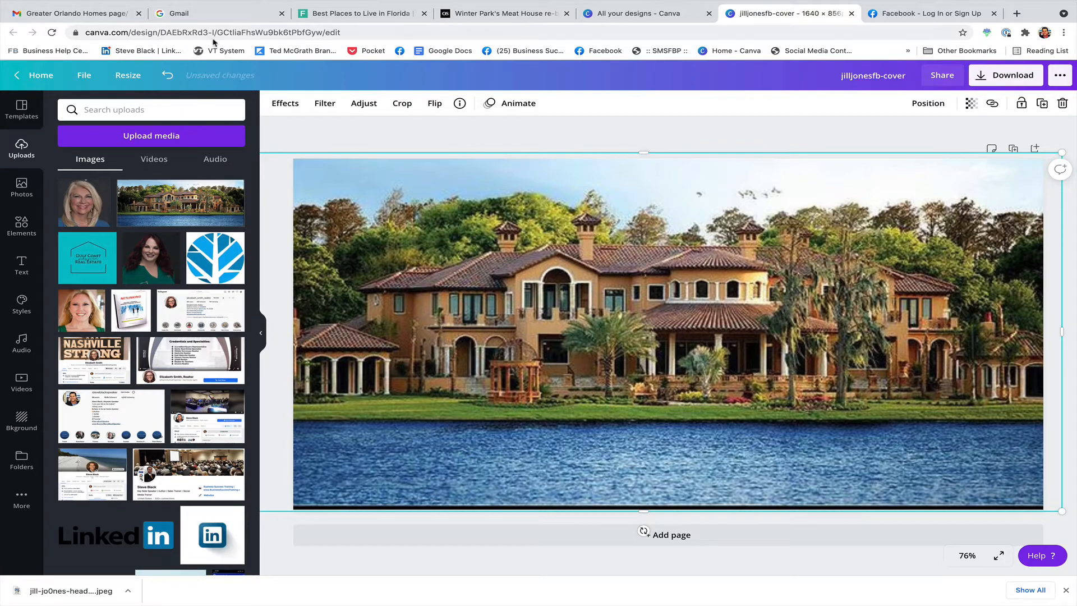
pyautogui.click(84, 75)
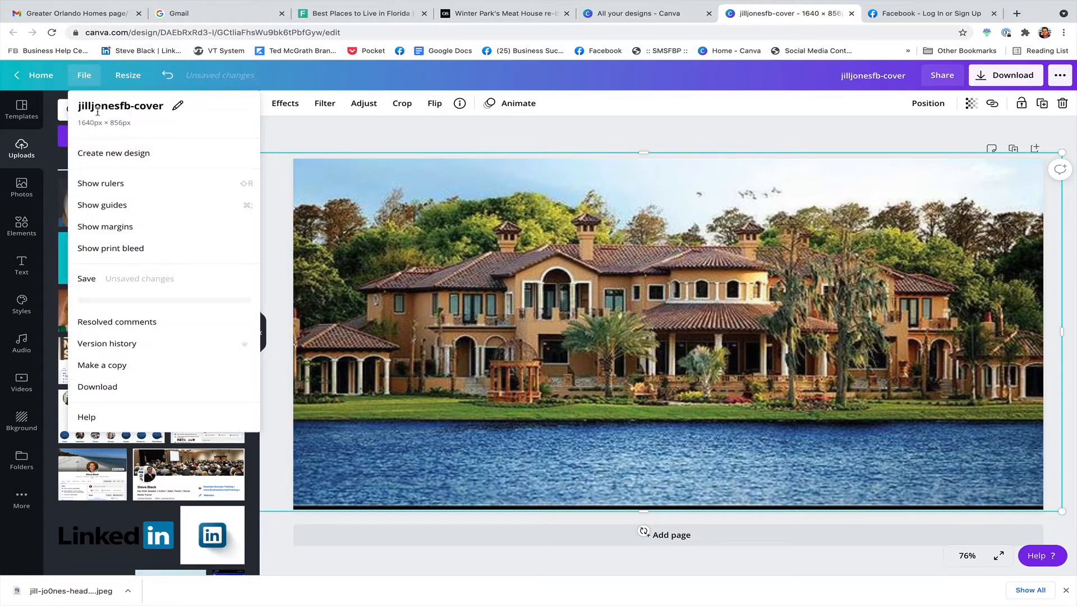
pyautogui.click(86, 278)
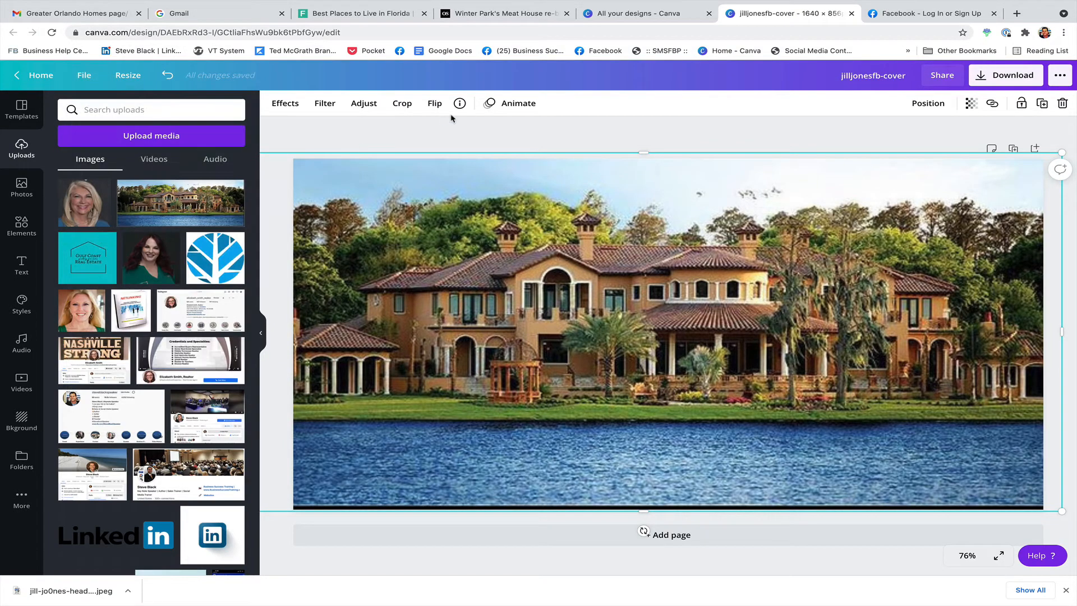
# Download the cover design as a PNG into the project folder and return to Facebook.
pyautogui.click(1010, 79)
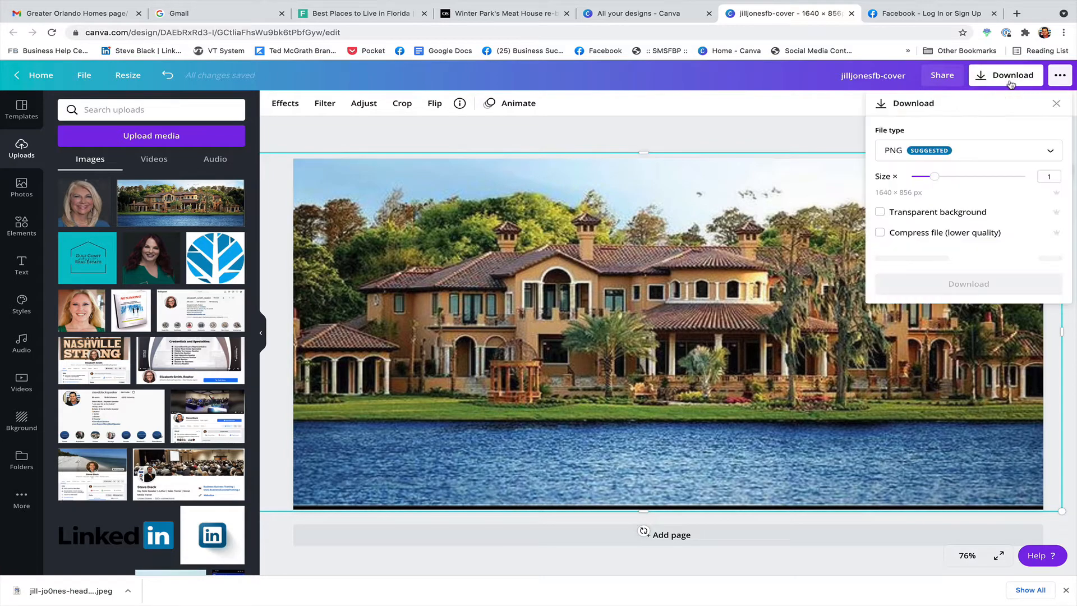
pyautogui.click(957, 260)
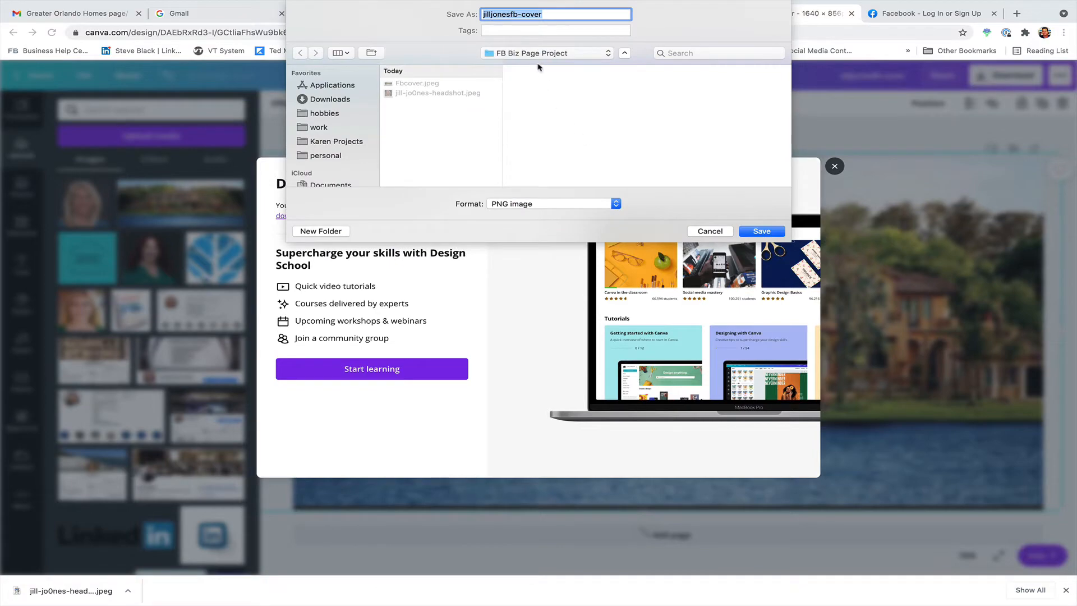
pyautogui.click(762, 231)
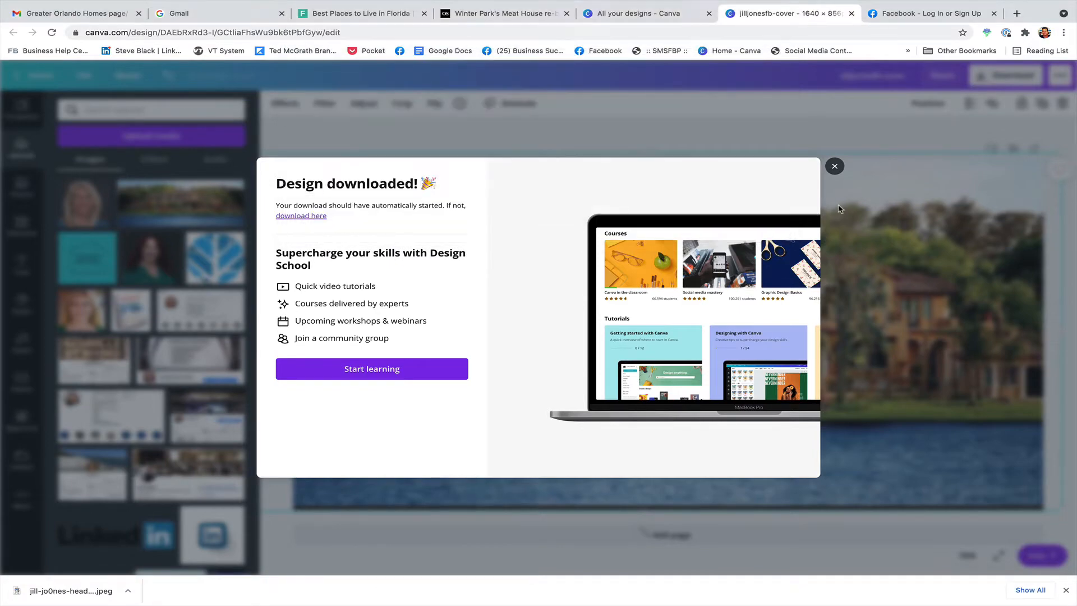
pyautogui.click(834, 166)
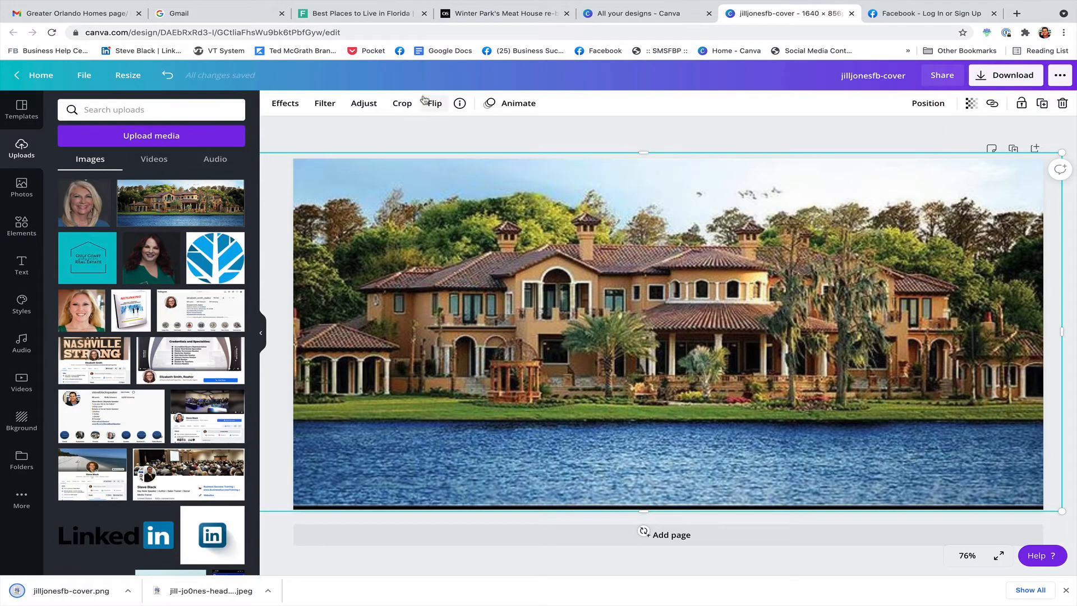
pyautogui.click(909, 18)
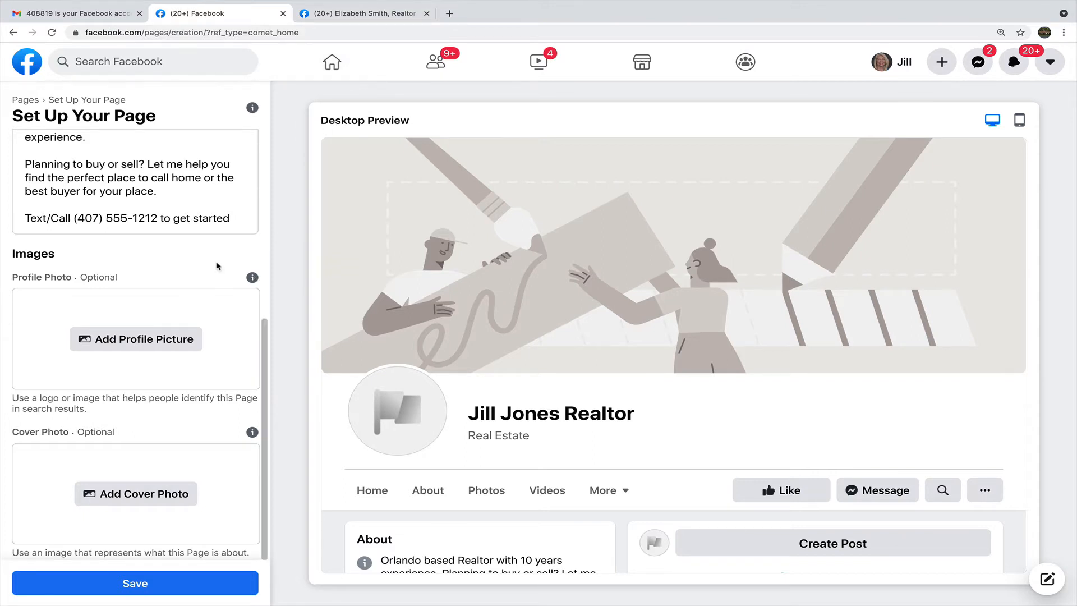
# Set the headshot JPEG as profile picture and the Canva cover PNG as cover photo.
pyautogui.click(156, 348)
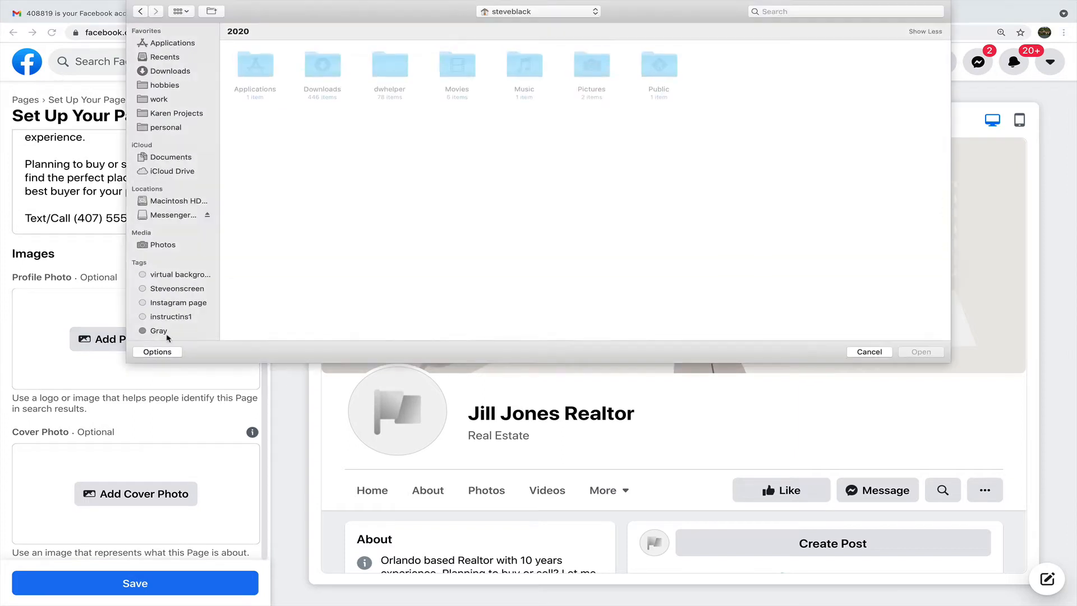
pyautogui.click(164, 72)
pyautogui.doubleClick(253, 66)
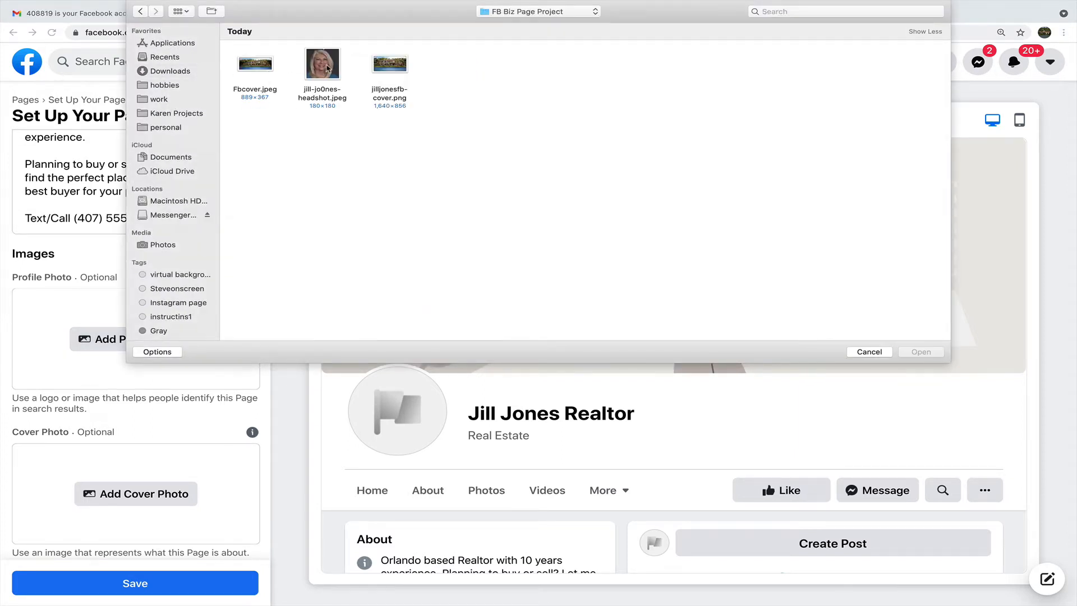
pyautogui.doubleClick(323, 66)
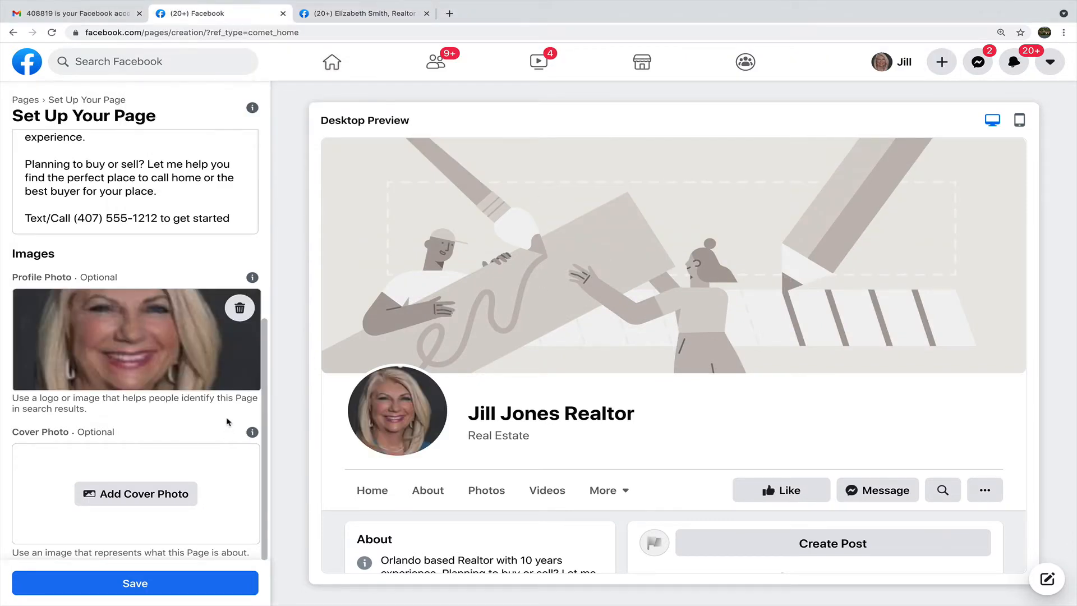
pyautogui.click(145, 500)
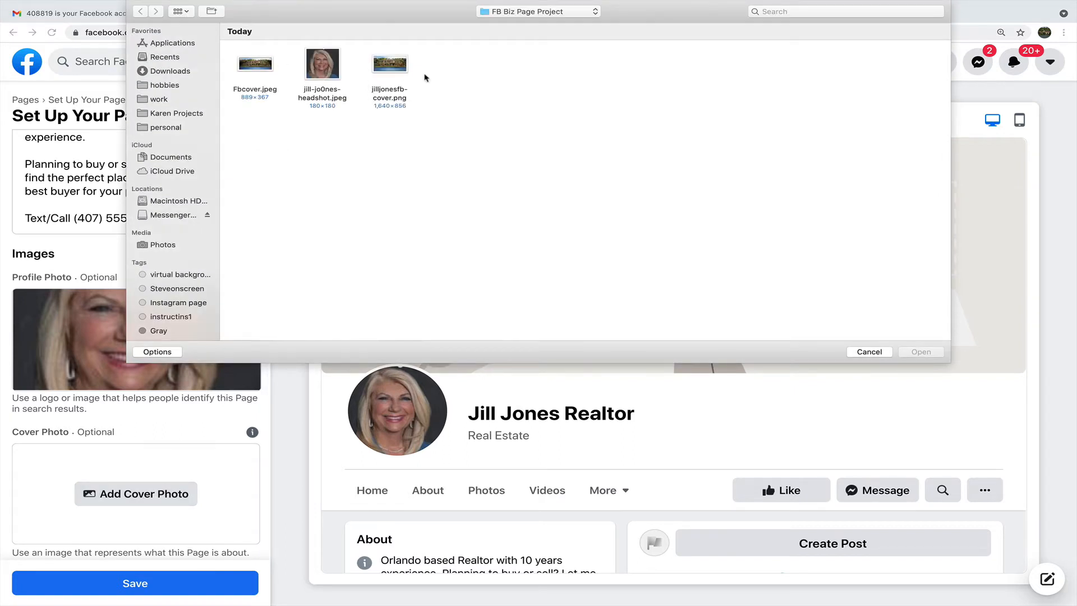
pyautogui.doubleClick(396, 65)
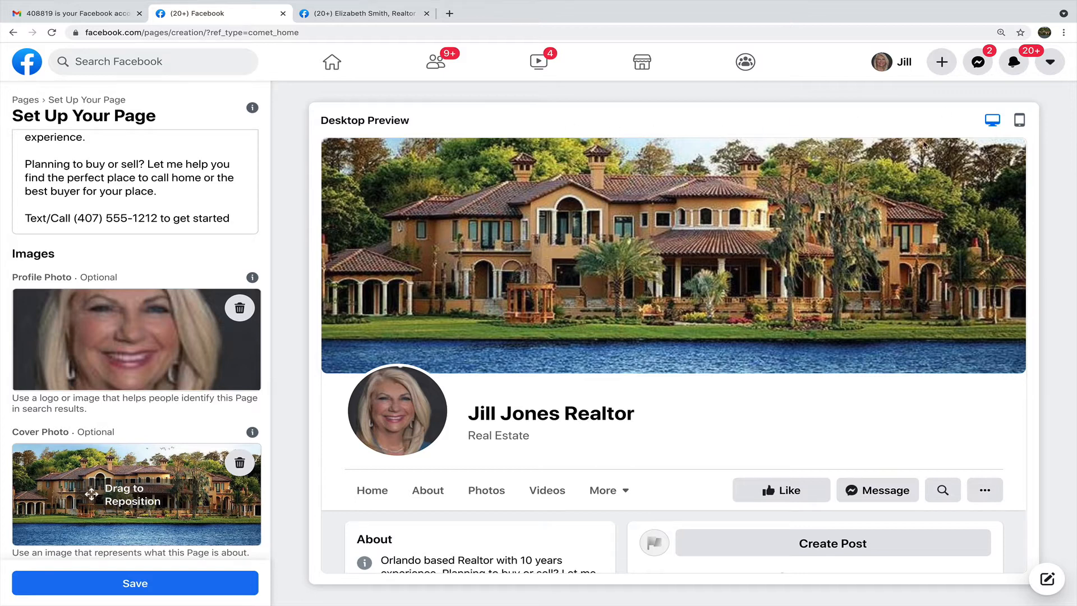
pyautogui.click(1018, 121)
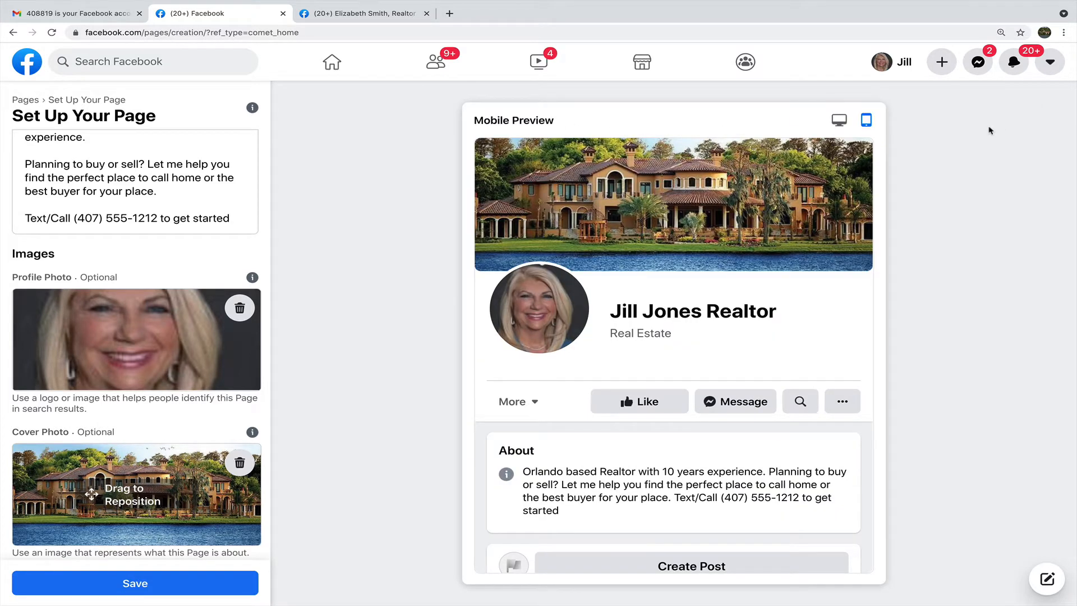
pyautogui.click(838, 121)
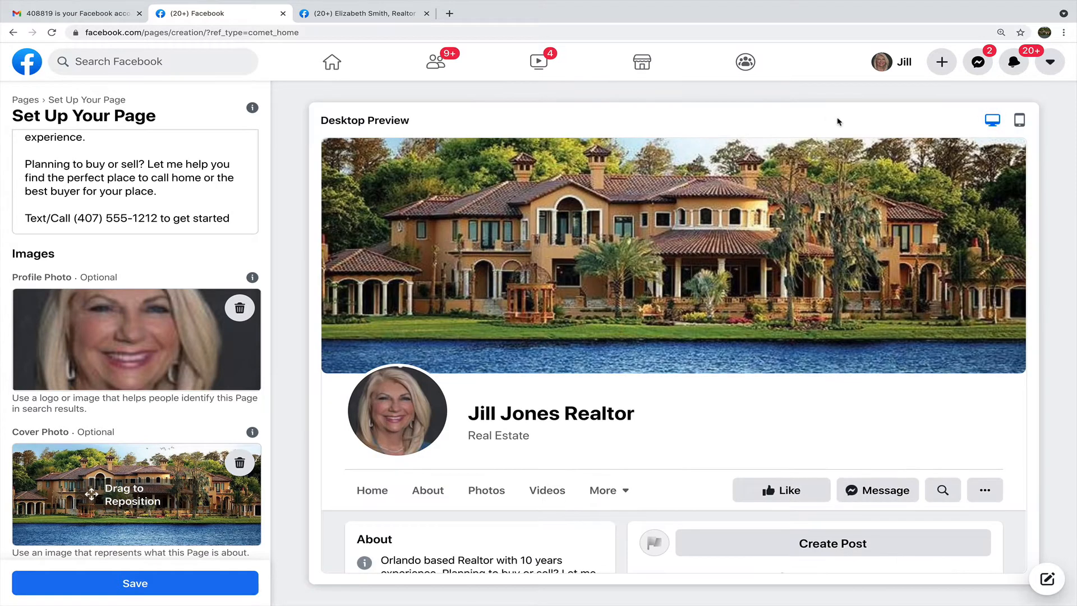
pyautogui.scroll(-1, 813, 237)
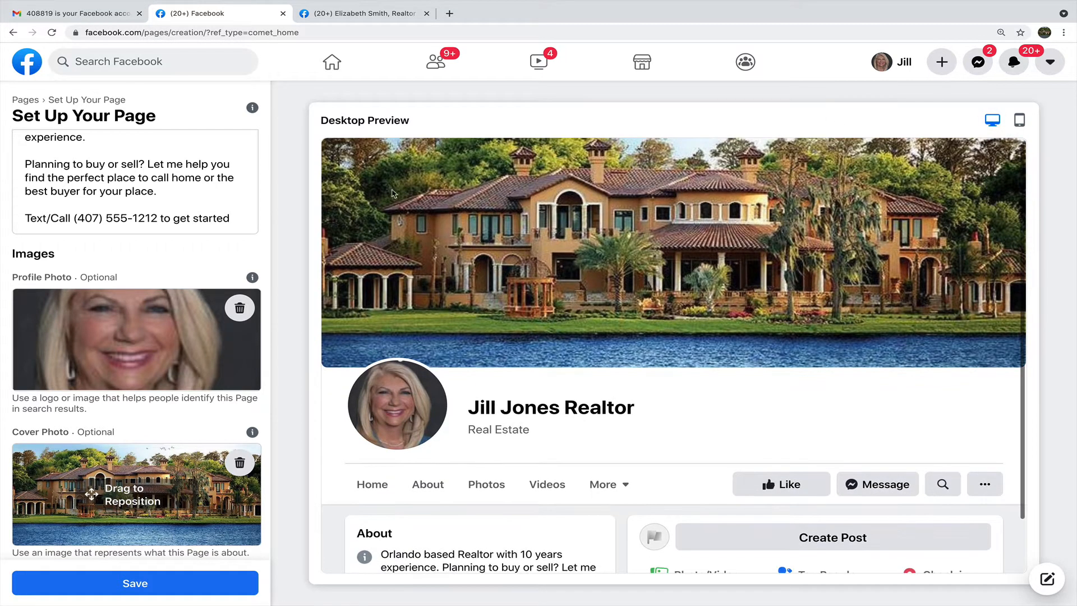
pyautogui.click(128, 584)
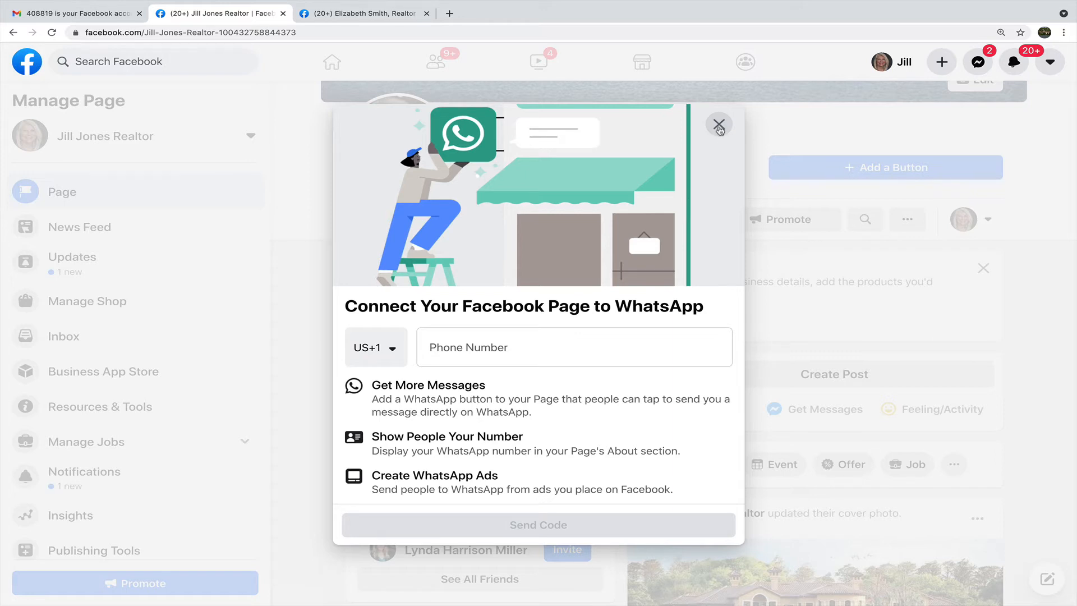
pyautogui.click(719, 126)
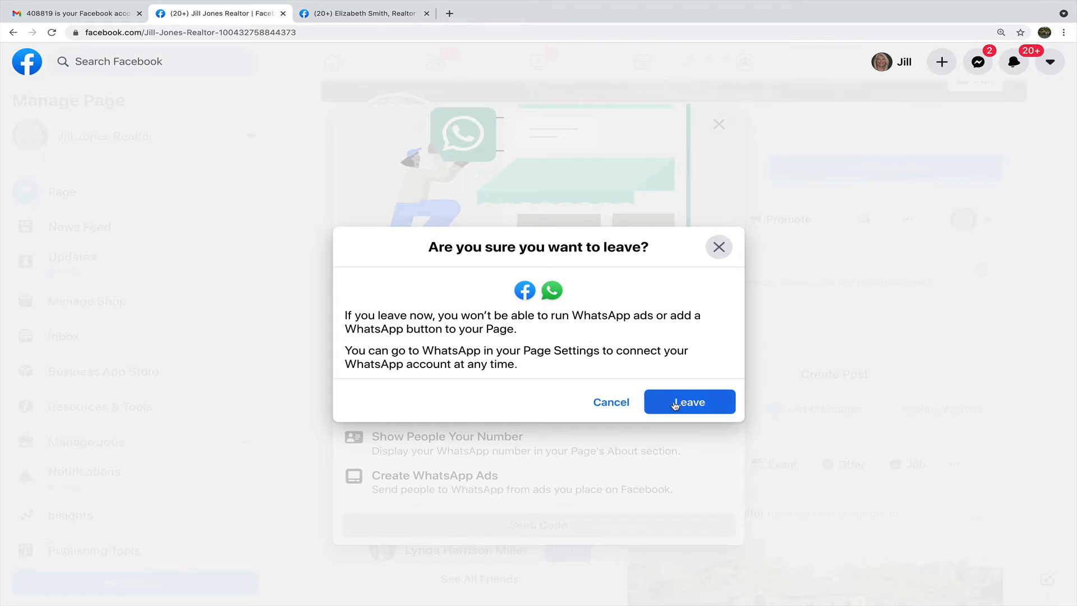
pyautogui.click(674, 406)
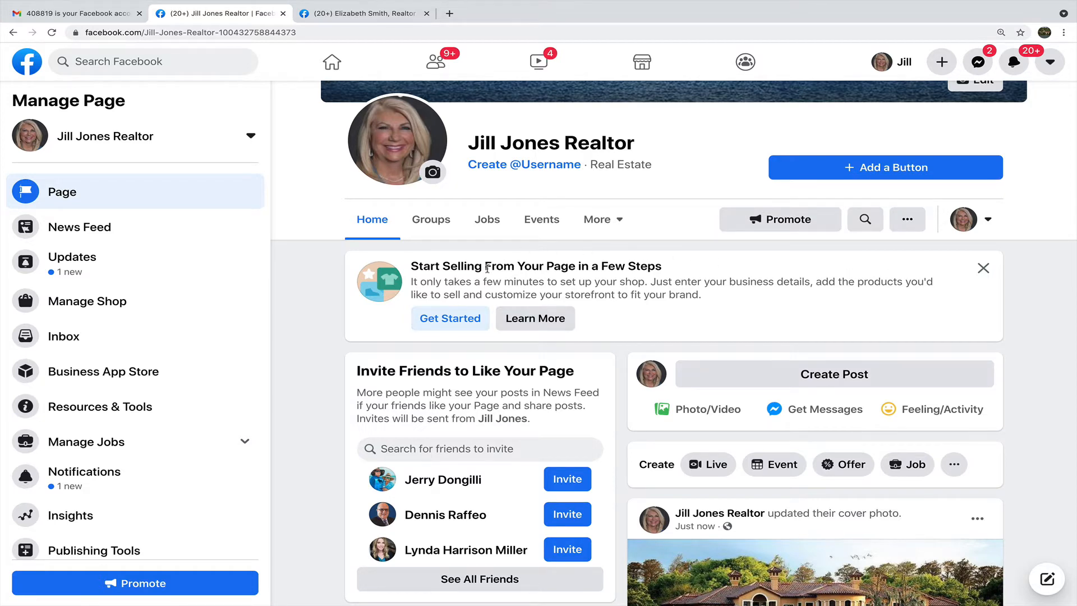
pyautogui.click(983, 268)
pyautogui.scroll(4, 1025, 291)
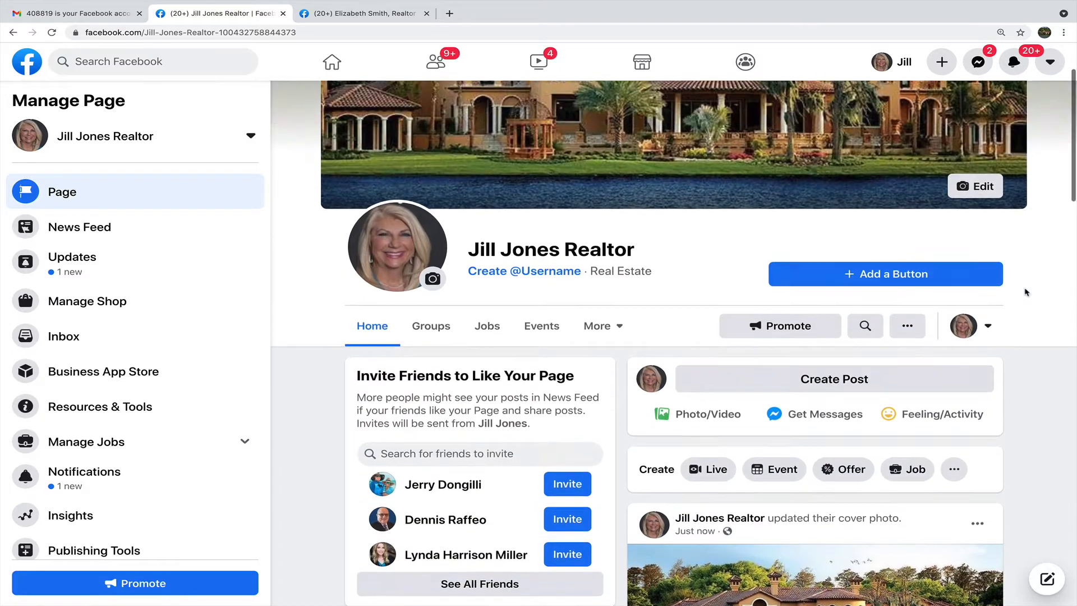
pyautogui.scroll(-2, 603, 464)
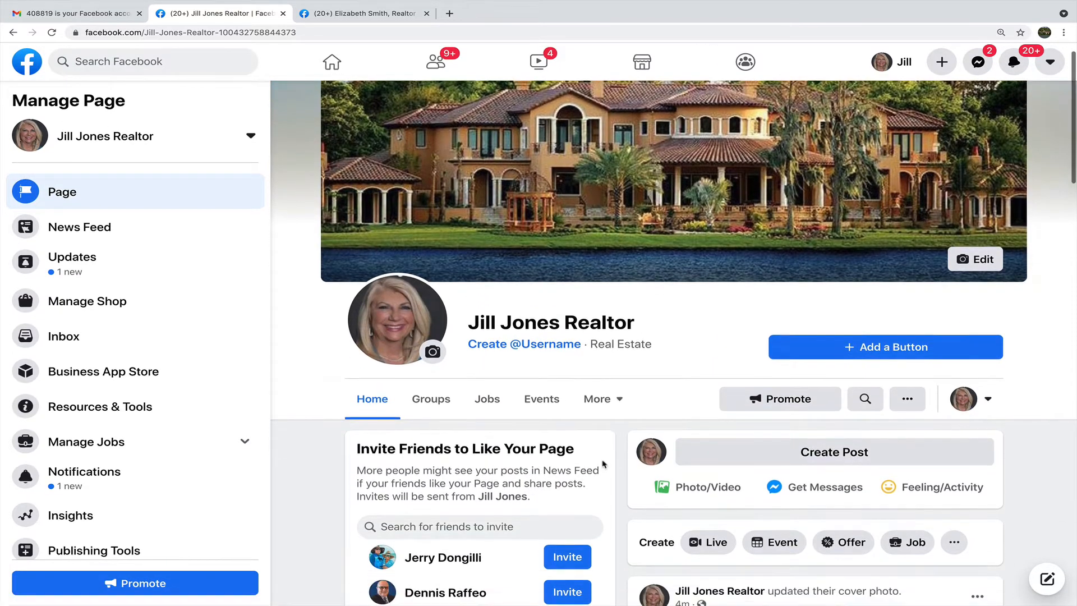
pyautogui.scroll(-1, 603, 464)
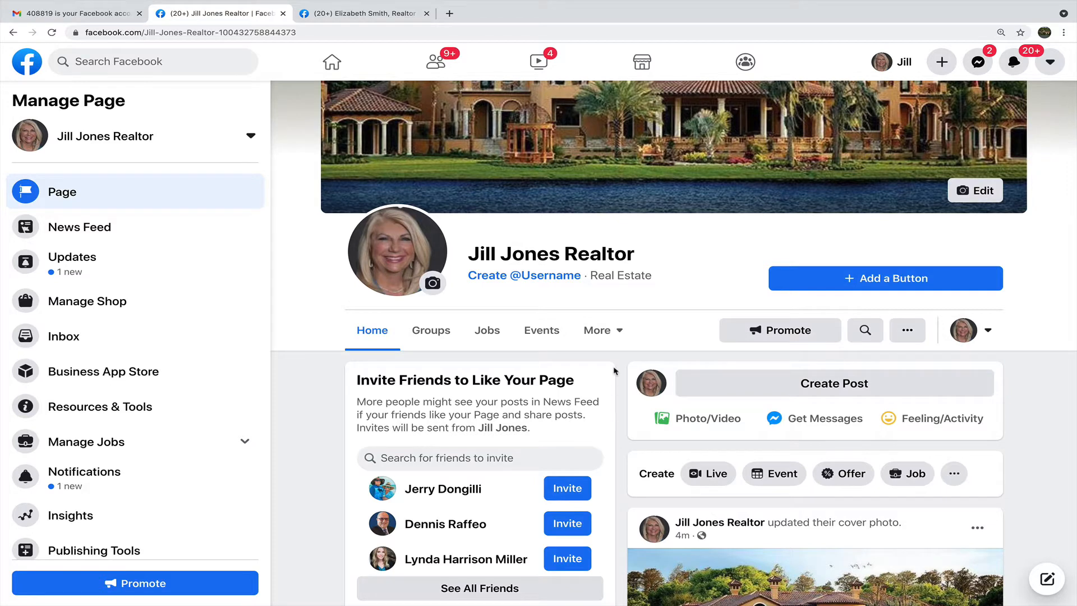
pyautogui.scroll(1, 614, 370)
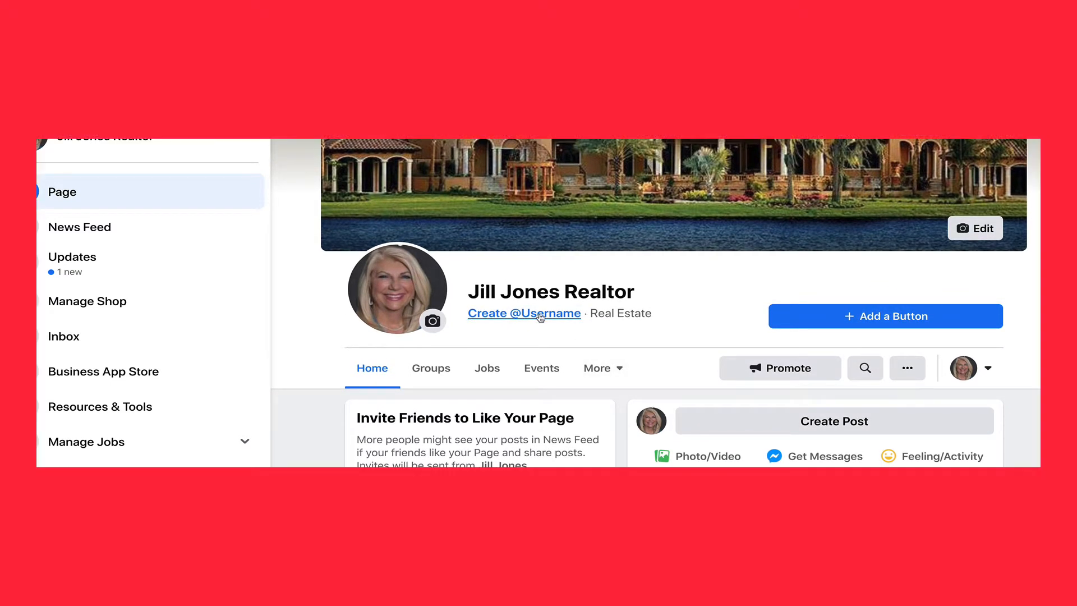
pyautogui.click(540, 312)
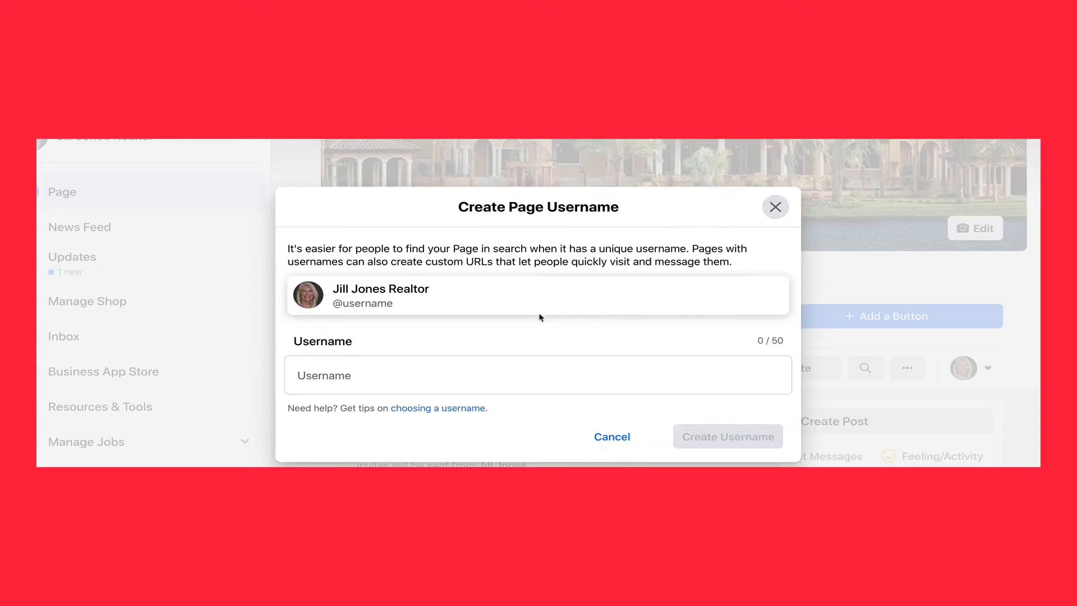
pyautogui.click(405, 376)
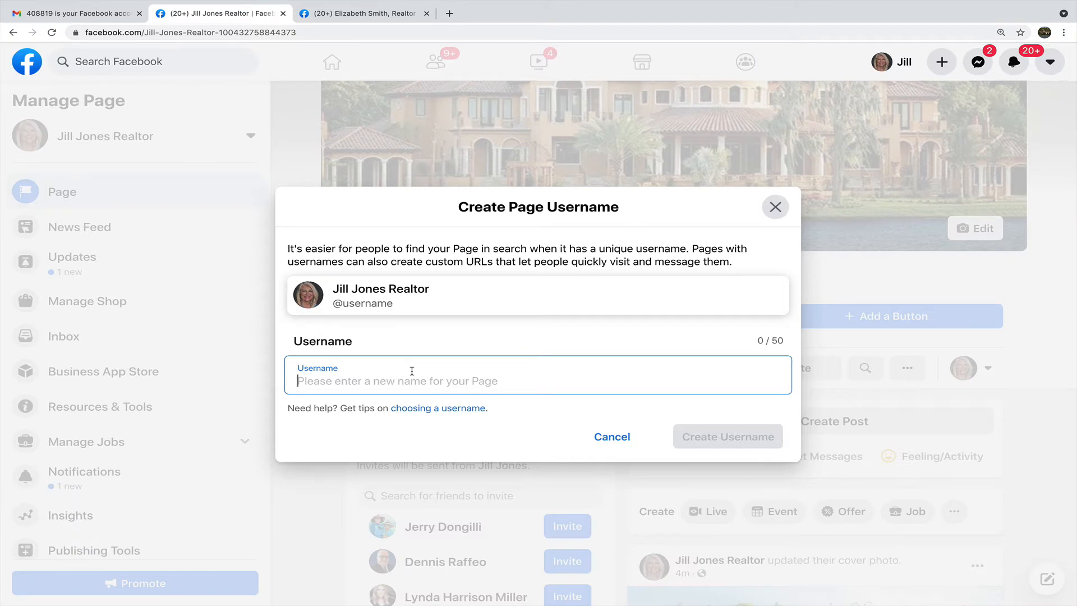
pyautogui.write('jill')
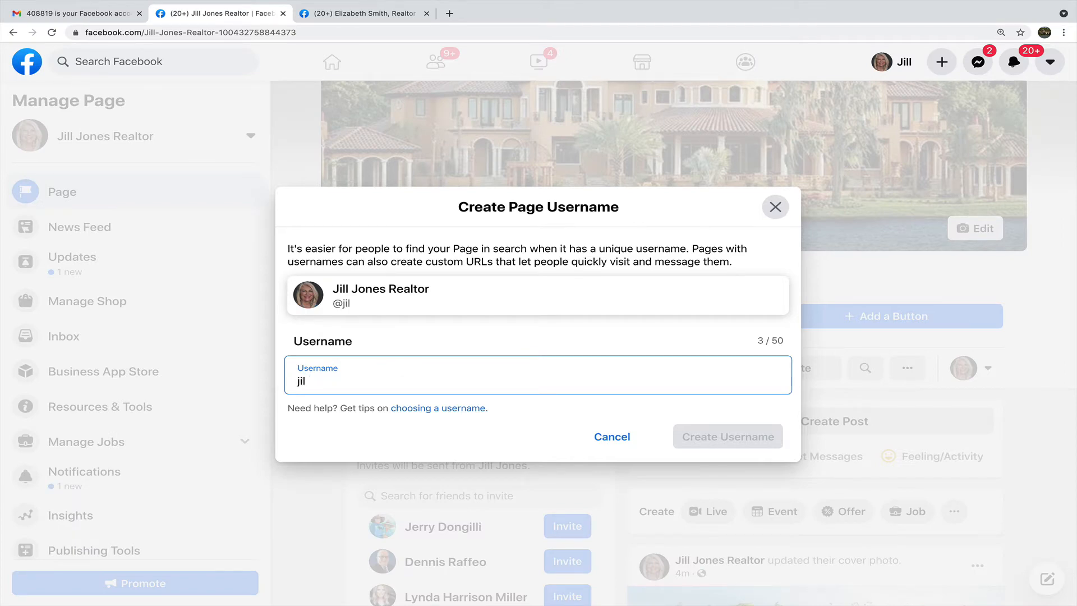
pyautogui.press('BackSpace')
pyautogui.press('BackSpace')
pyautogui.press('BackSpace')
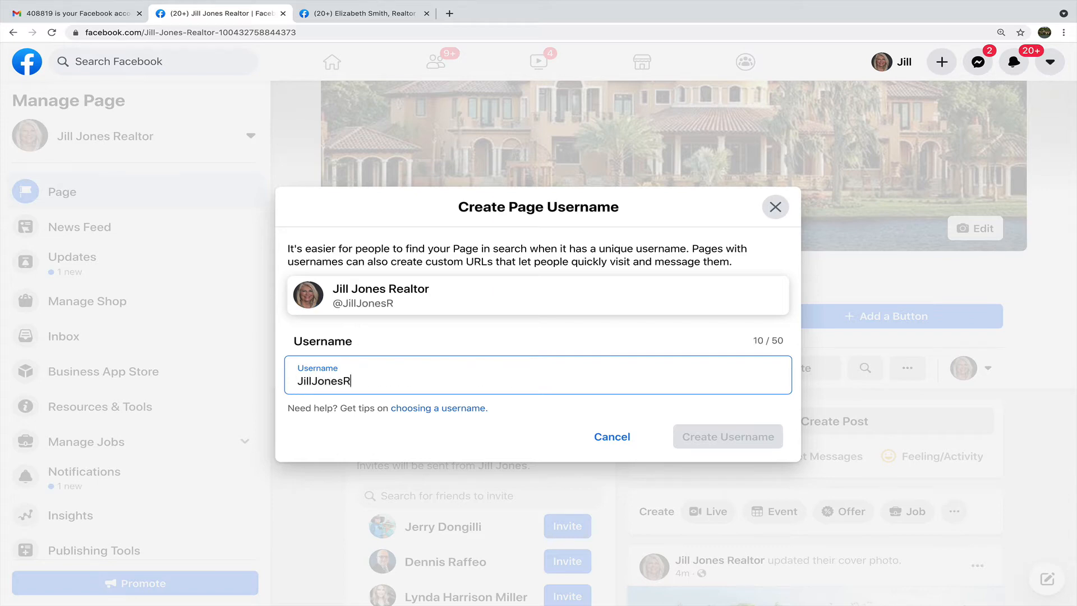
pyautogui.moveTo(333, 297); pyautogui.dragTo(493, 297)
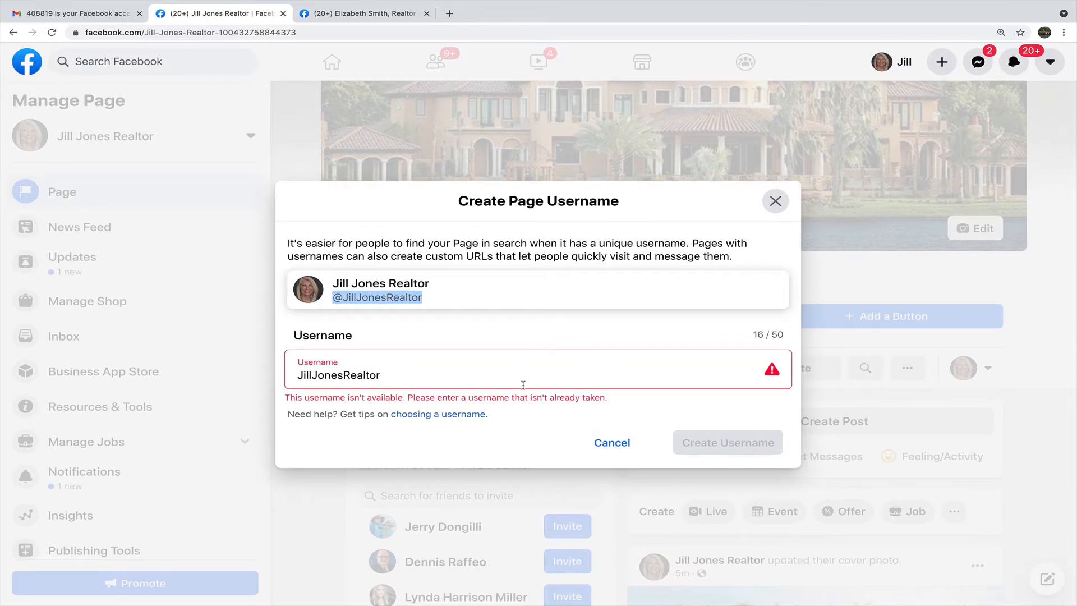
pyautogui.click(454, 375)
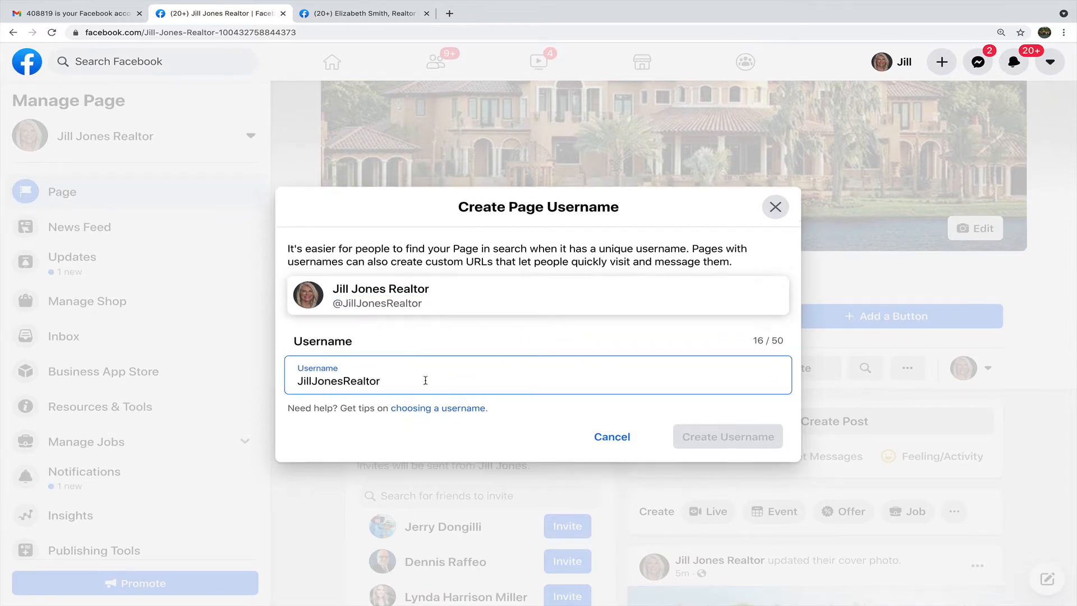
pyautogui.click(344, 379)
pyautogui.write('FL')
pyautogui.click(465, 434)
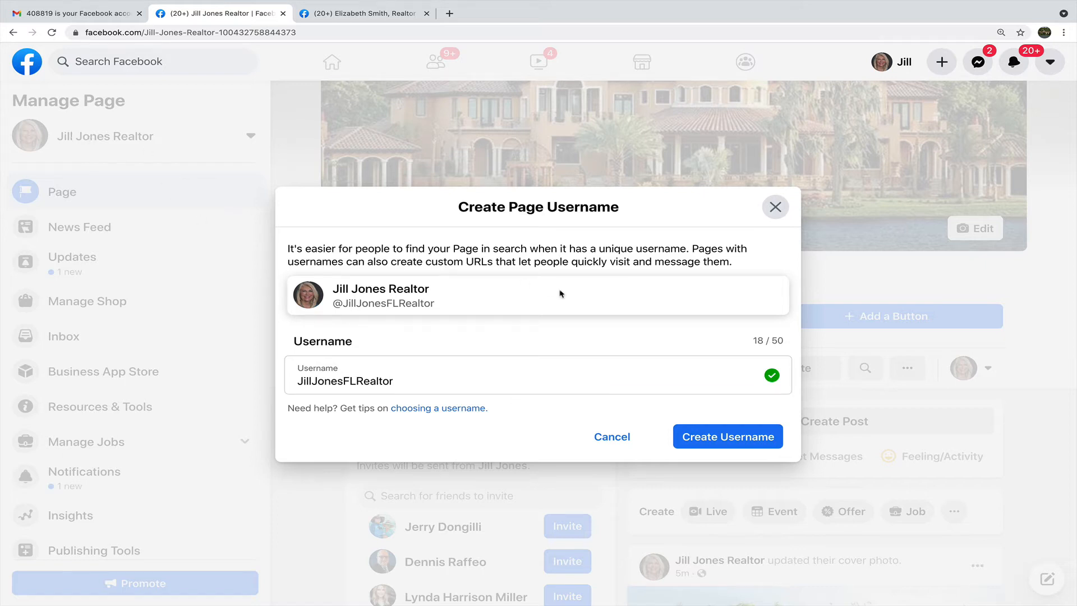
pyautogui.click(716, 436)
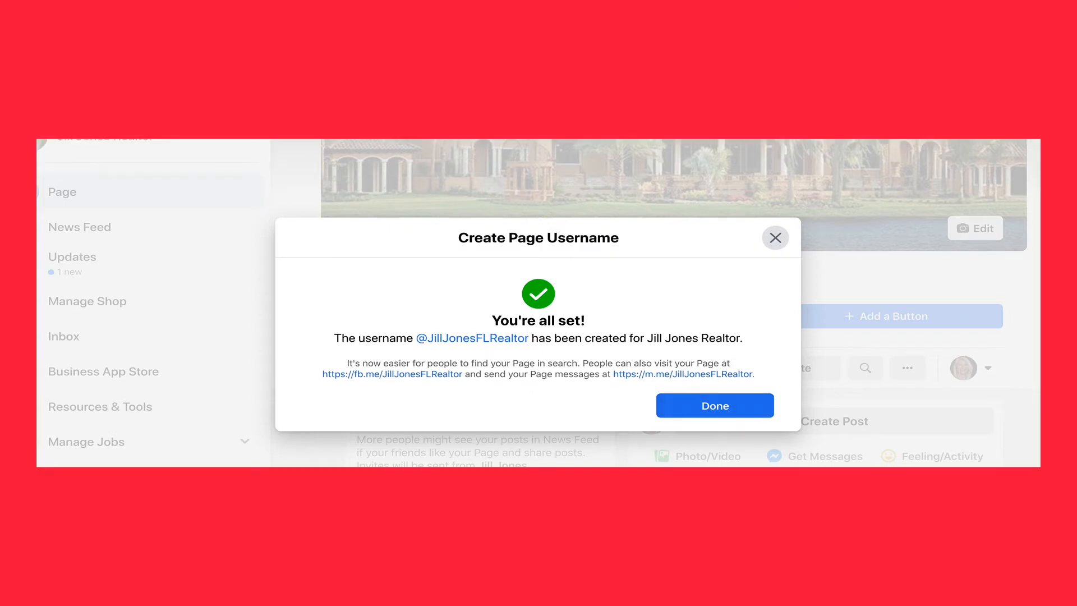
pyautogui.click(680, 402)
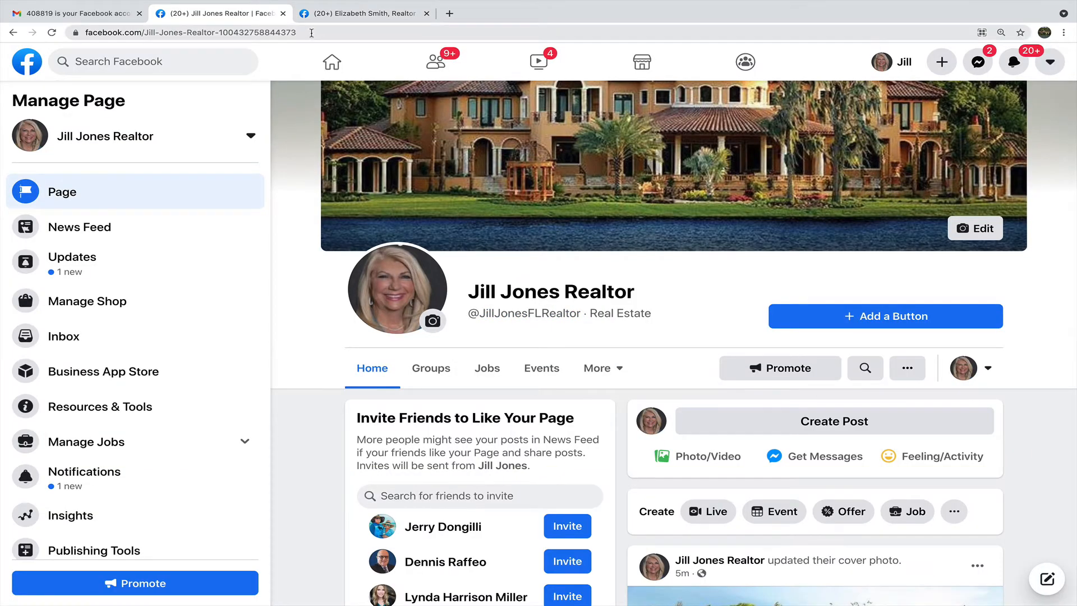
pyautogui.click(311, 33)
pyautogui.press('Return')
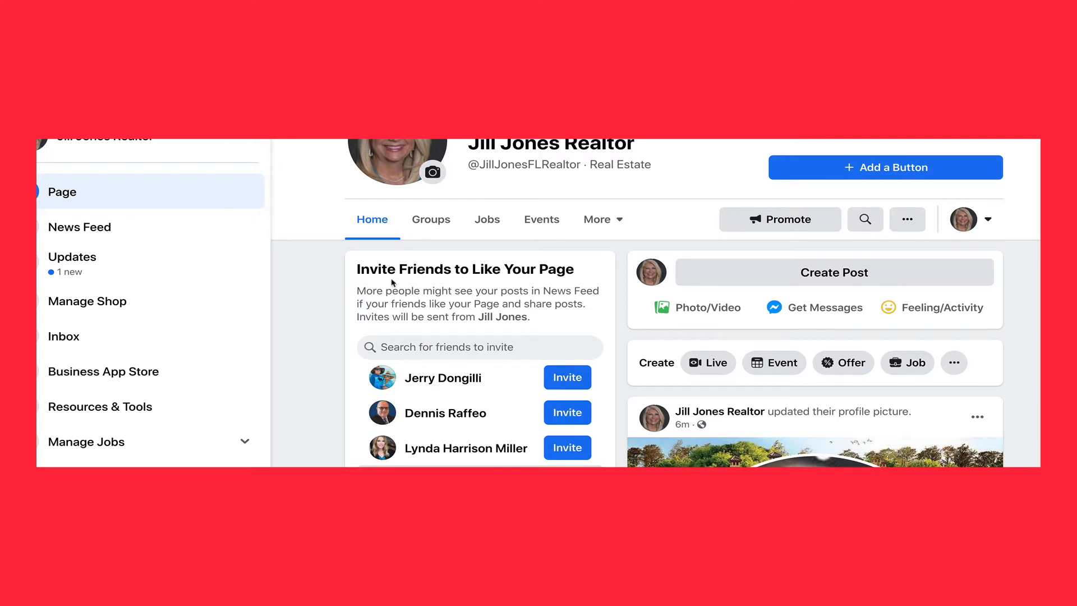
pyautogui.scroll(2, 392, 282)
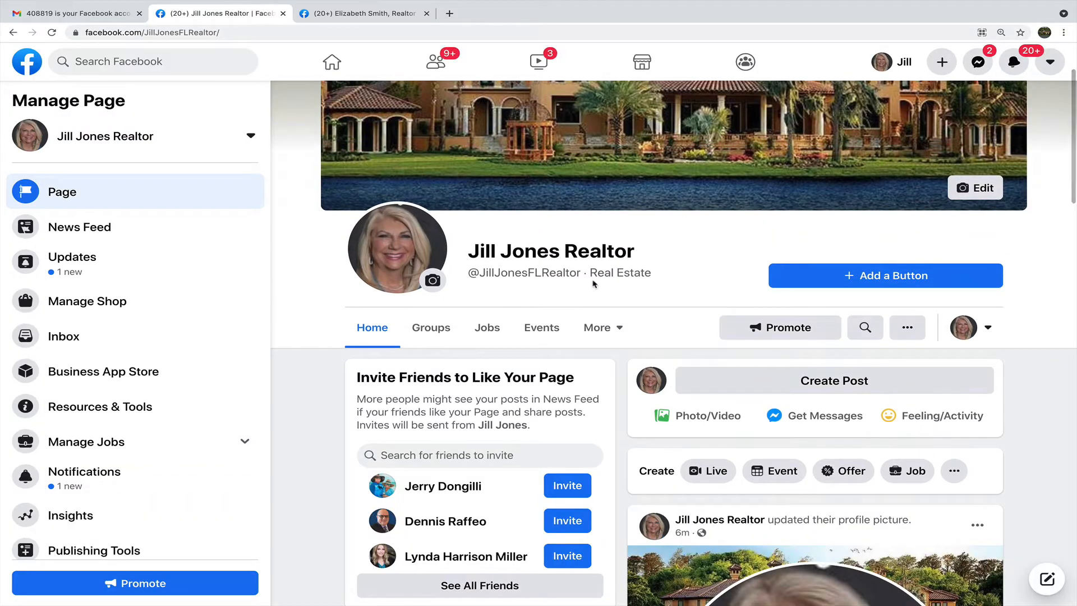
pyautogui.scroll(1, 693, 279)
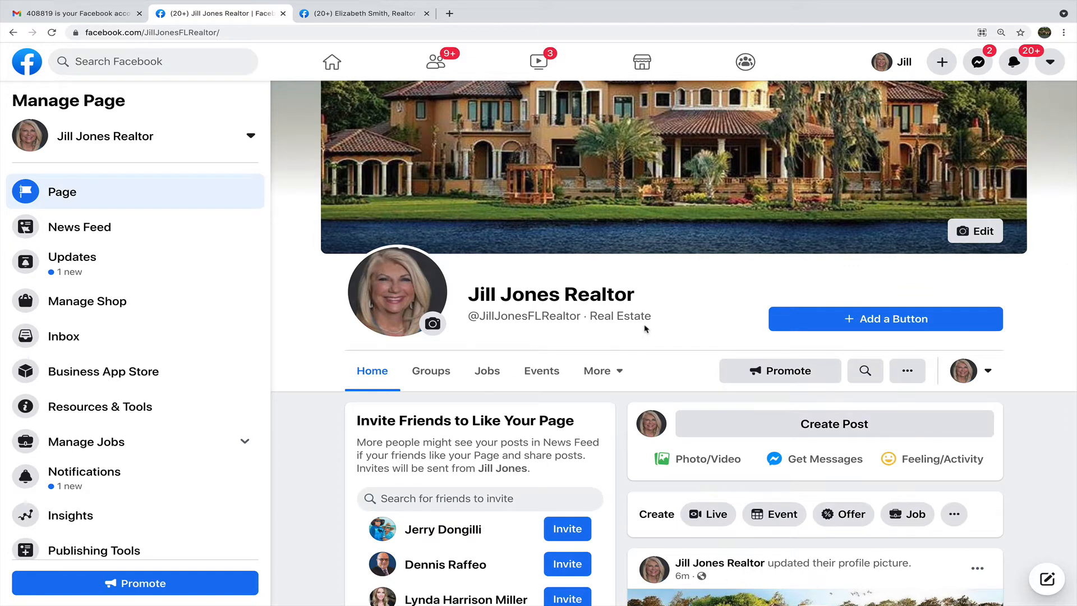
pyautogui.scroll(-3, 645, 329)
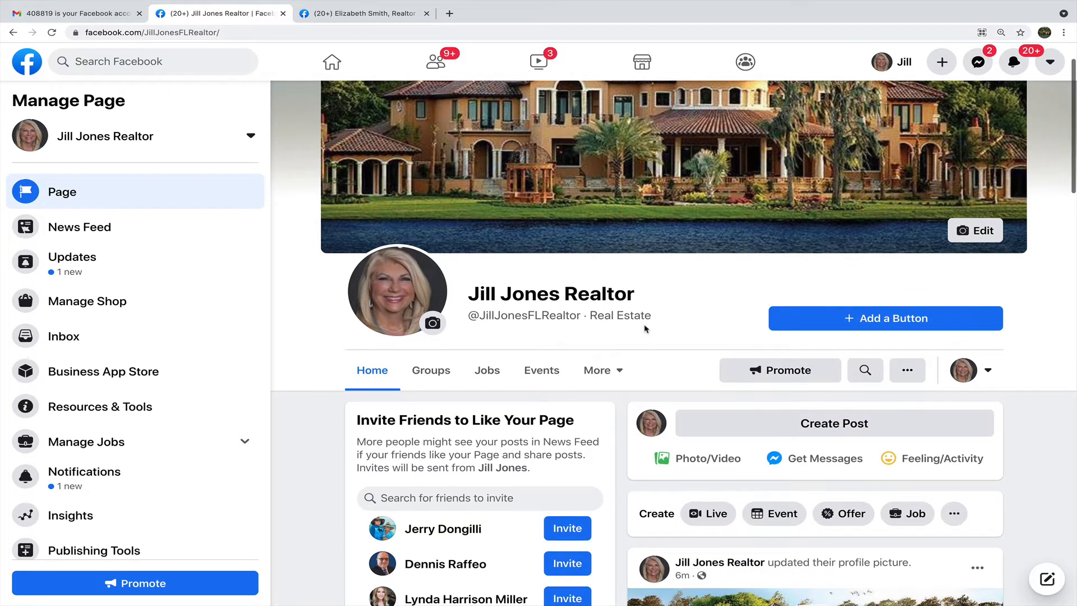
pyautogui.scroll(-8, 644, 329)
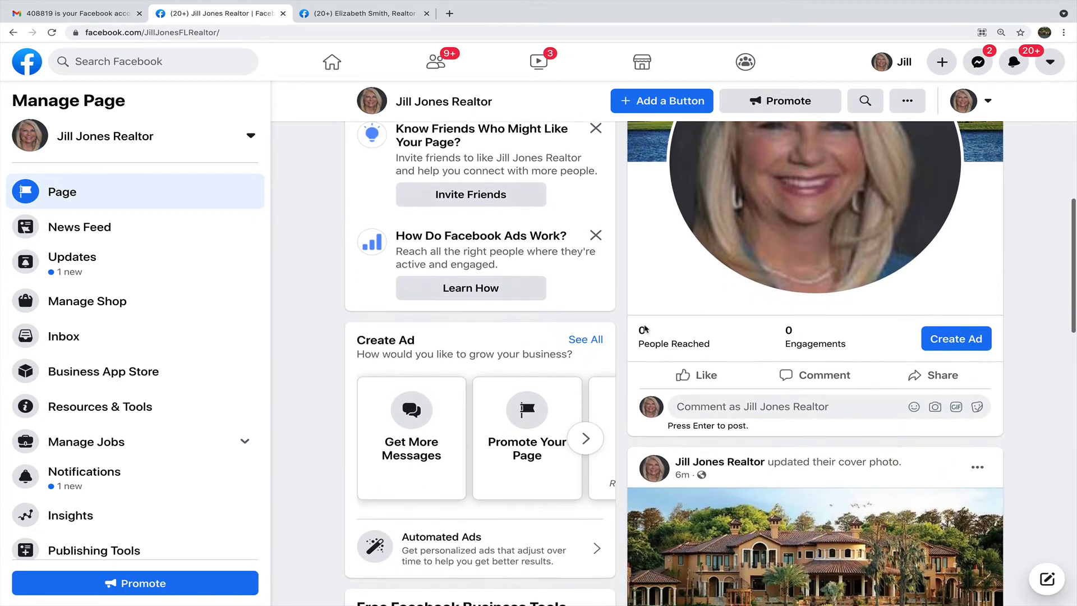
pyautogui.scroll(3, 644, 328)
pyautogui.scroll(1, 645, 328)
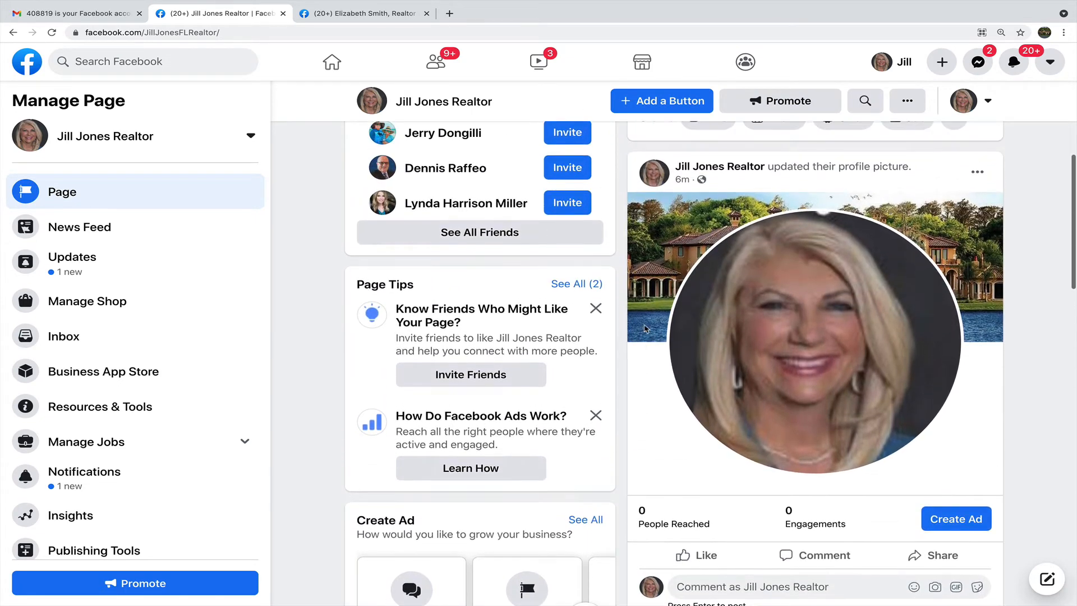
pyautogui.scroll(1, 587, 297)
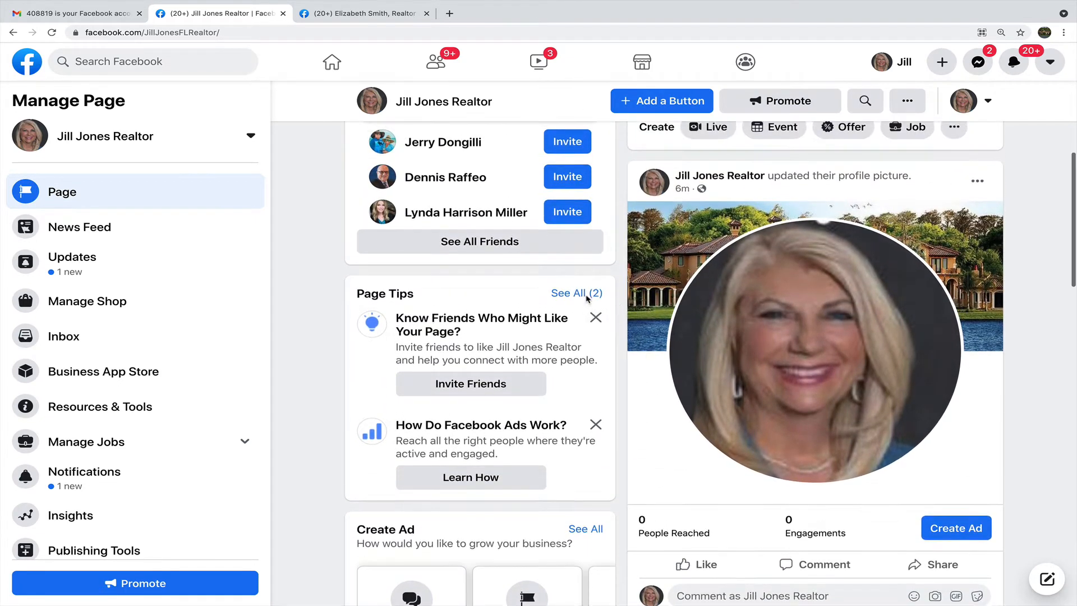
pyautogui.scroll(4, 584, 303)
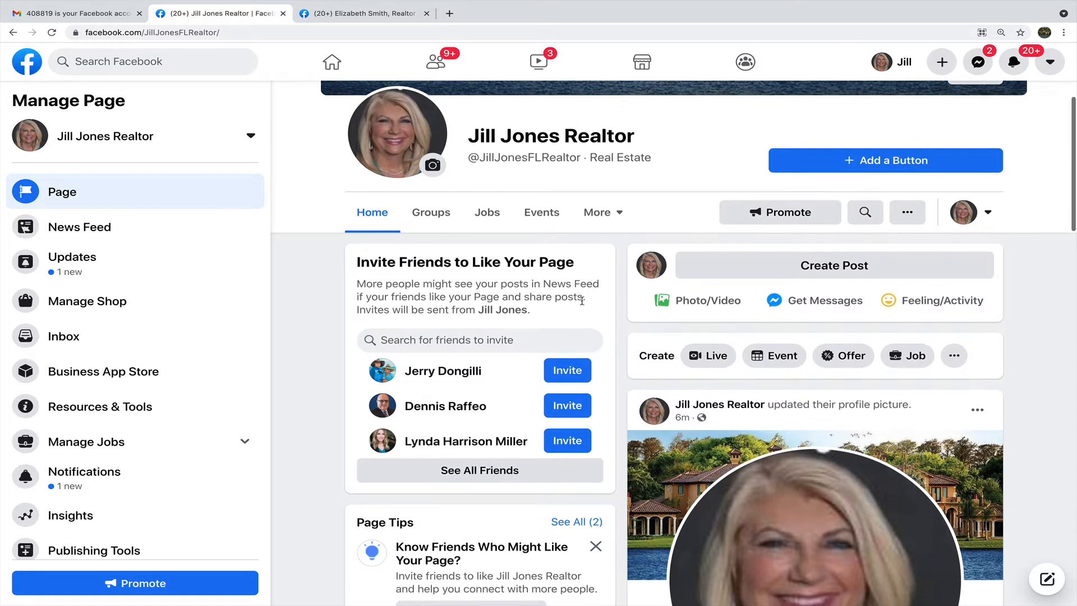
pyautogui.scroll(1, 582, 301)
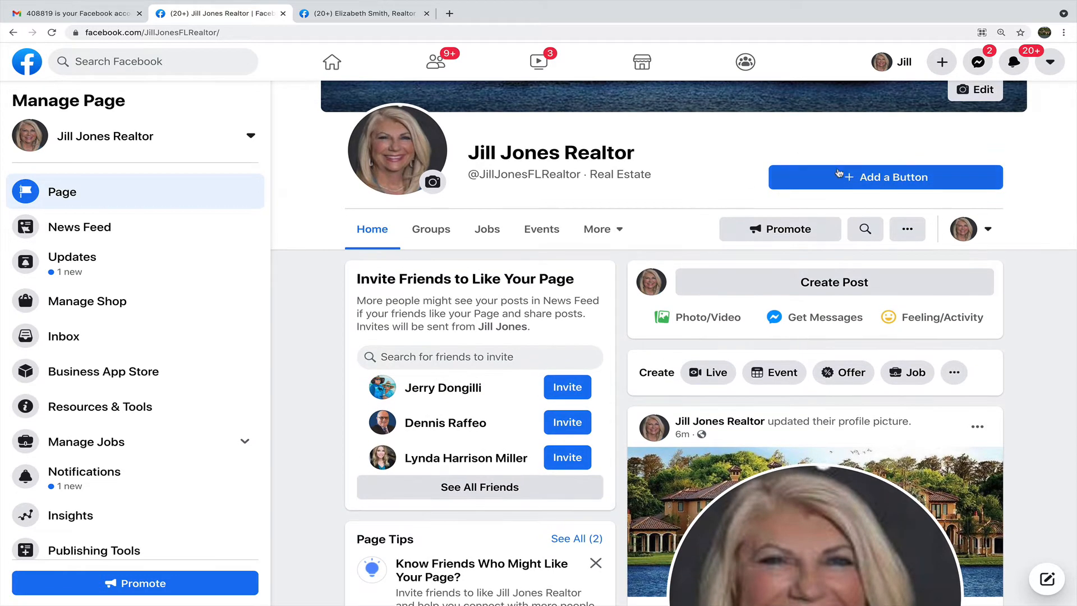
# Add Send Message as the page's action button.
pyautogui.click(838, 171)
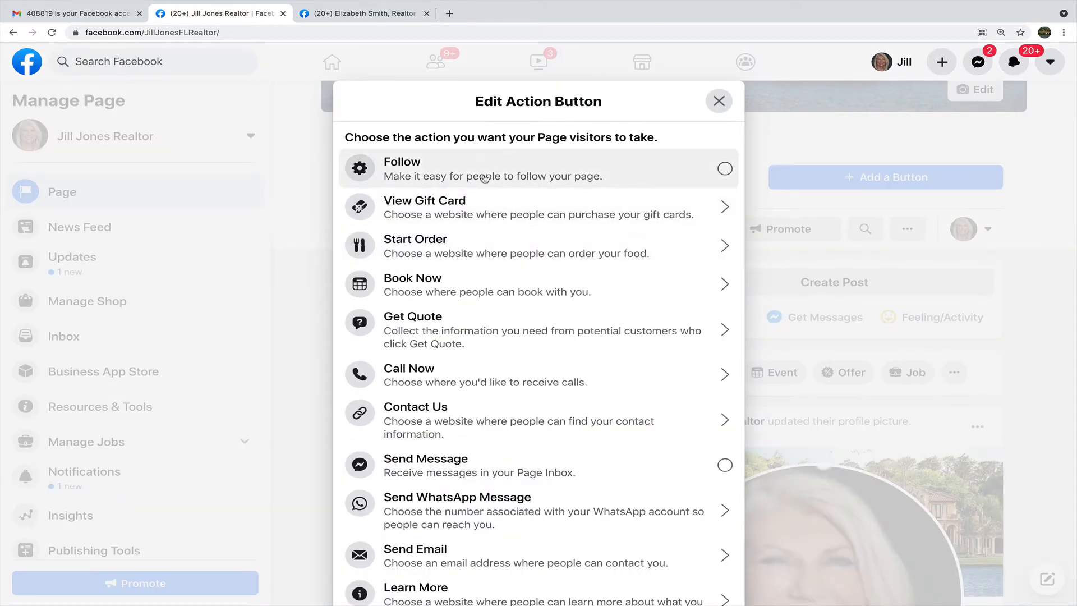
pyautogui.scroll(-1, 541, 252)
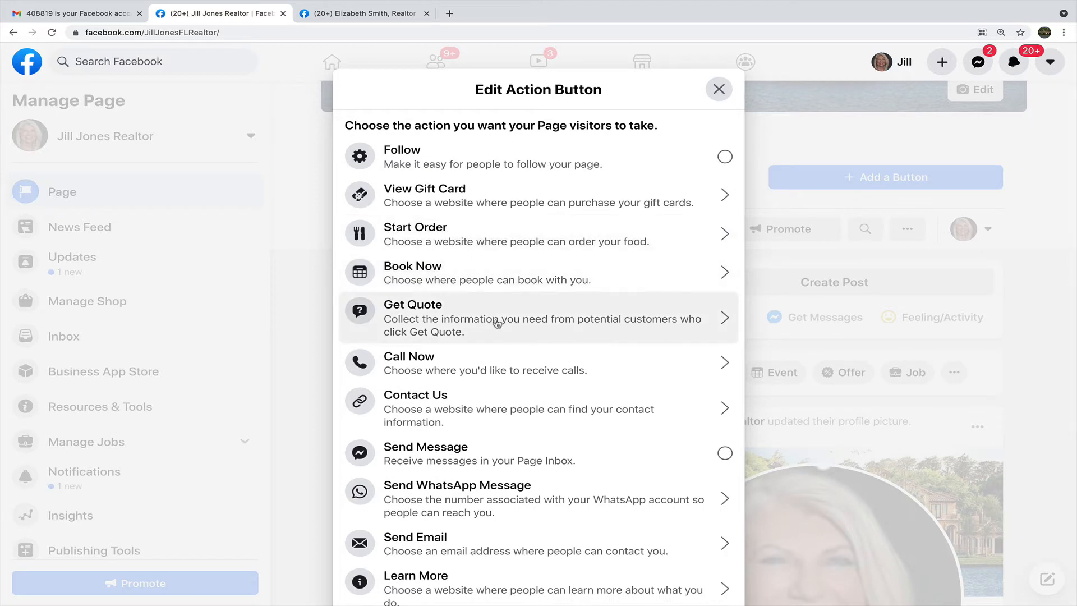
pyautogui.click(468, 451)
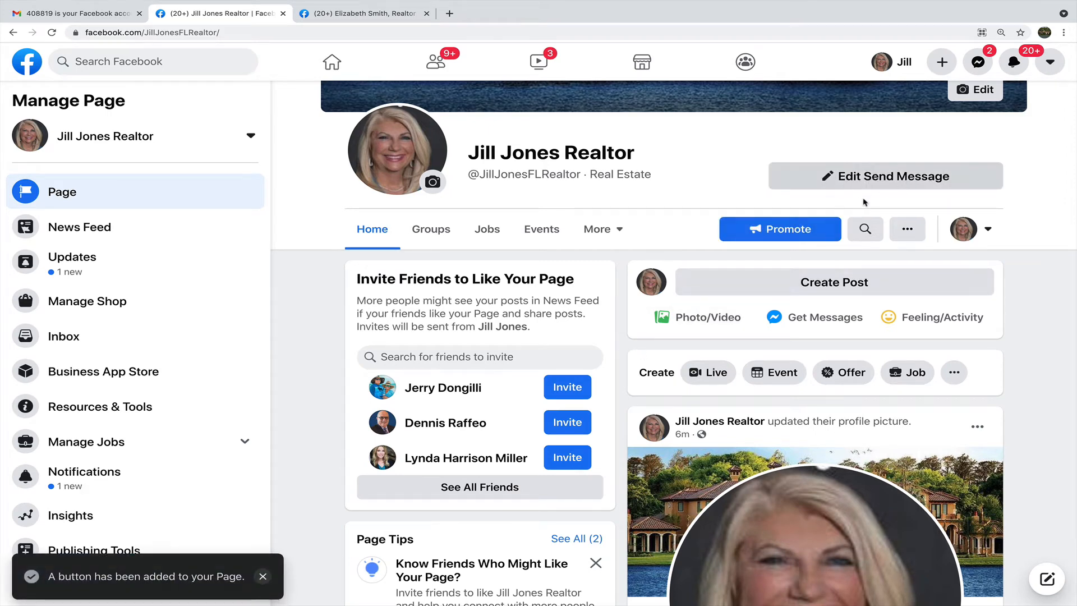
# Start a Get More Messages ad, accept the non-discrimination policy, then leave the ad setup.
pyautogui.click(860, 187)
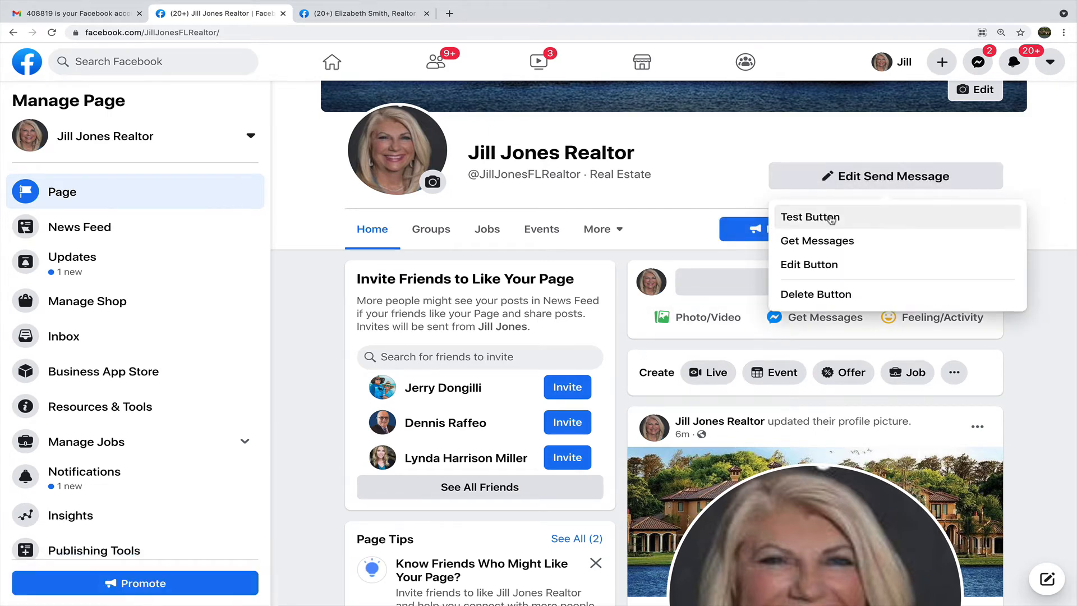
pyautogui.click(816, 267)
pyautogui.click(718, 101)
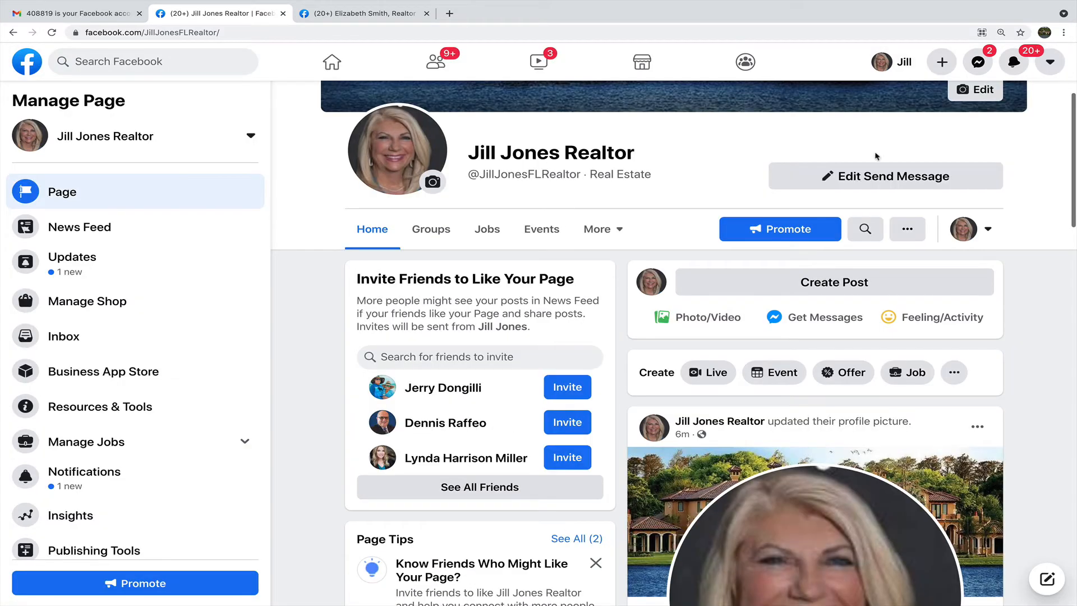
pyautogui.click(868, 177)
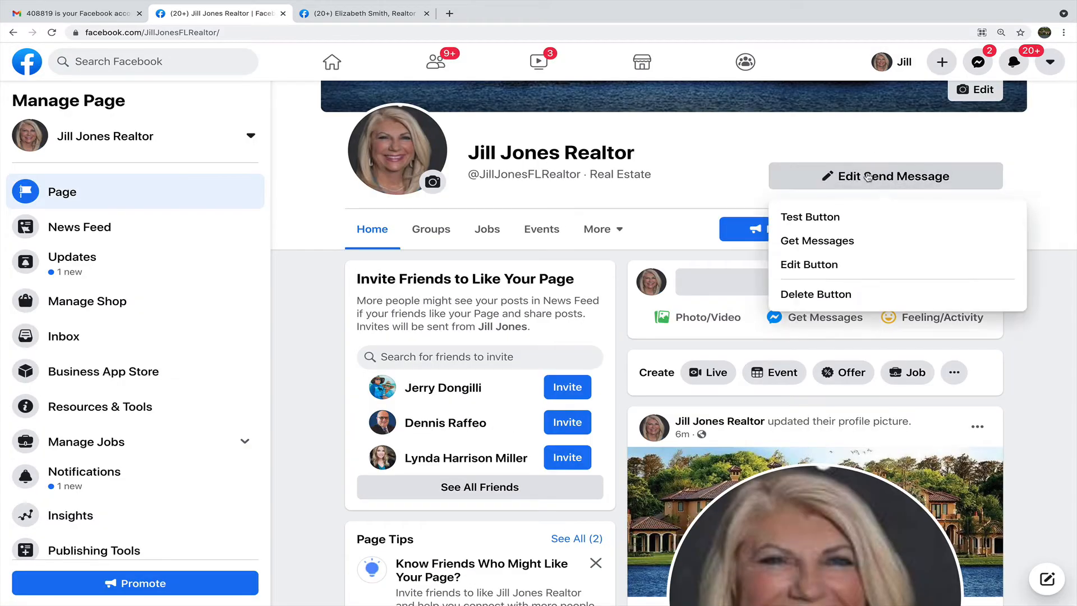
pyautogui.click(828, 244)
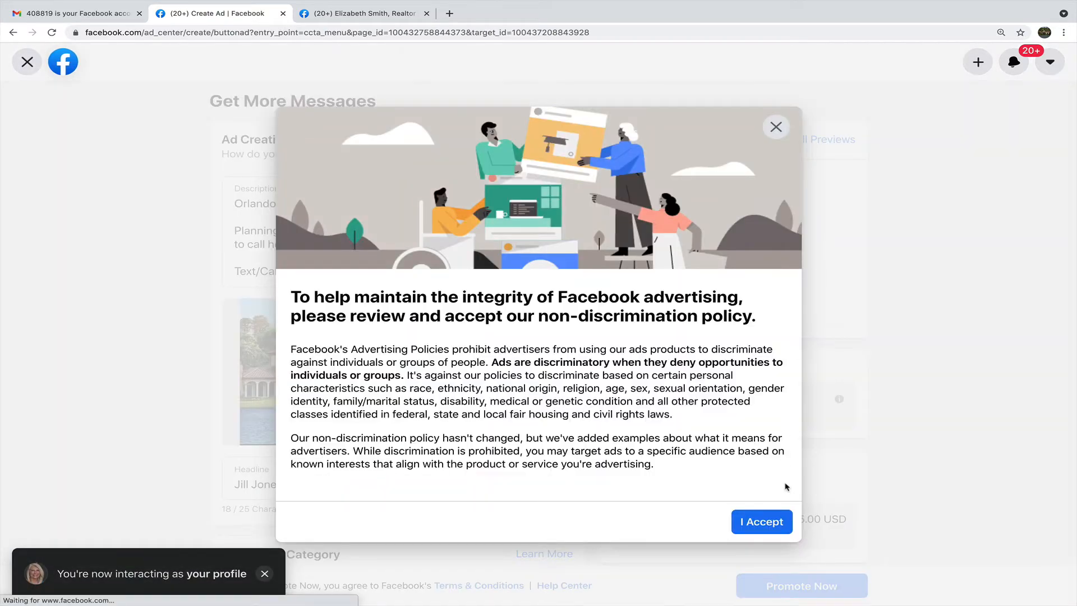
pyautogui.click(775, 523)
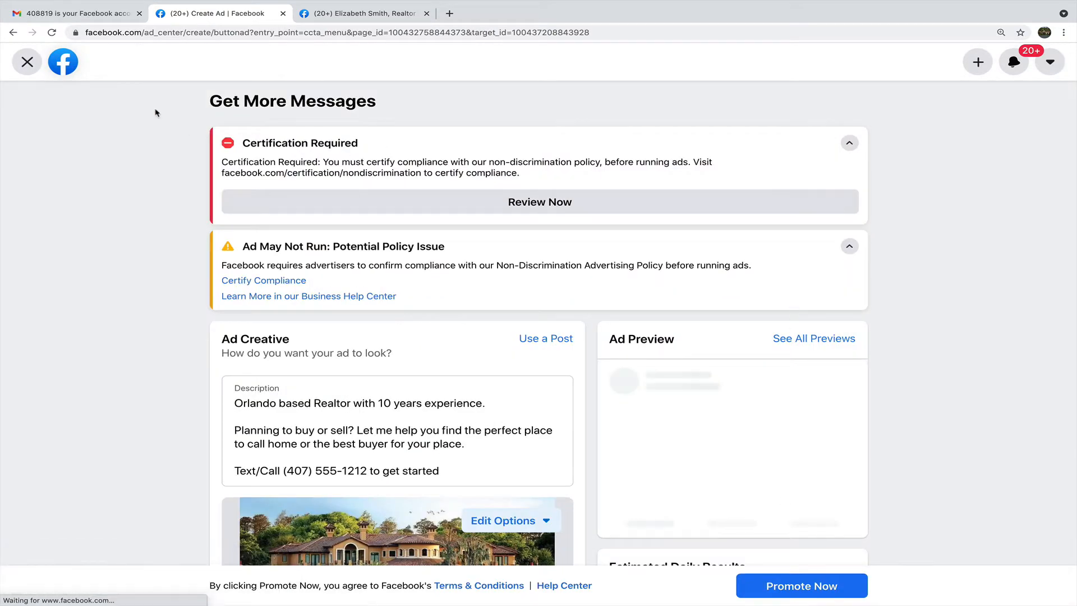
pyautogui.click(13, 32)
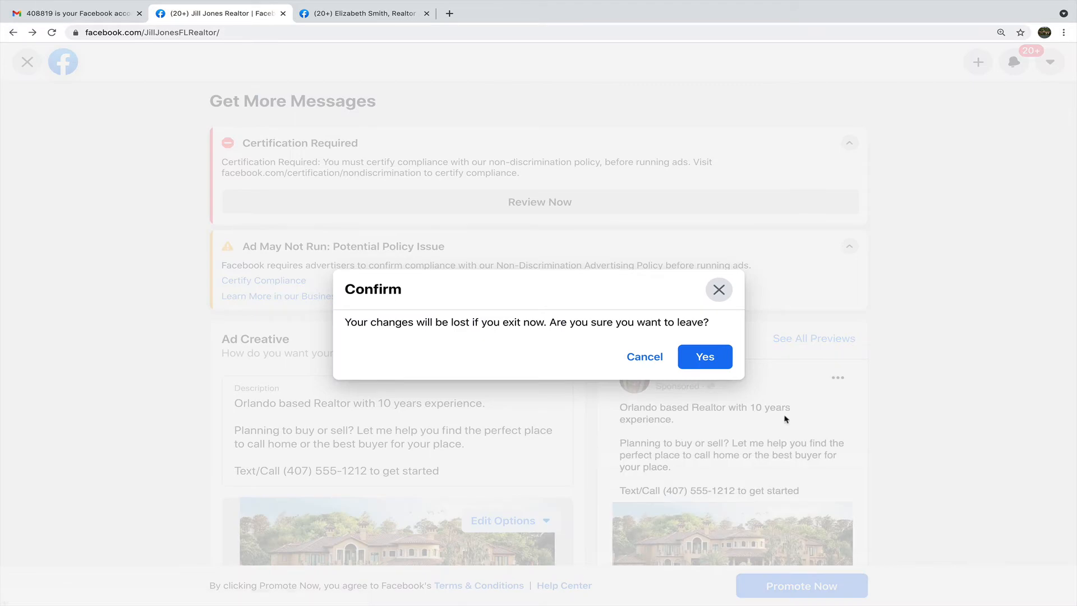
# Discard the unsaved ad and scroll the page until the About card is visible.
pyautogui.click(704, 358)
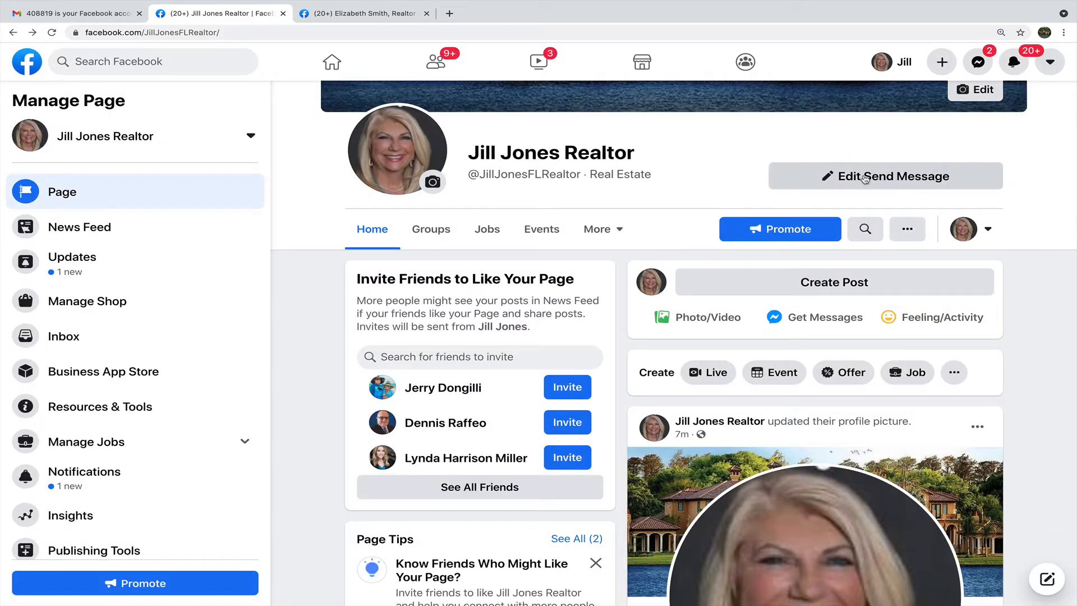
pyautogui.scroll(1, 875, 305)
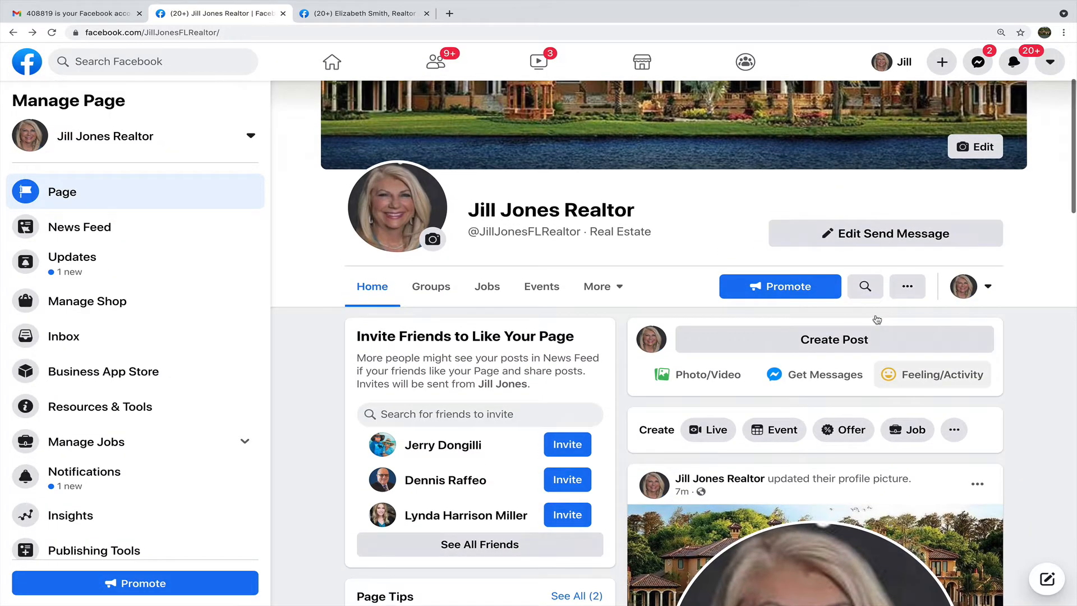
pyautogui.scroll(1, 877, 319)
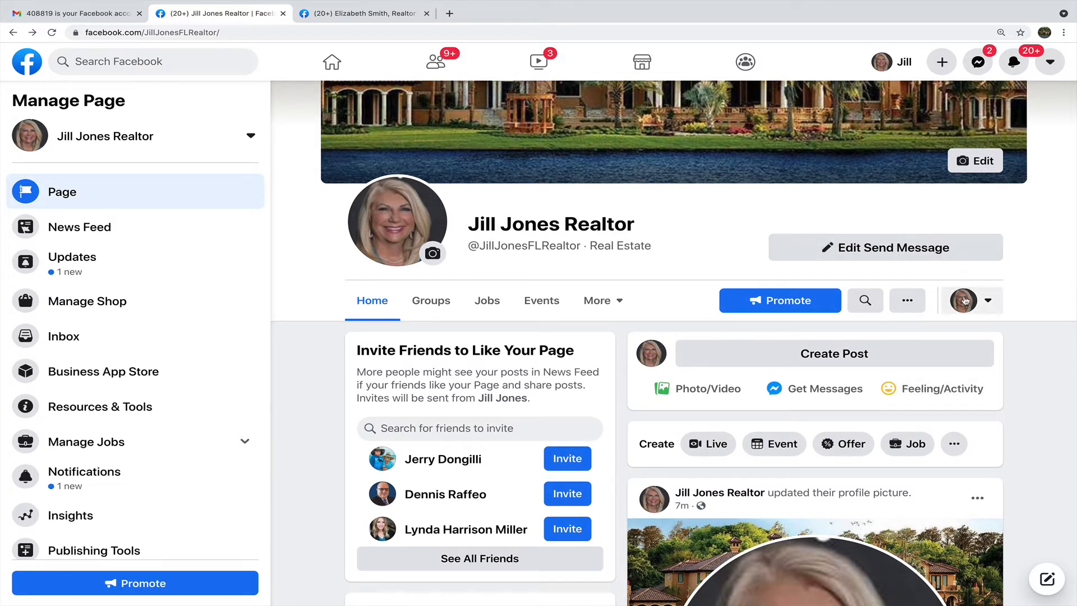
pyautogui.scroll(1, 746, 235)
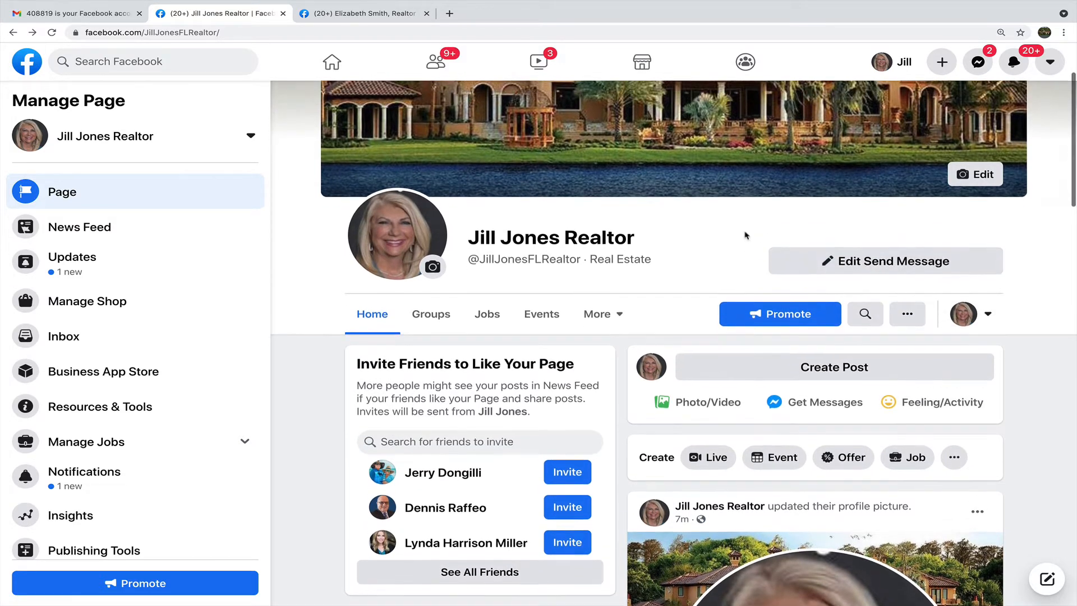
pyautogui.scroll(-3, 746, 234)
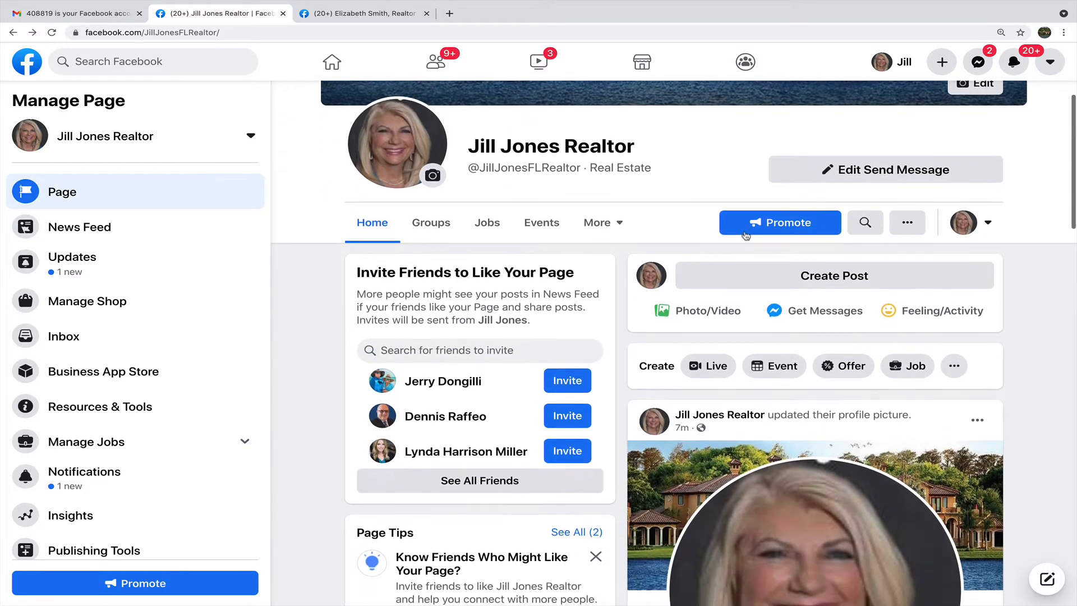
pyautogui.scroll(-9, 588, 263)
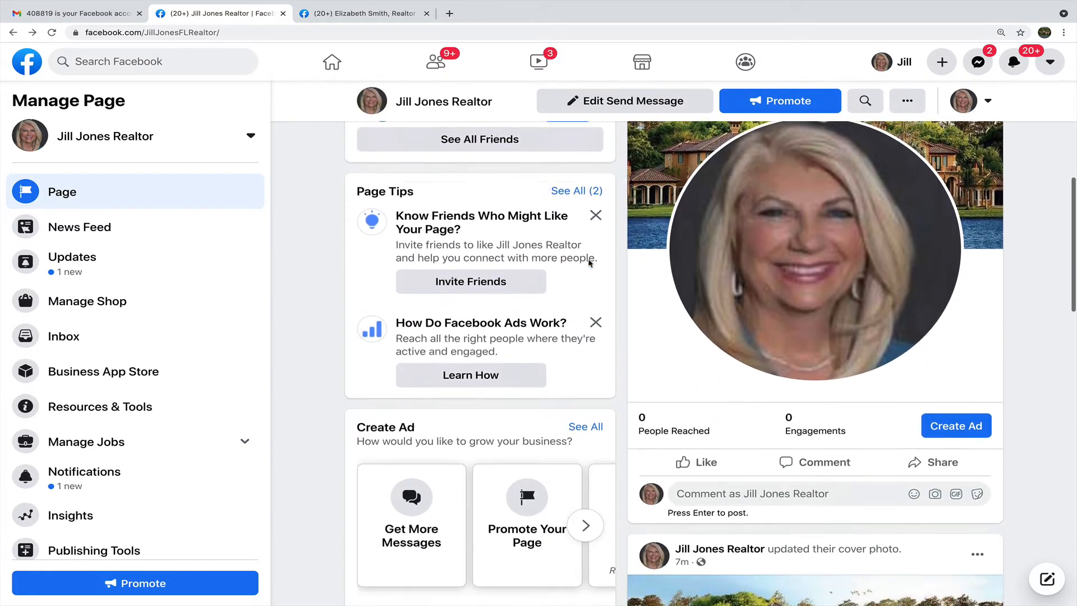
pyautogui.scroll(-10, 588, 263)
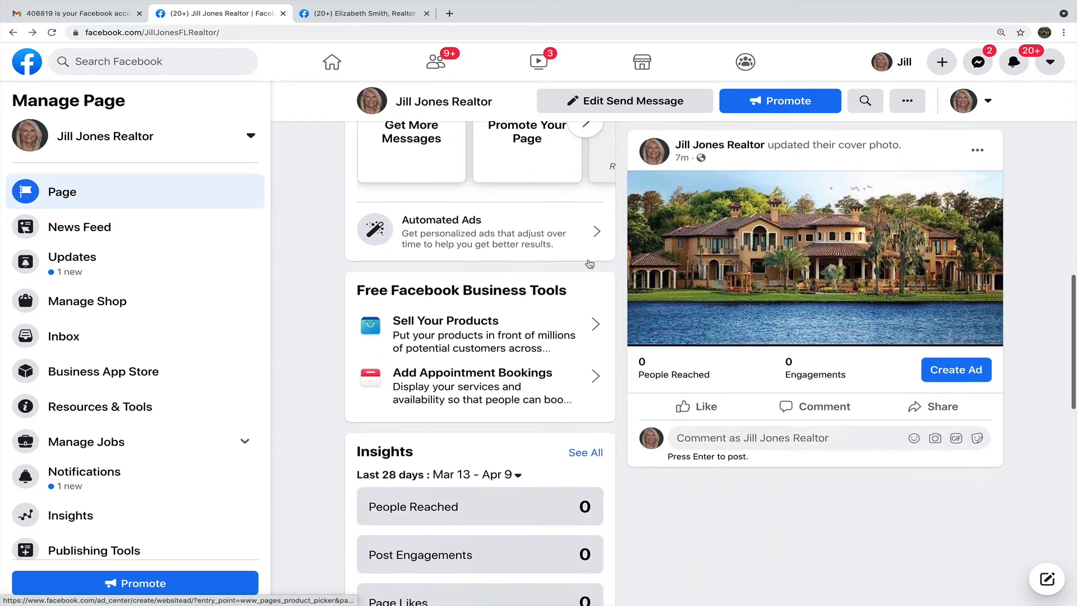
pyautogui.scroll(-1, 588, 263)
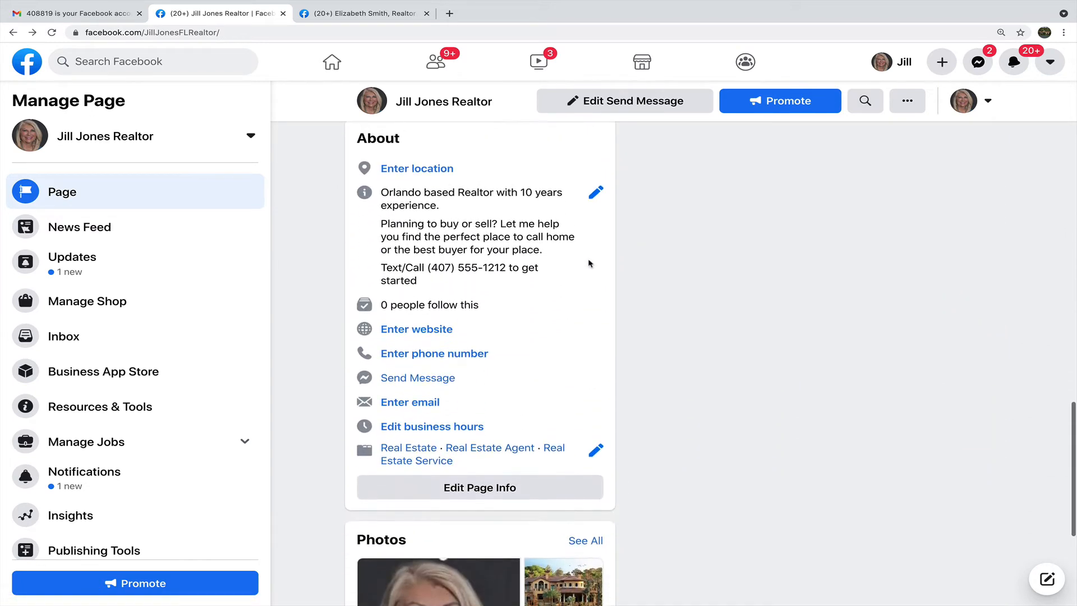
pyautogui.scroll(1, 589, 262)
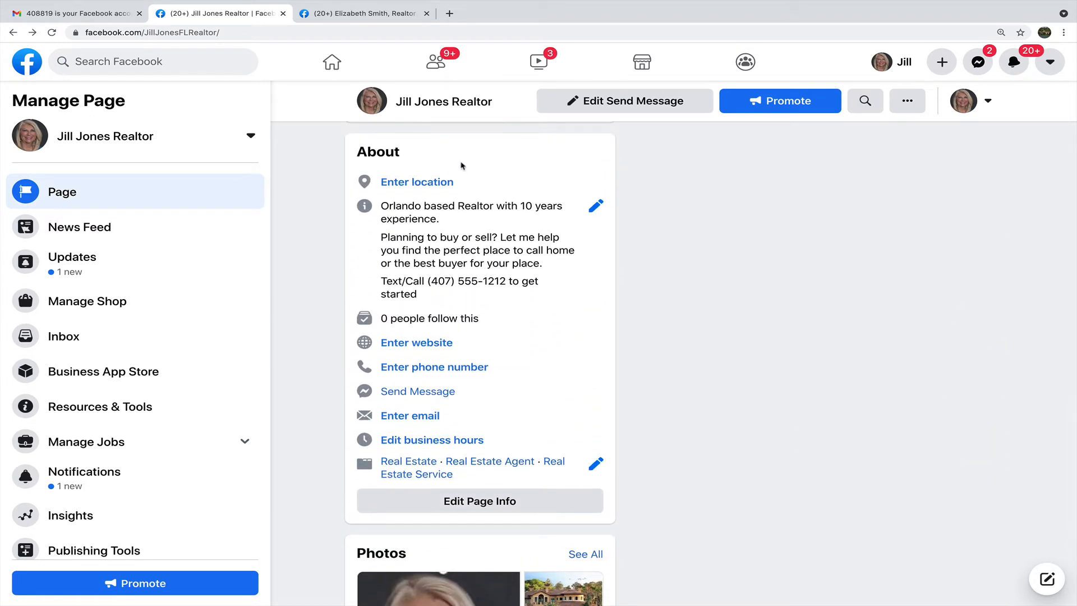
# Enter street address '123 Main S', city Orlando, FL and ZIP code 327 as the location.
pyautogui.click(417, 180)
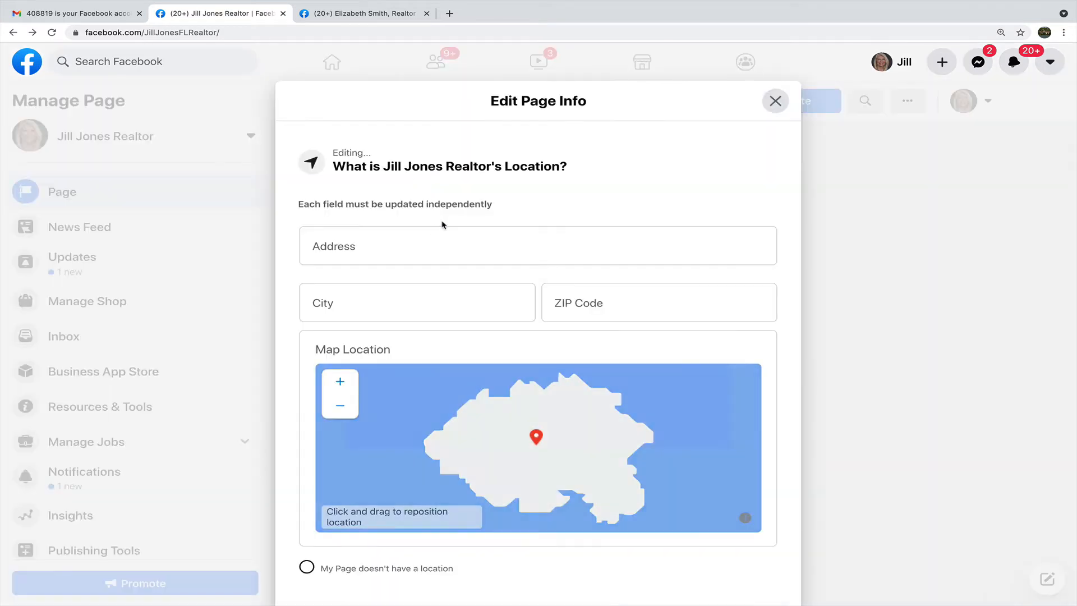
pyautogui.click(381, 246)
pyautogui.write('123')
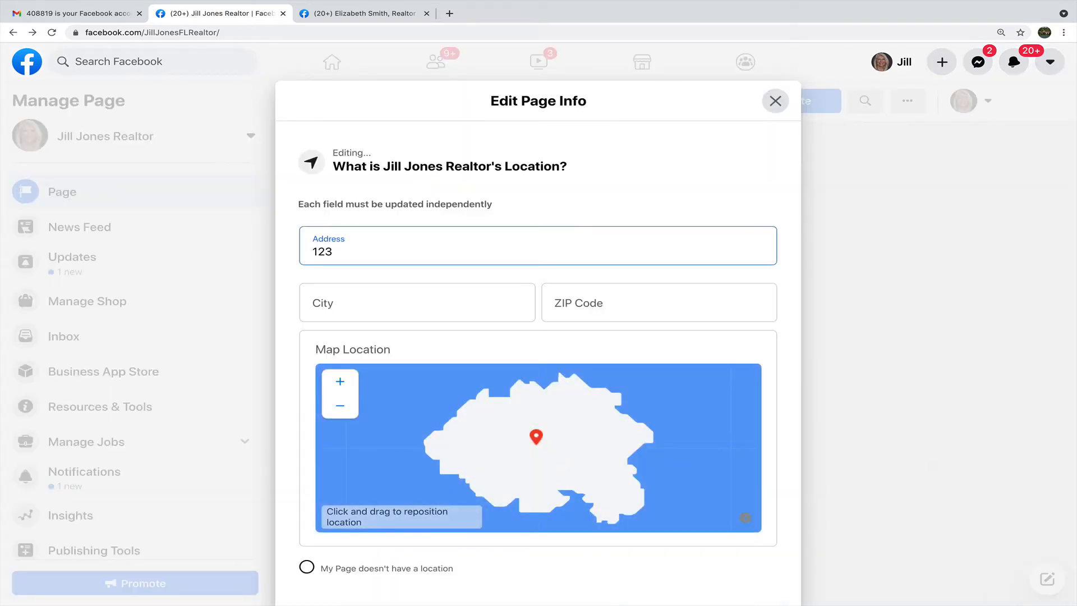
pyautogui.write(' Main St')
pyautogui.click(383, 302)
pyautogui.write('Or')
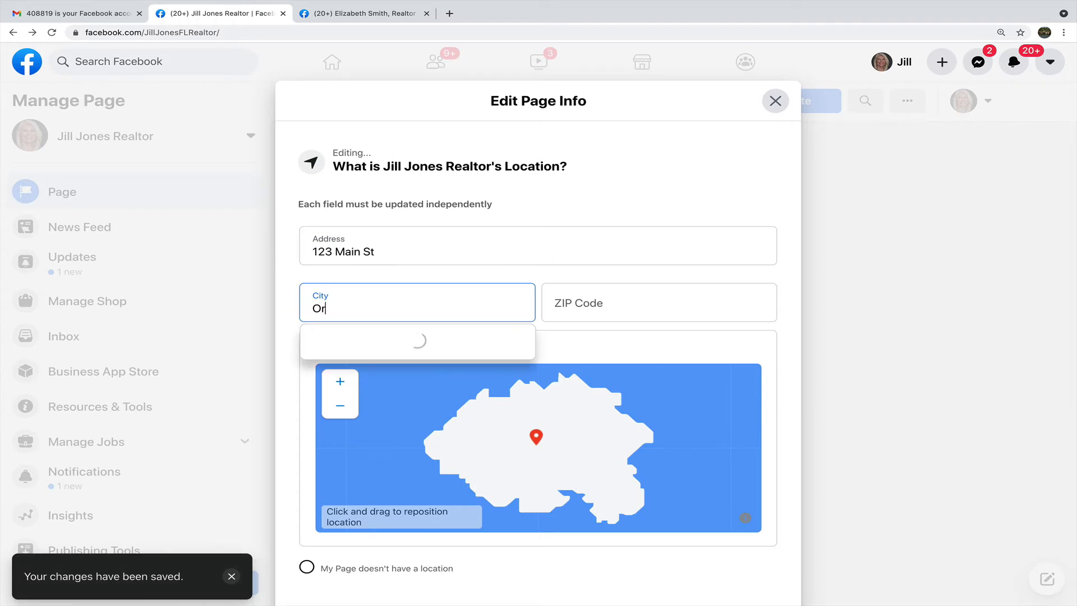
pyautogui.write('lando')
pyautogui.click(388, 339)
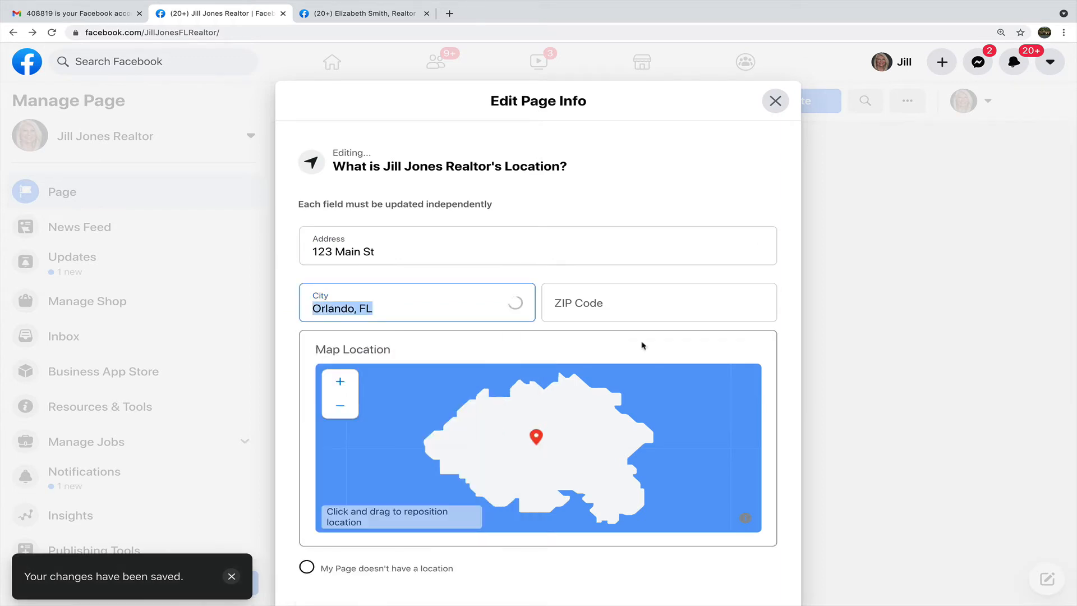
pyautogui.click(662, 306)
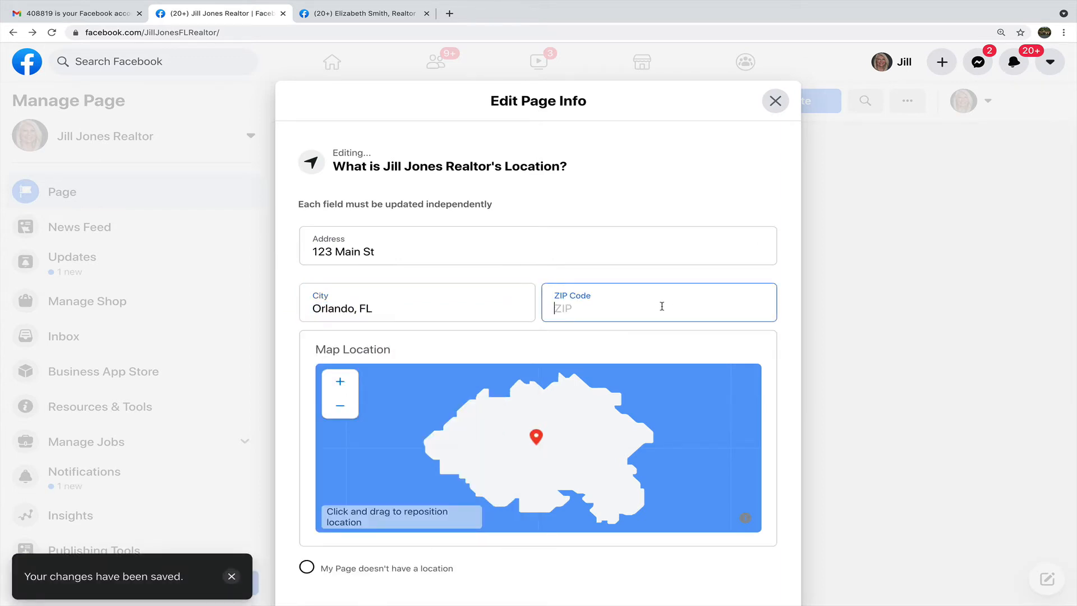
pyautogui.write('327')
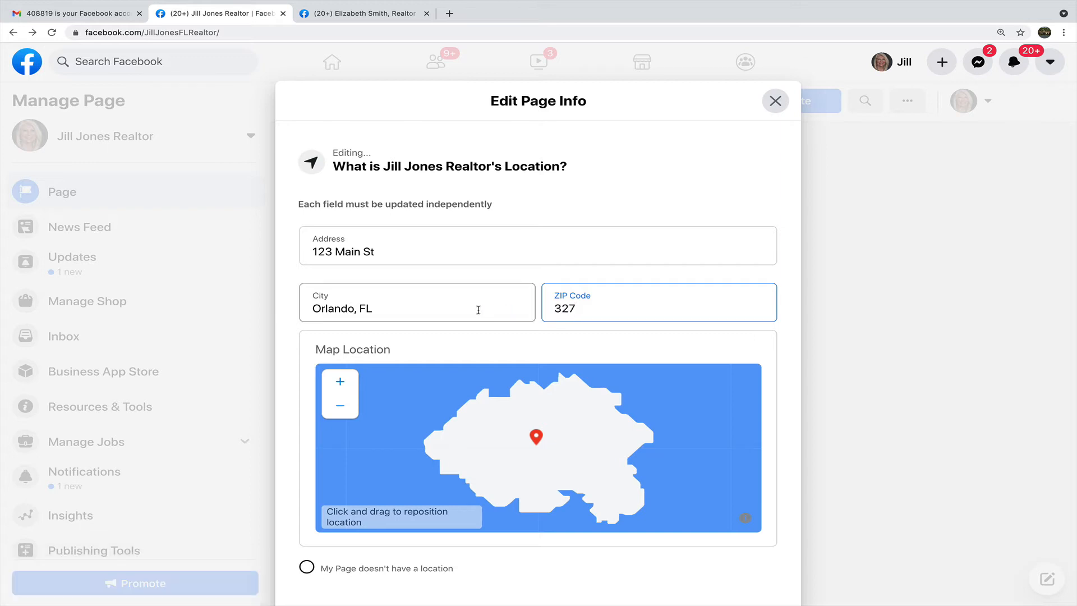
# Change the city to Maitland, FL, save the ZIP code and close the location editor.
pyautogui.doubleClick(355, 309)
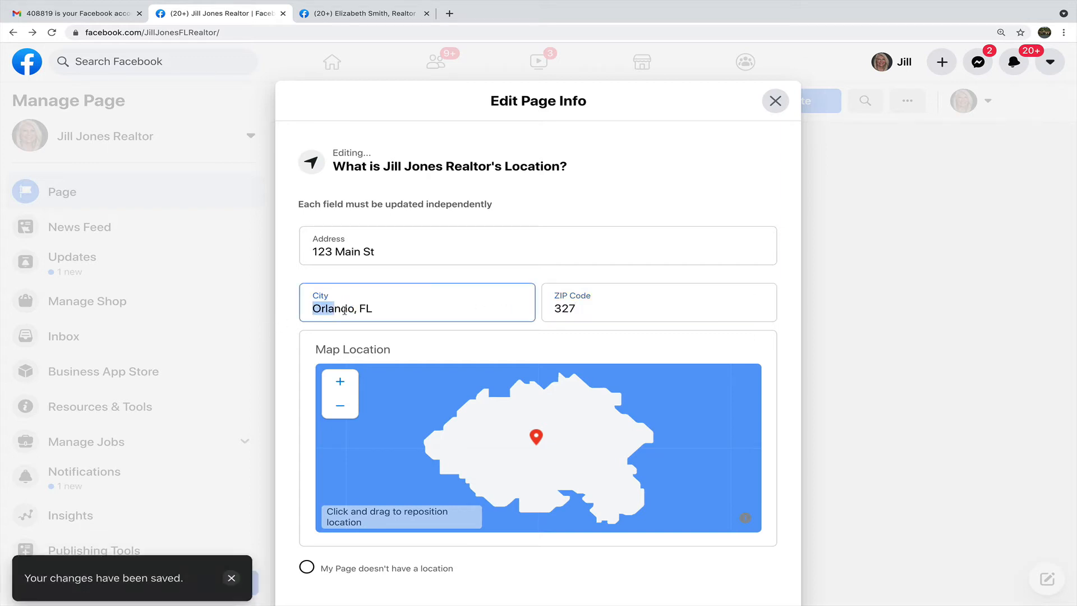
pyautogui.write('Maitlamd')
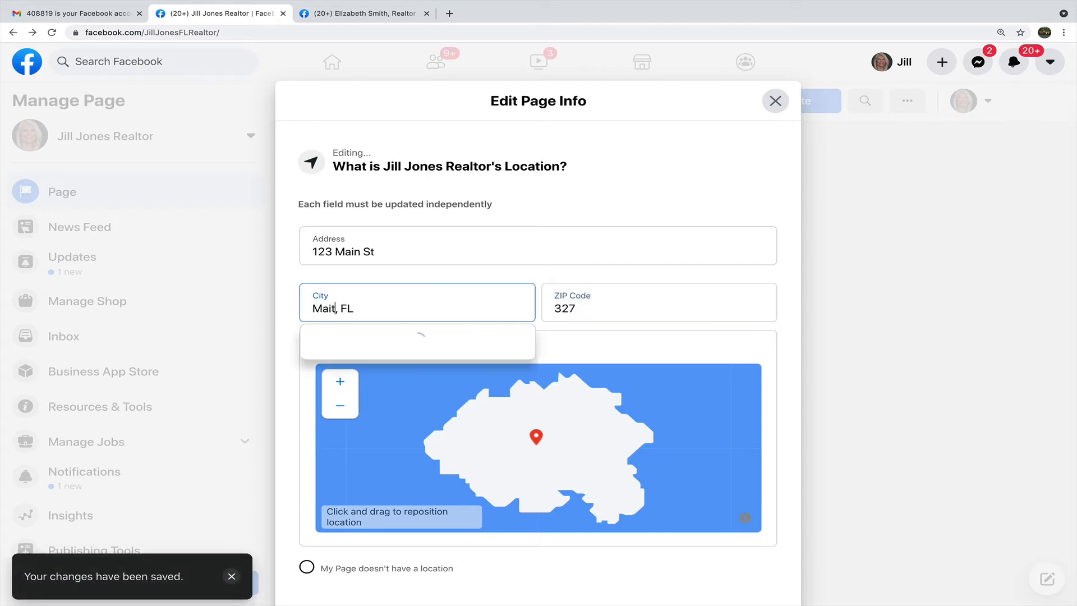
pyautogui.press('BackSpace')
pyautogui.press('BackSpace')
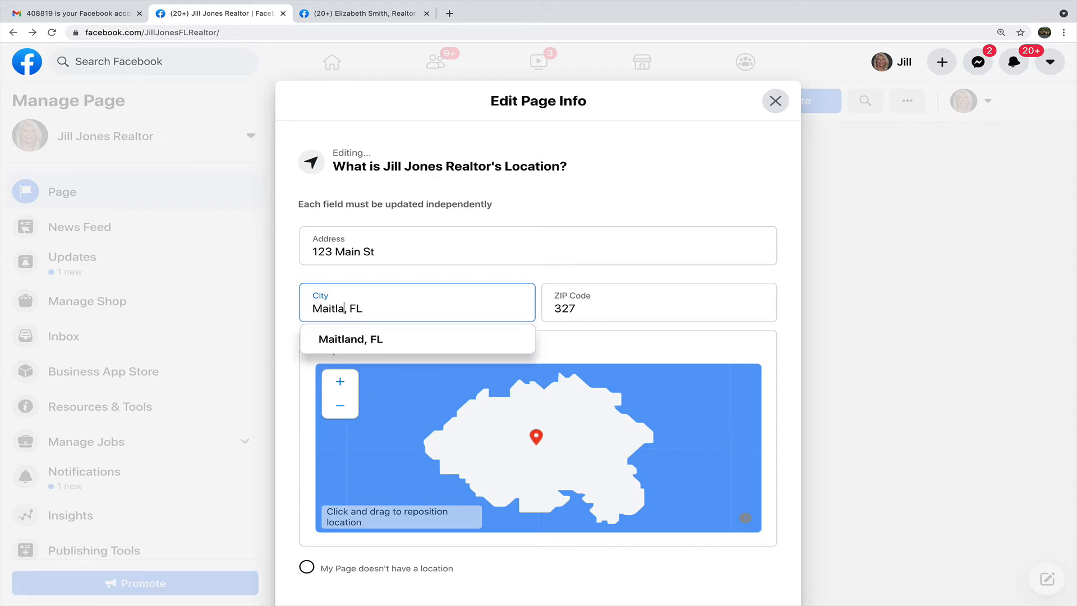
pyautogui.click(350, 339)
pyautogui.click(594, 308)
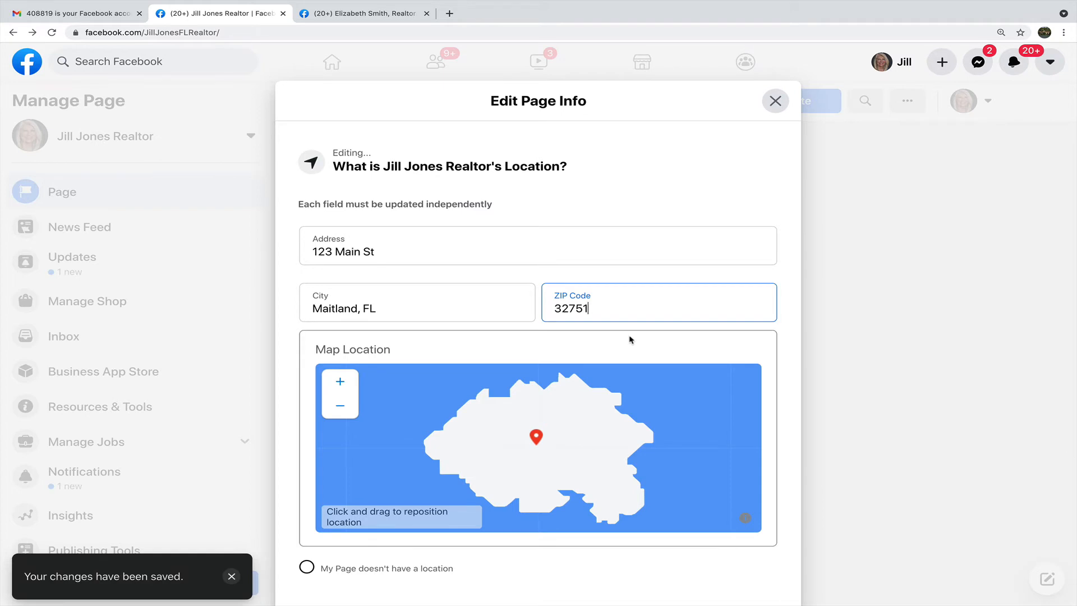
pyautogui.scroll(-2, 630, 334)
pyautogui.click(413, 539)
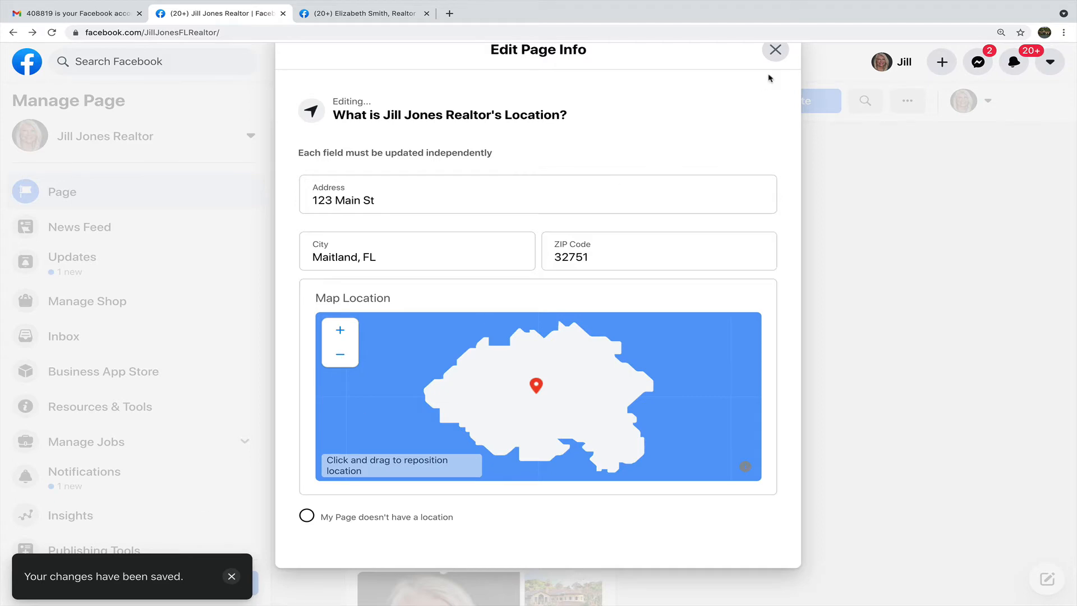
pyautogui.click(775, 50)
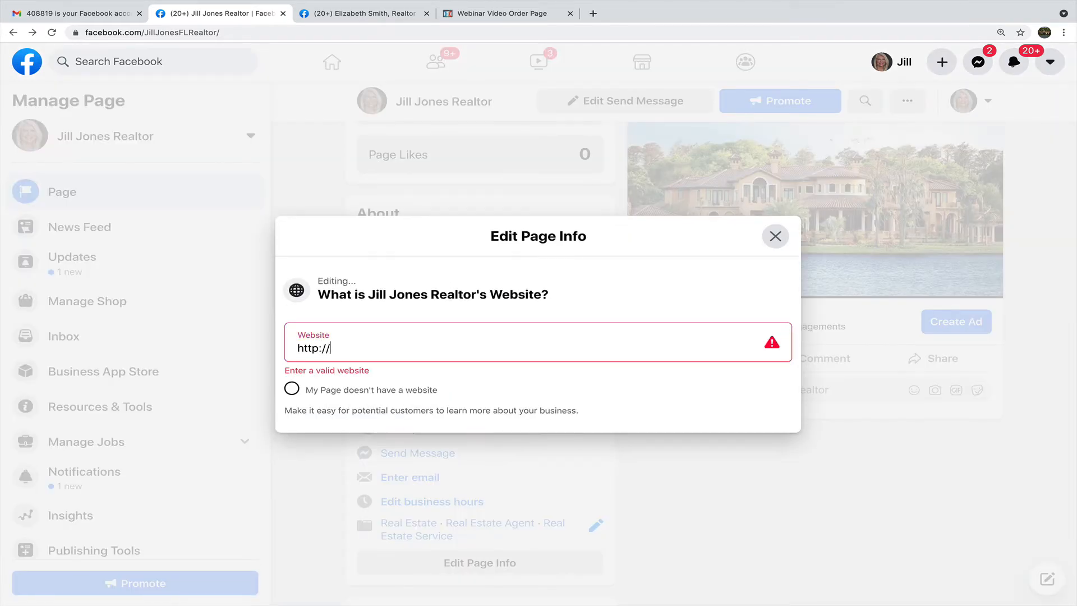
pyautogui.write('www')
pyautogui.write('.co')
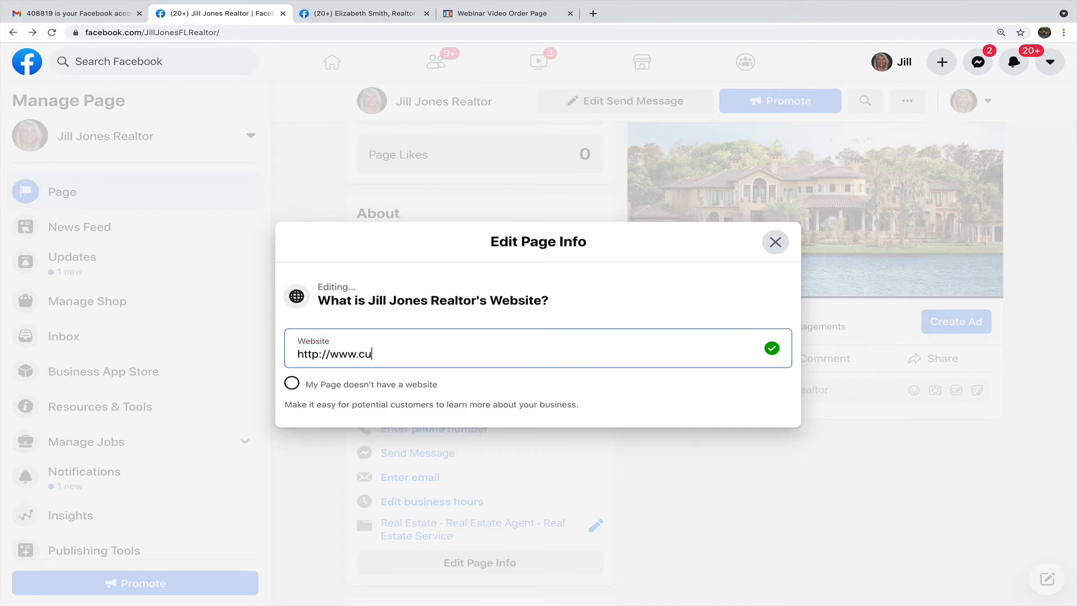
pyautogui.press('BackSpace')
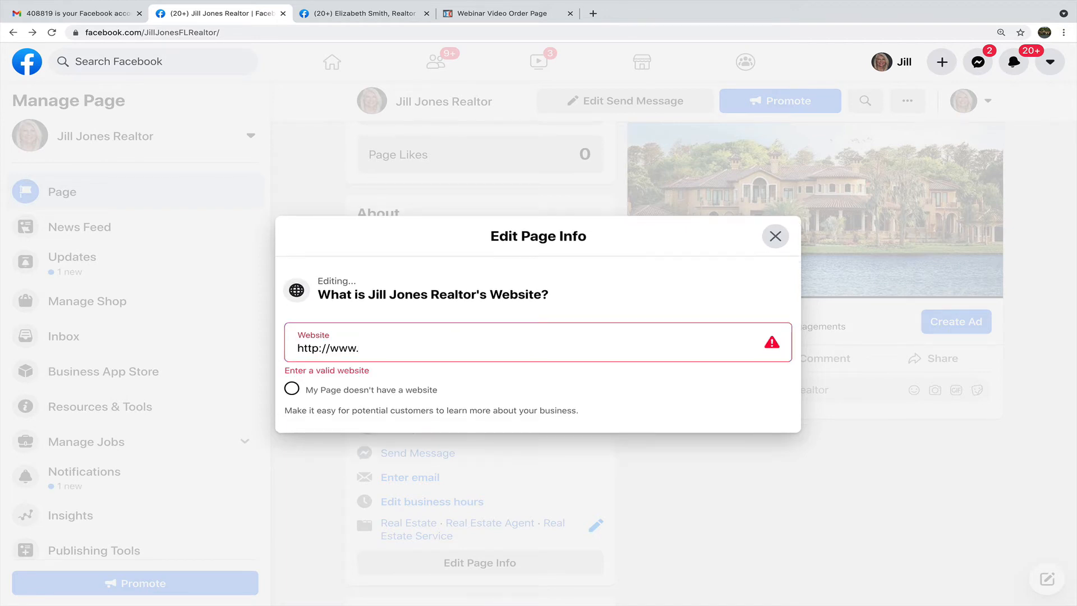
pyautogui.write('successa')
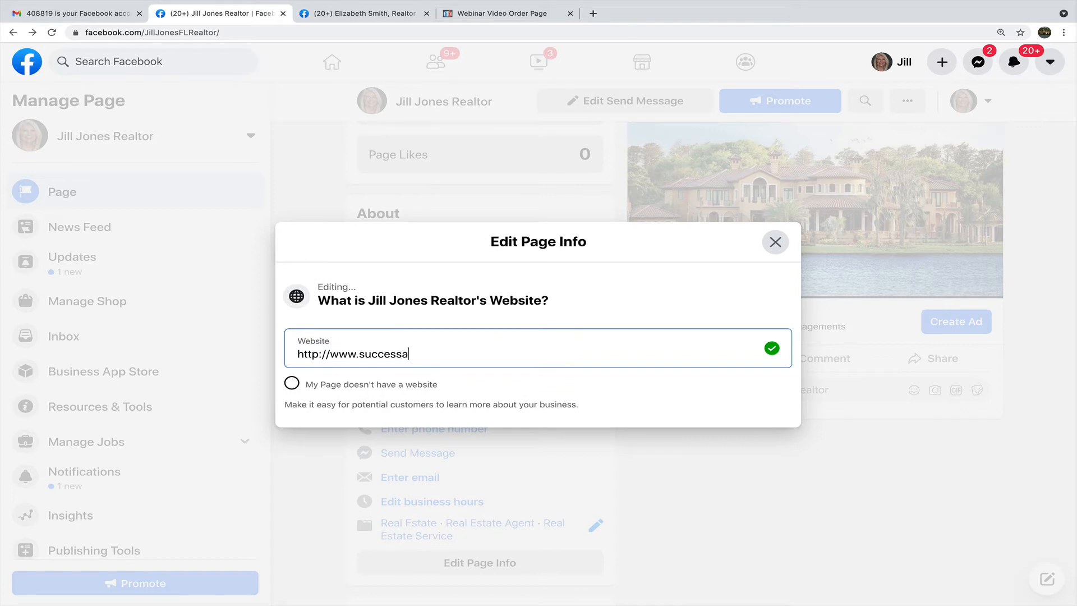
pyautogui.write('dvice.com')
pyautogui.click(776, 246)
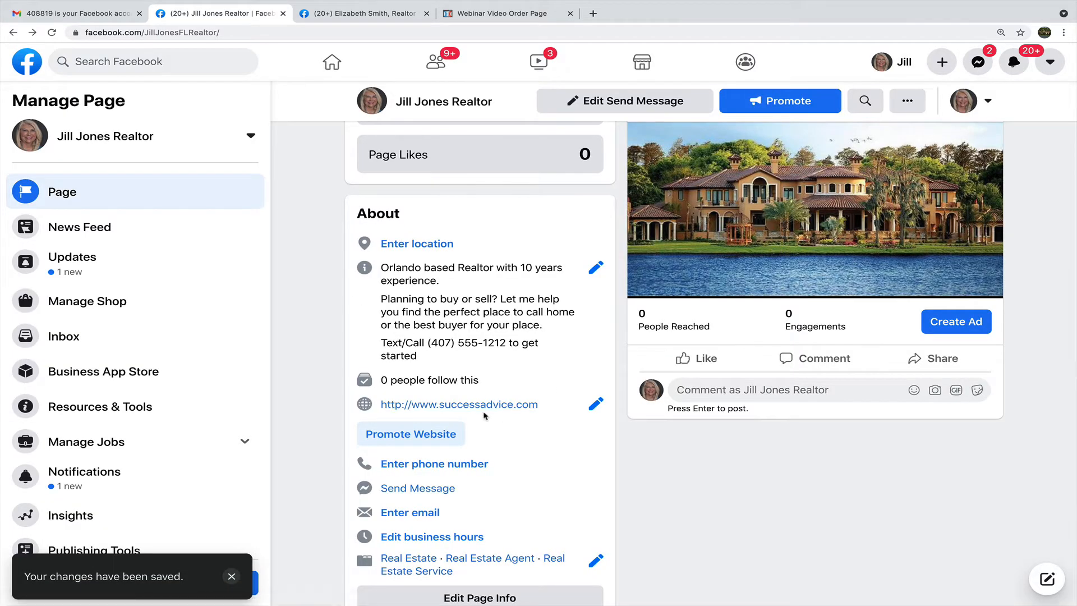
pyautogui.scroll(-1, 500, 408)
# Add the page's phone number with the United States country code and save it.
pyautogui.click(464, 424)
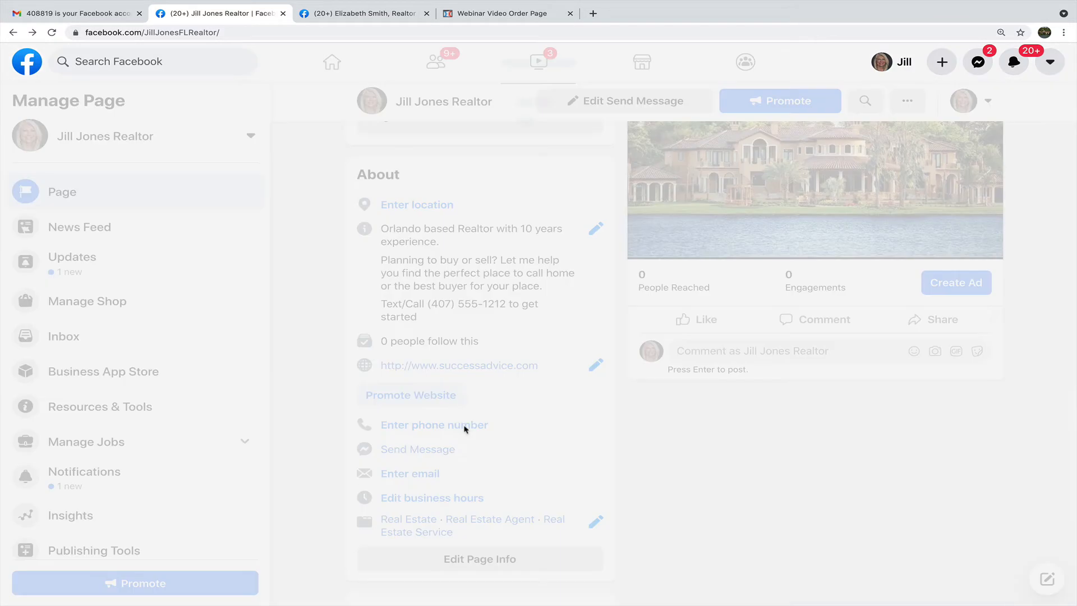
pyautogui.click(338, 364)
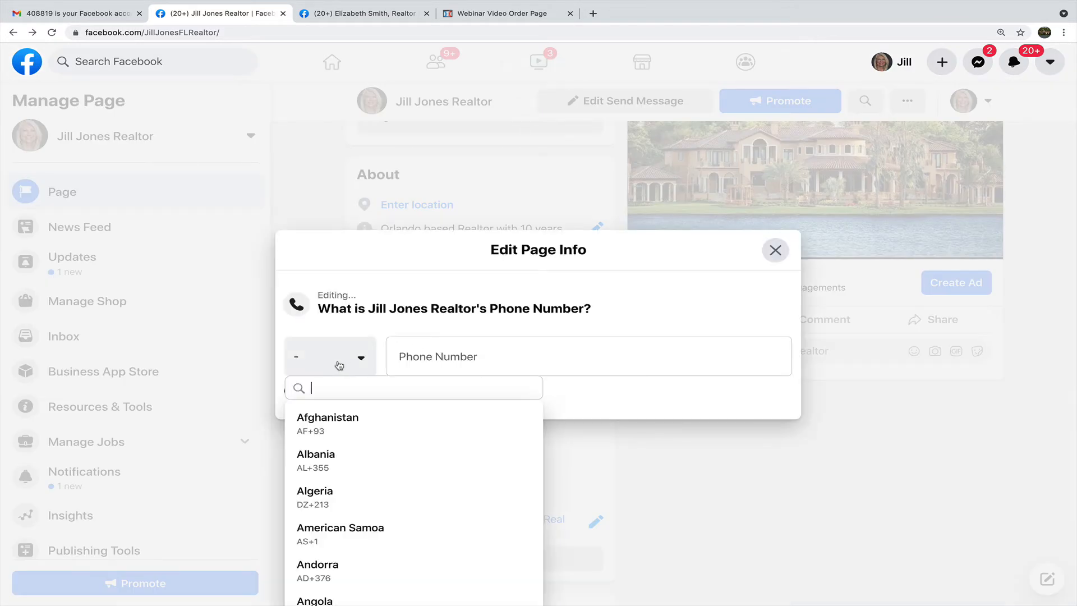
pyautogui.write('1')
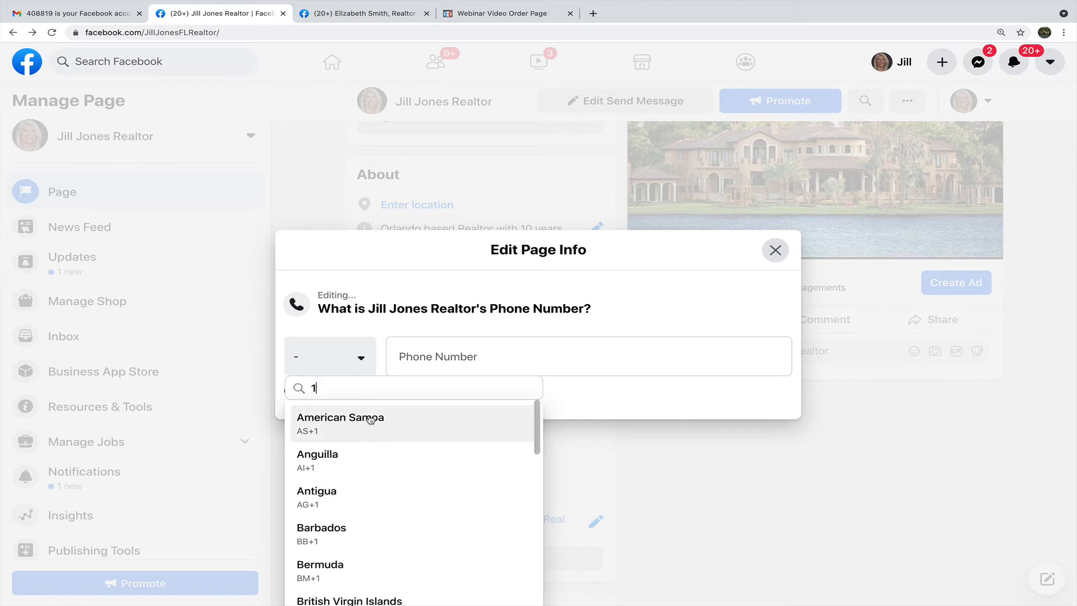
pyautogui.press('BackSpace')
pyautogui.scroll(-20, 372, 439)
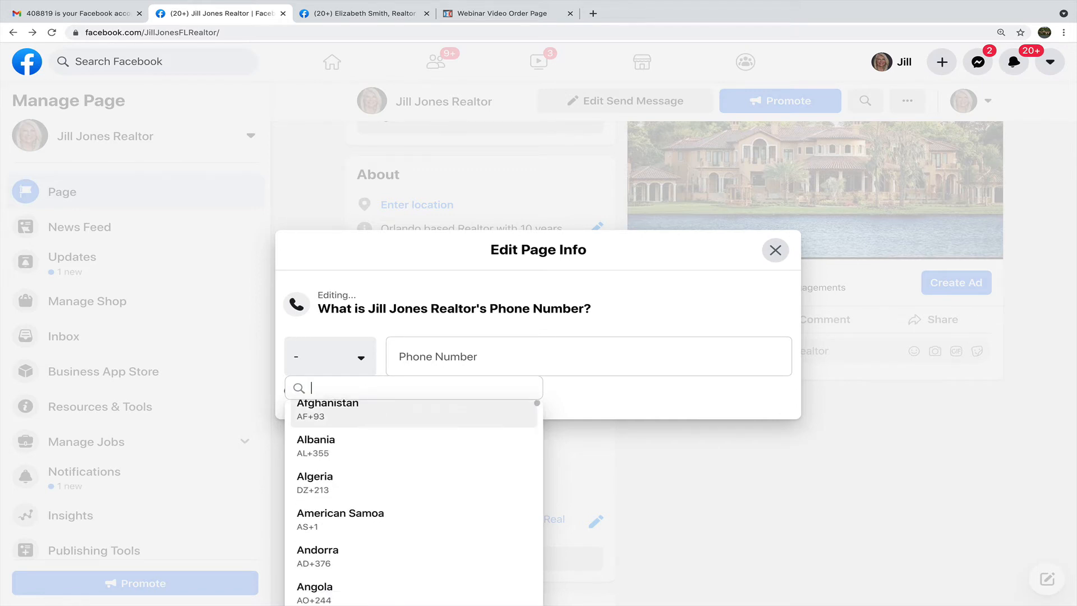
pyautogui.scroll(-20, 414, 502)
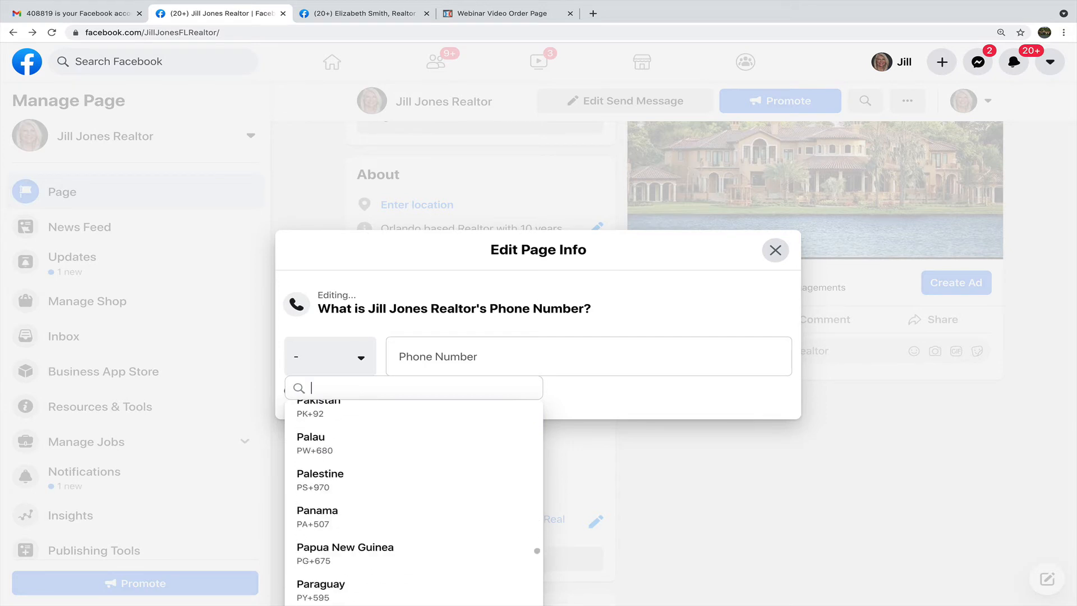
pyautogui.scroll(-10, 414, 502)
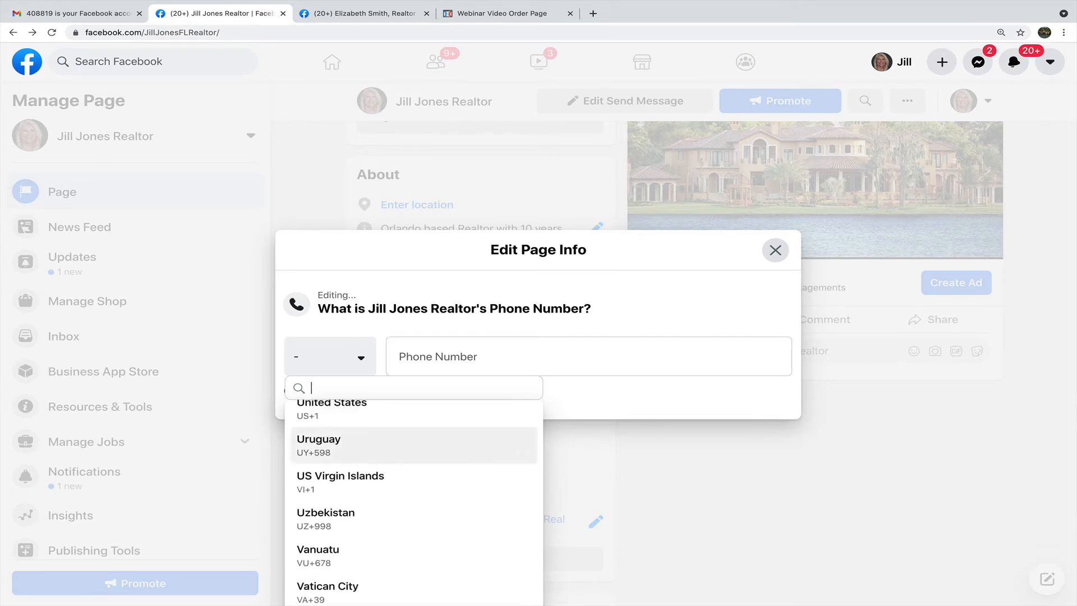
pyautogui.scroll(1, 414, 502)
pyautogui.click(364, 431)
pyautogui.click(448, 360)
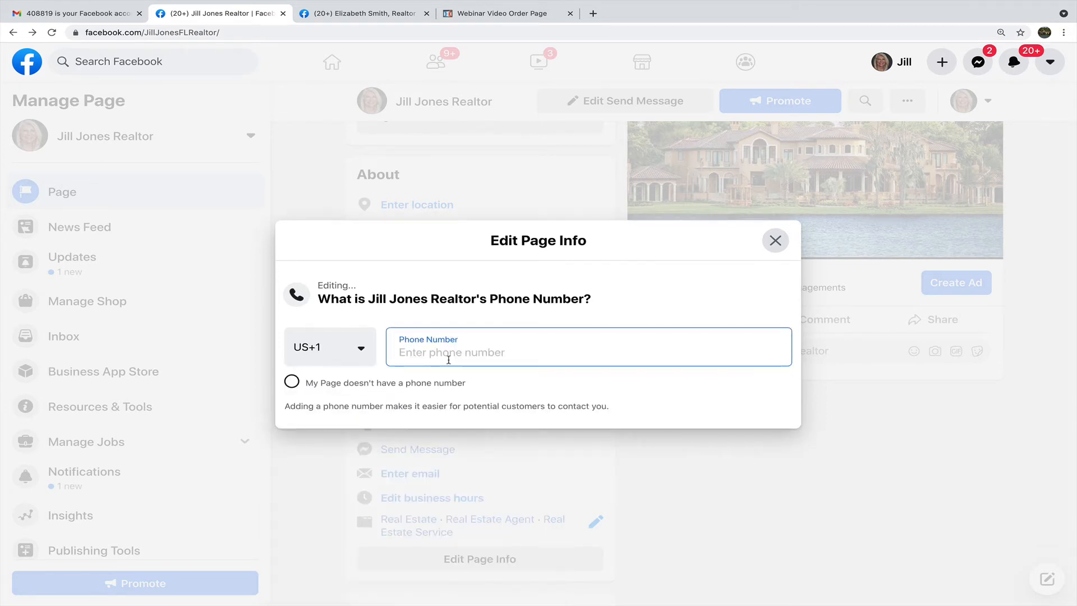
pyautogui.write('4075551212')
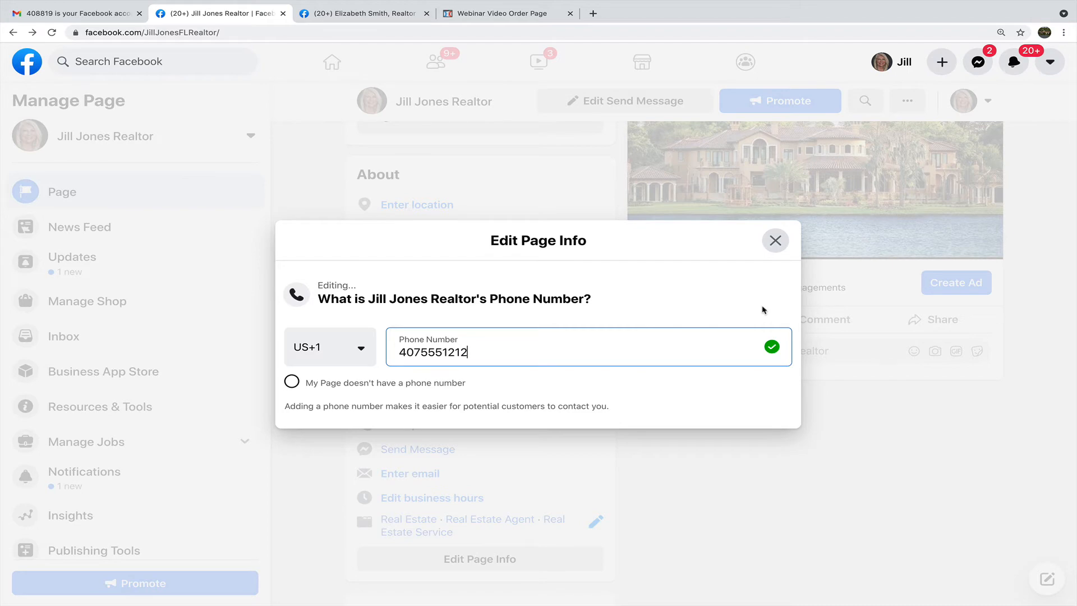
pyautogui.click(775, 240)
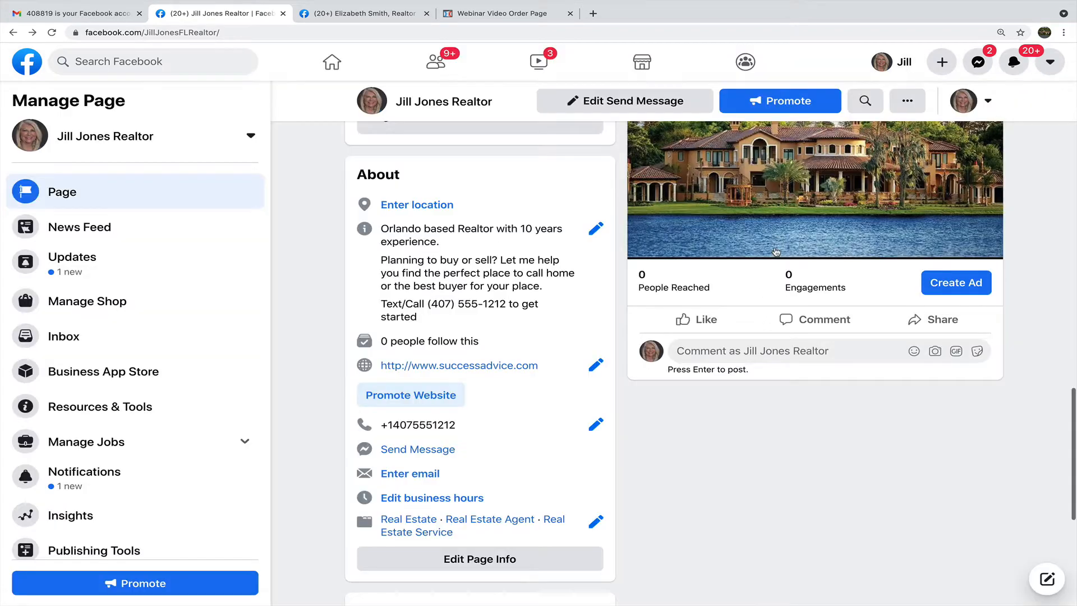
# Preview the Send Message chat twice, closing it each time, then bring up the email prompt.
pyautogui.click(422, 455)
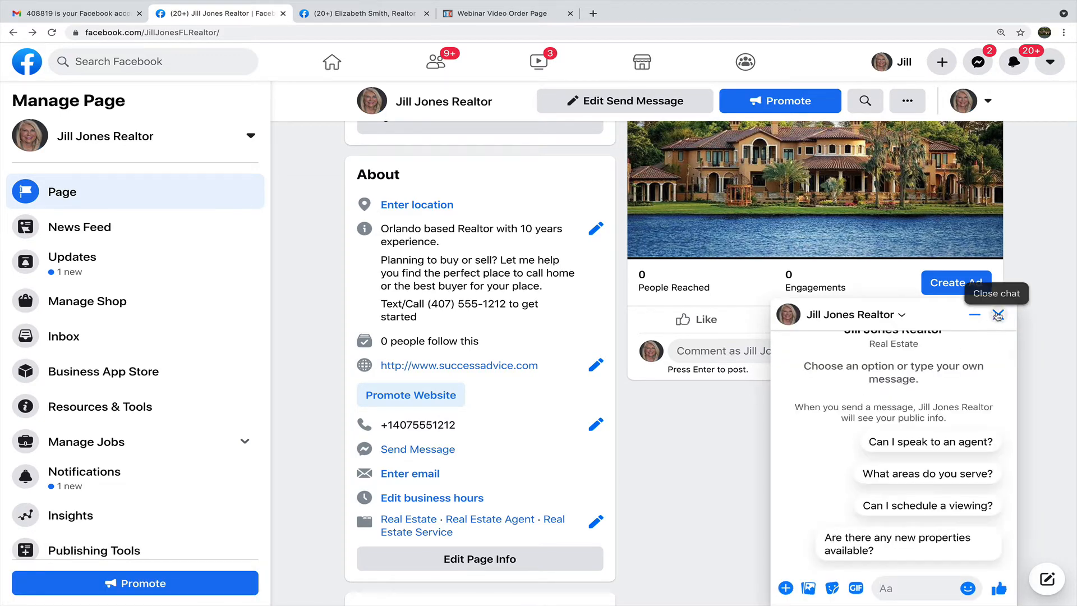
pyautogui.click(998, 316)
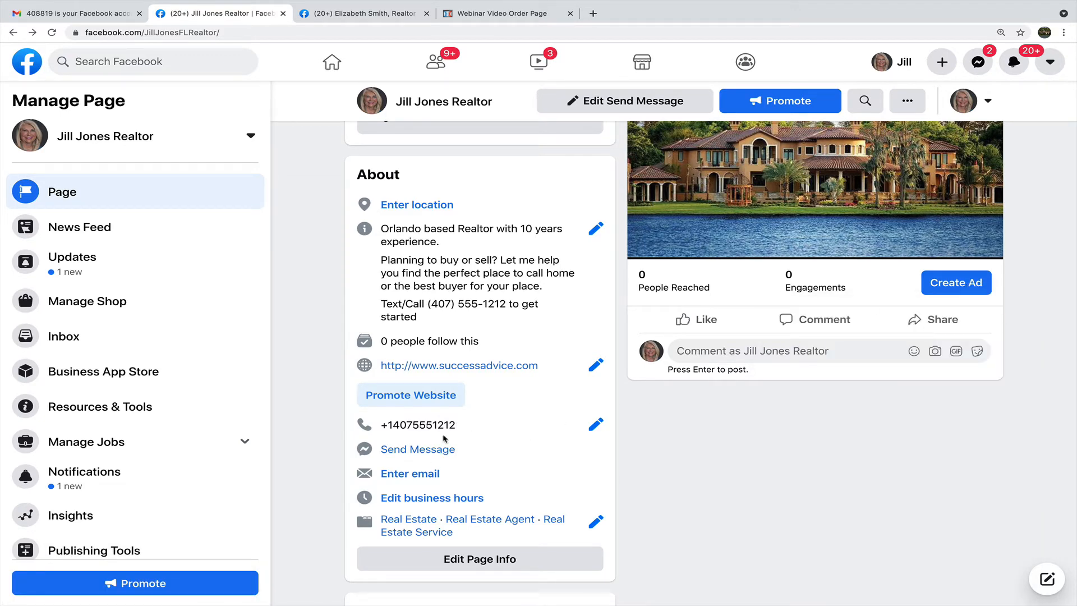
pyautogui.click(431, 451)
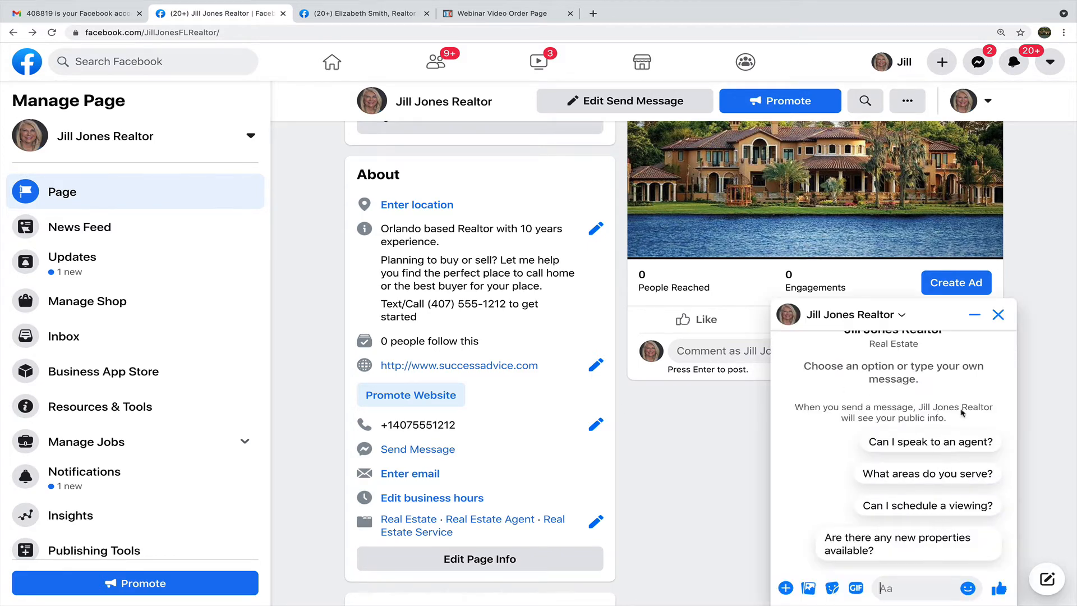
pyautogui.click(995, 314)
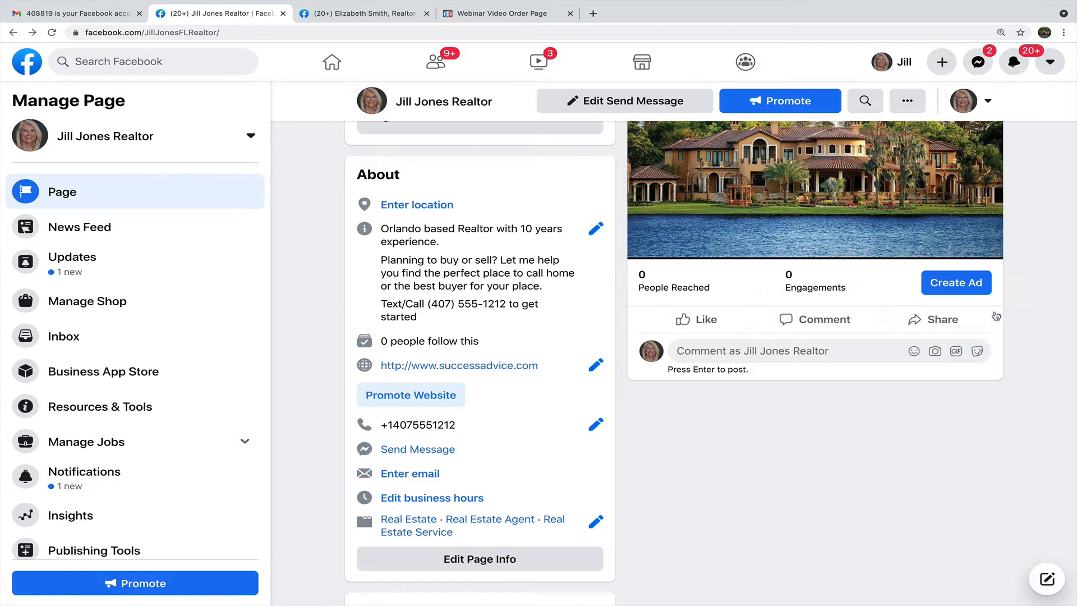
pyautogui.click(405, 475)
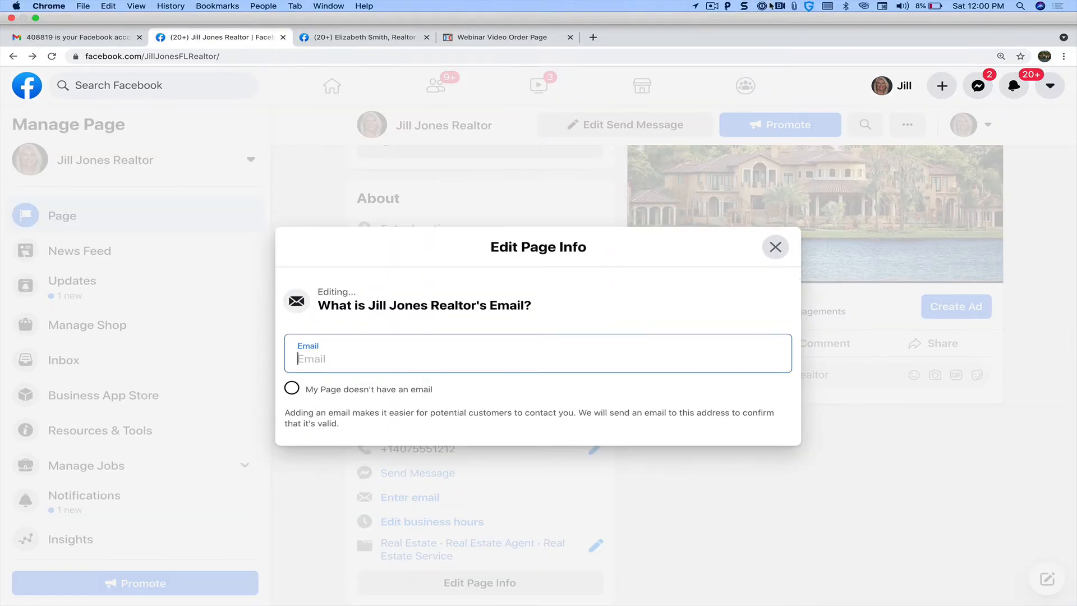
# Paste the business email from clipboard history into the Email field and save it.
pyautogui.click(798, 9)
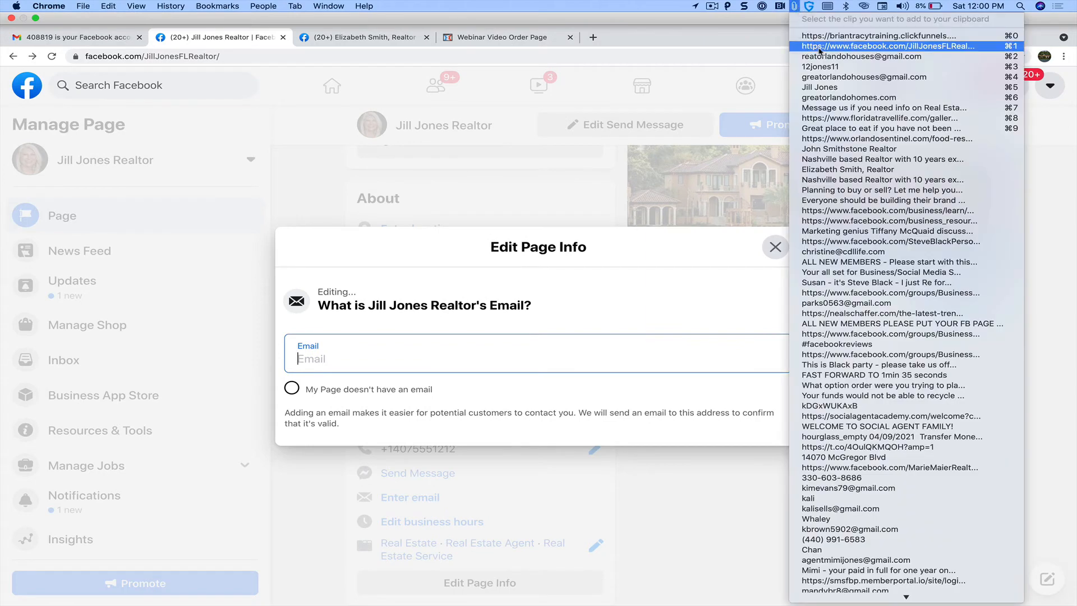
pyautogui.click(818, 77)
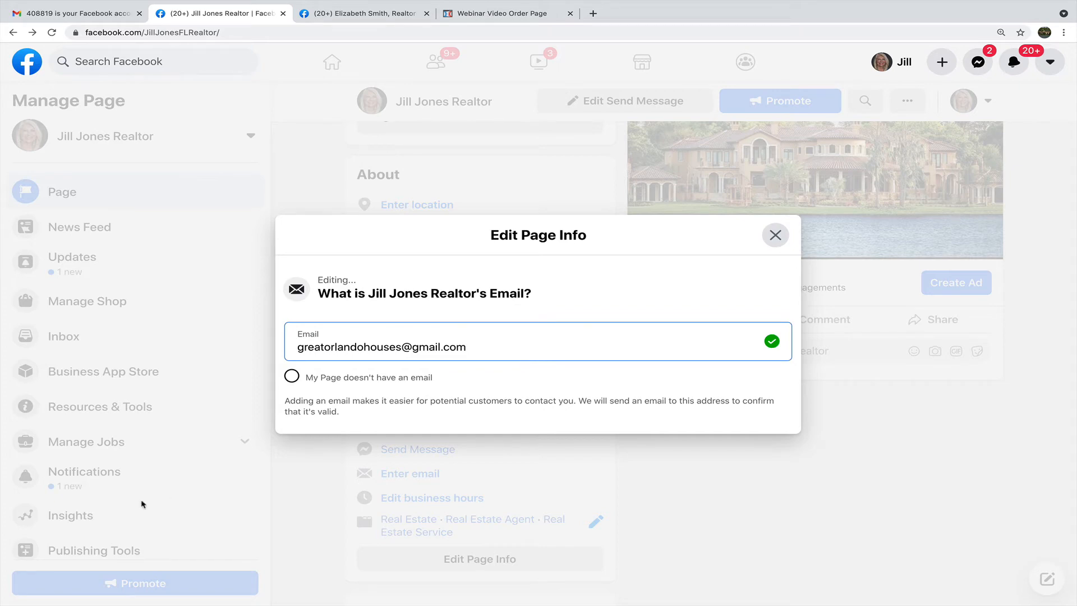
pyautogui.press('Return')
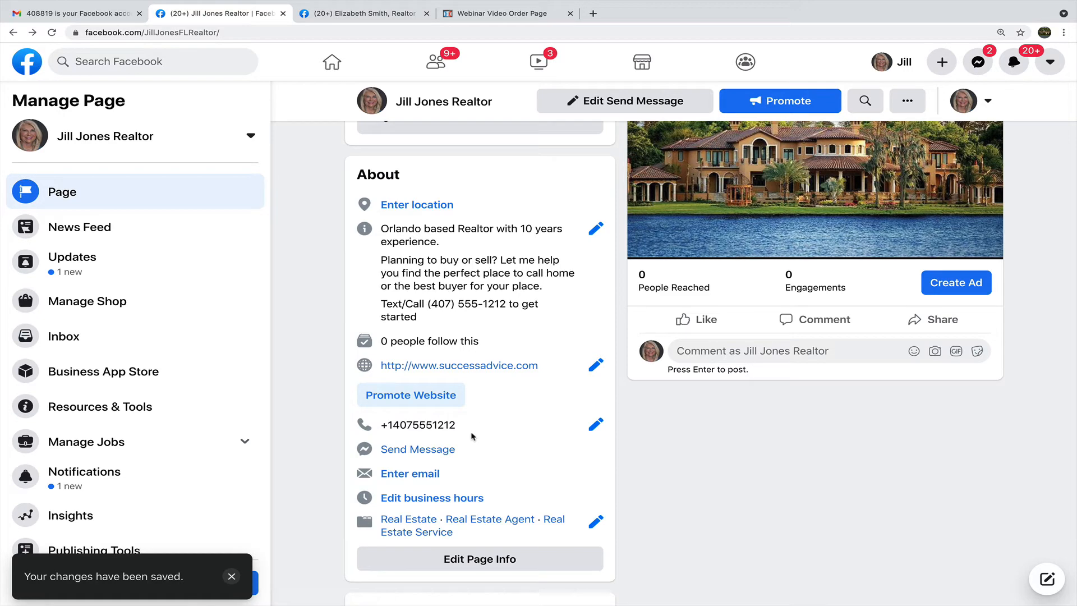
pyautogui.click(427, 480)
pyautogui.click(451, 349)
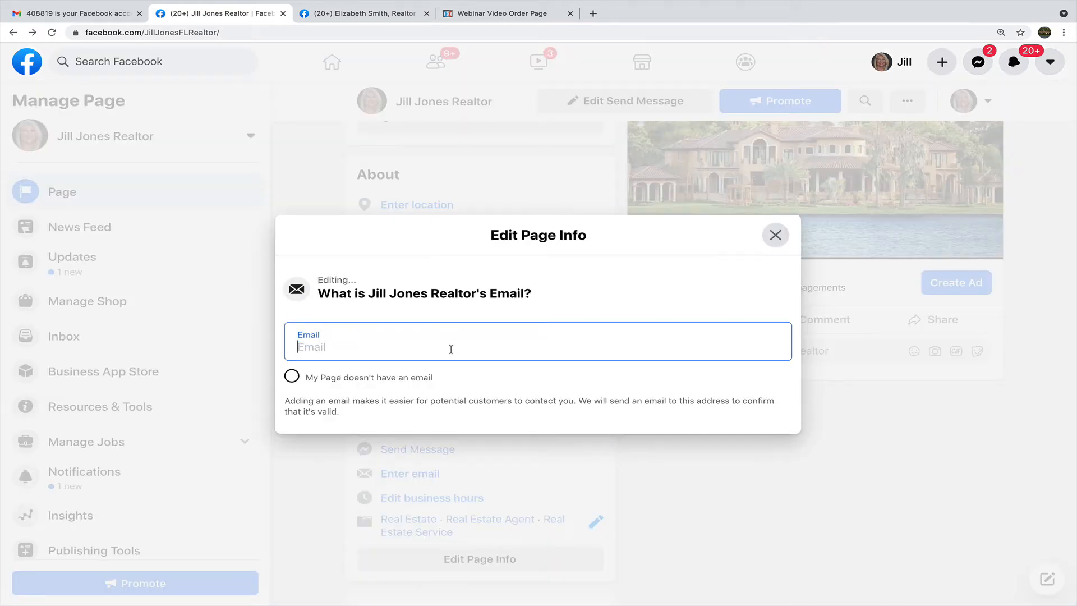
pyautogui.moveTo(820, 5)
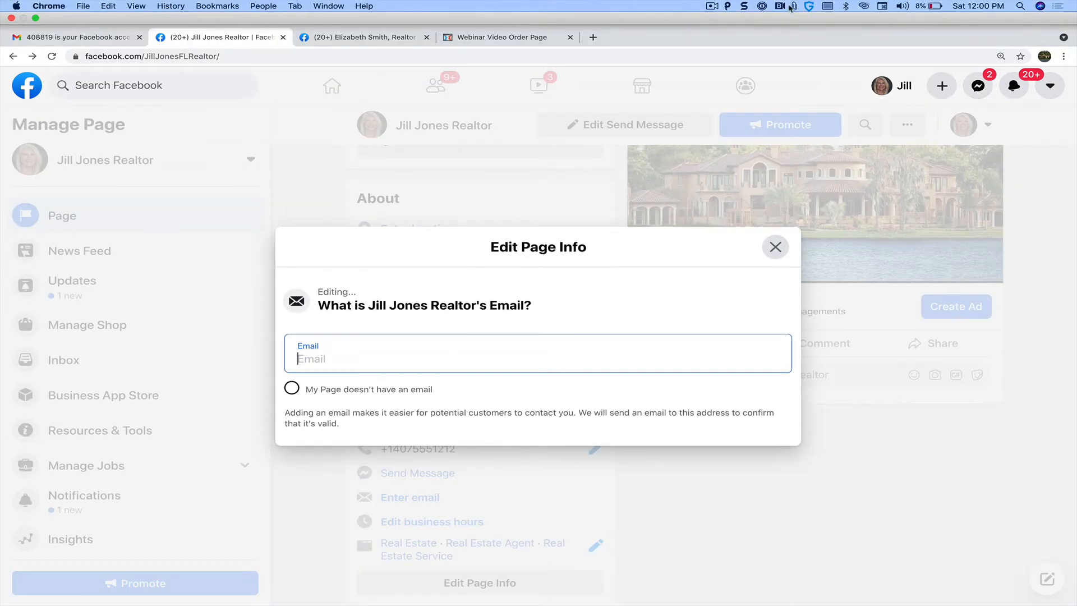
pyautogui.click(794, 7)
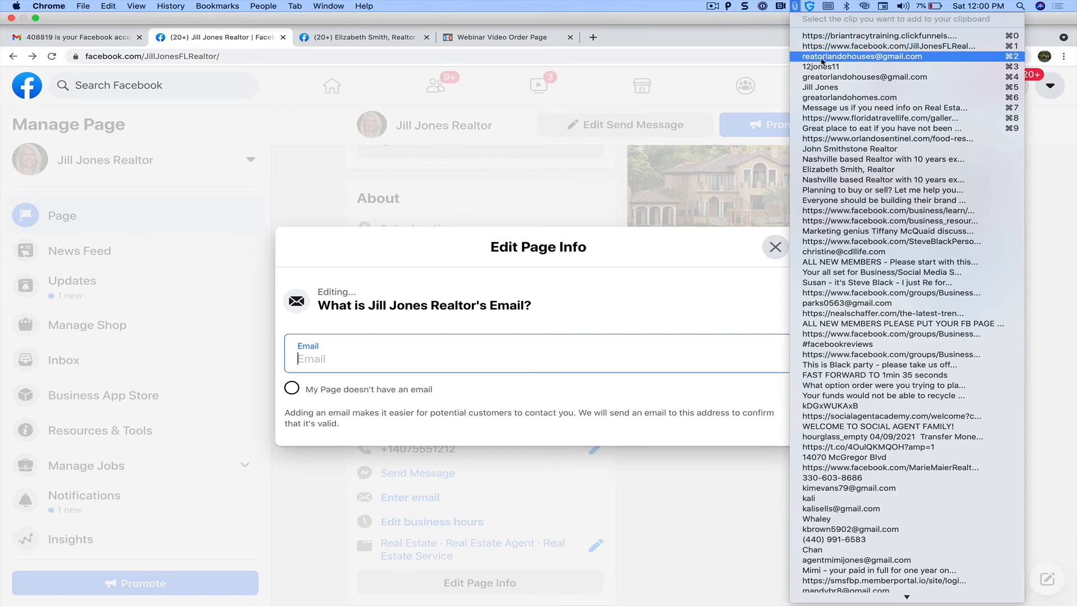
pyautogui.click(823, 76)
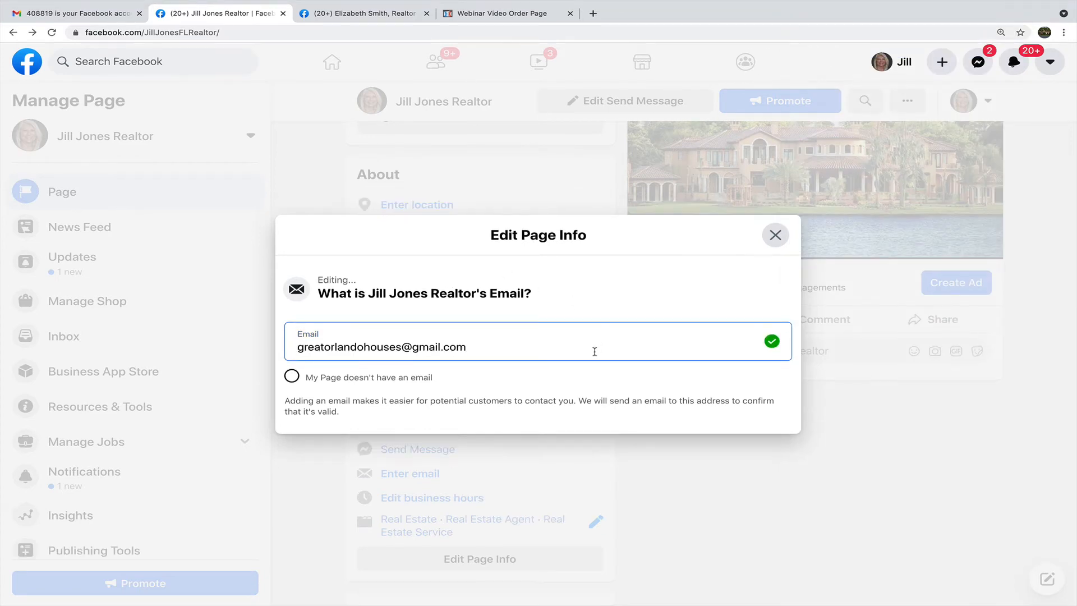
pyautogui.click(575, 381)
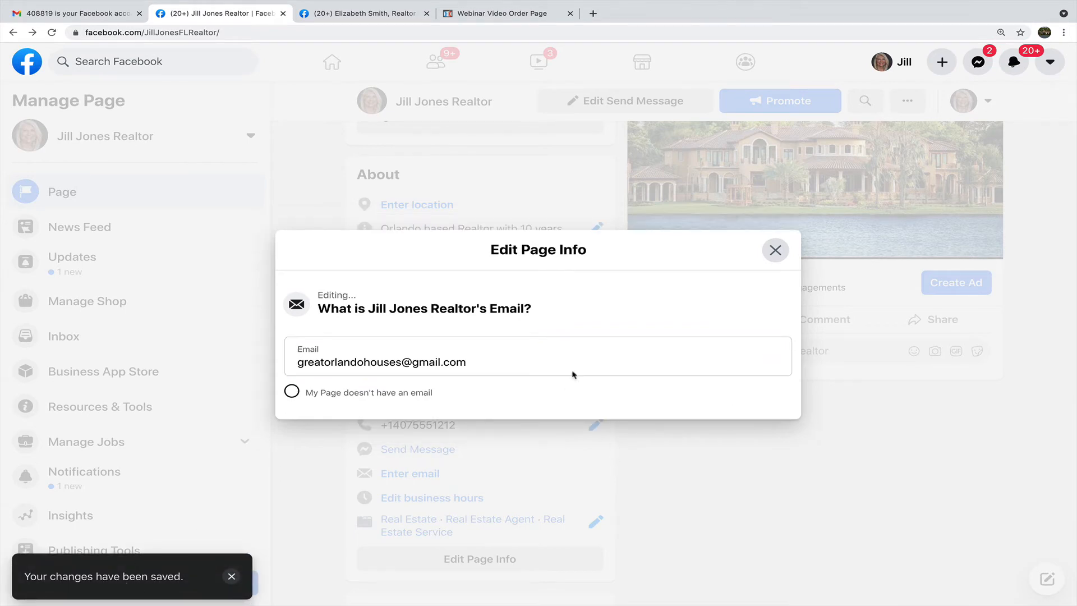
pyautogui.click(776, 251)
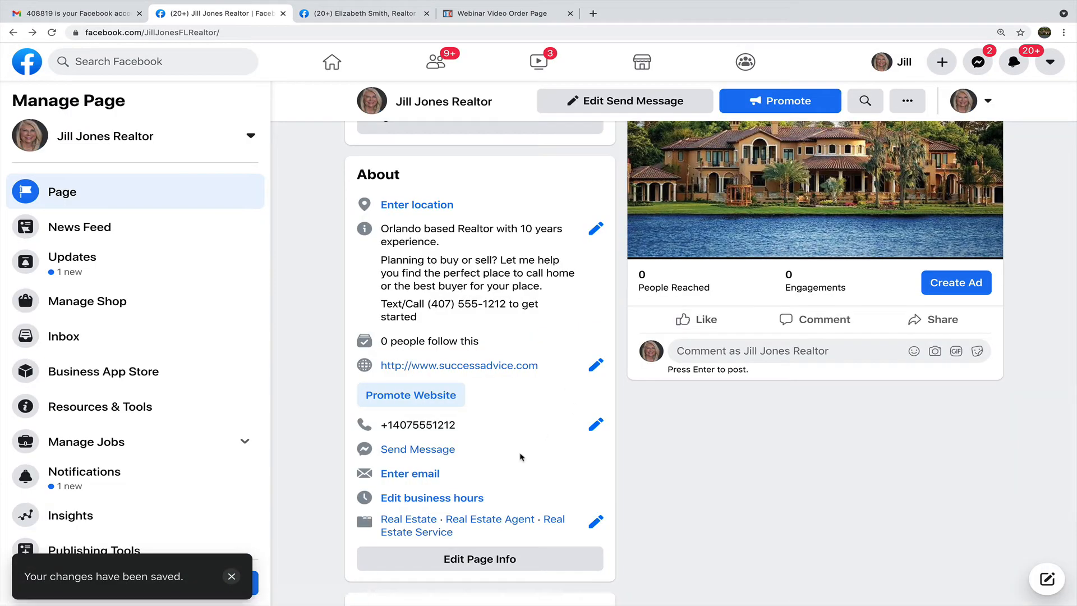
# Recheck the email entry, close the page info editor and reload the page.
pyautogui.click(438, 476)
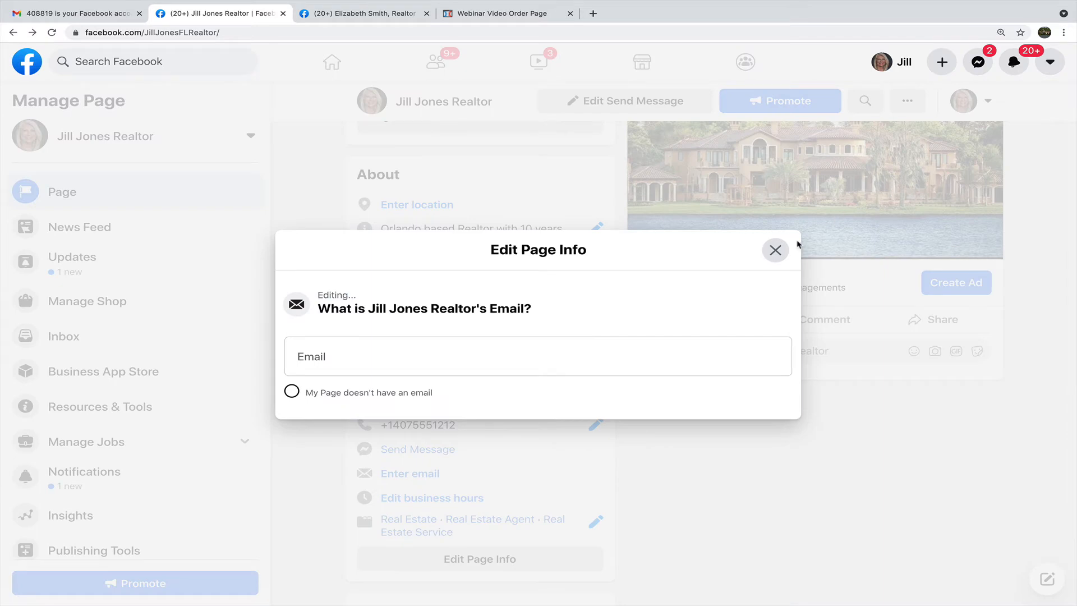
pyautogui.click(775, 250)
pyautogui.click(545, 34)
pyautogui.press('Return')
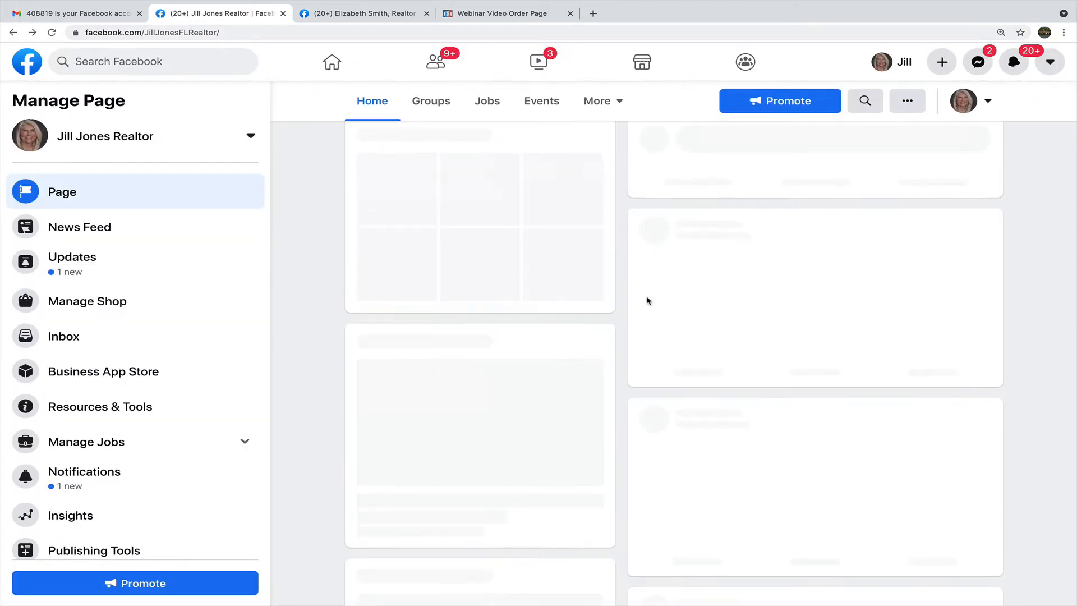
pyautogui.scroll(-6, 648, 302)
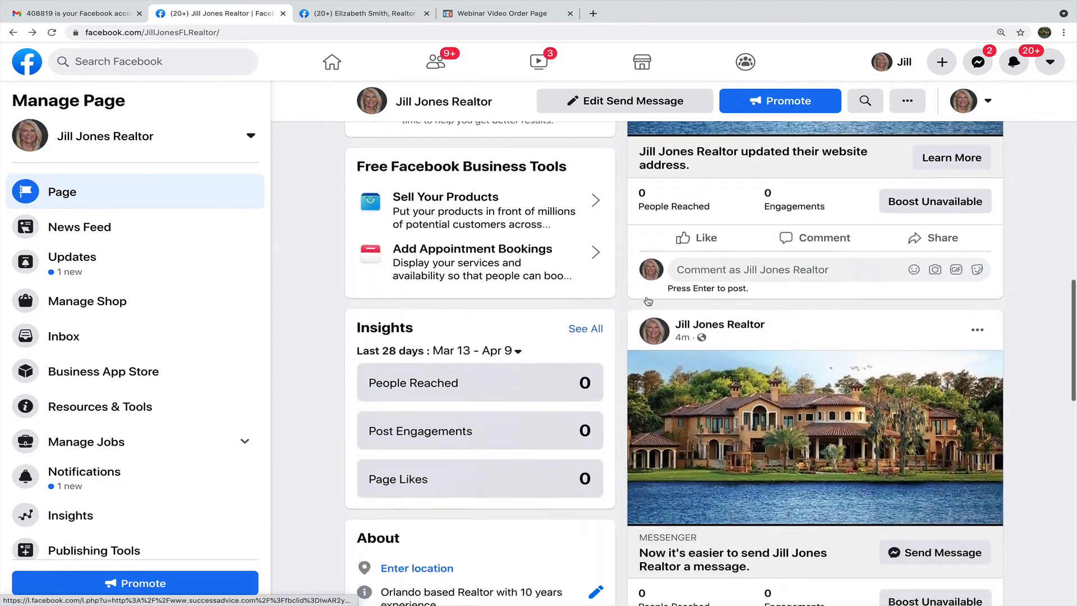
pyautogui.scroll(-7, 648, 301)
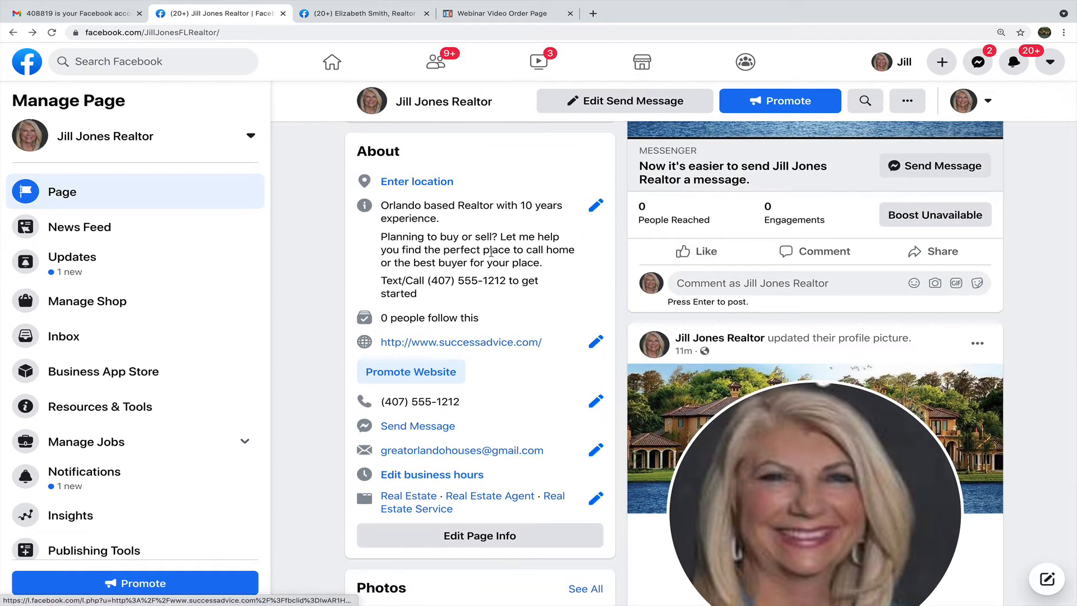
pyautogui.click(469, 477)
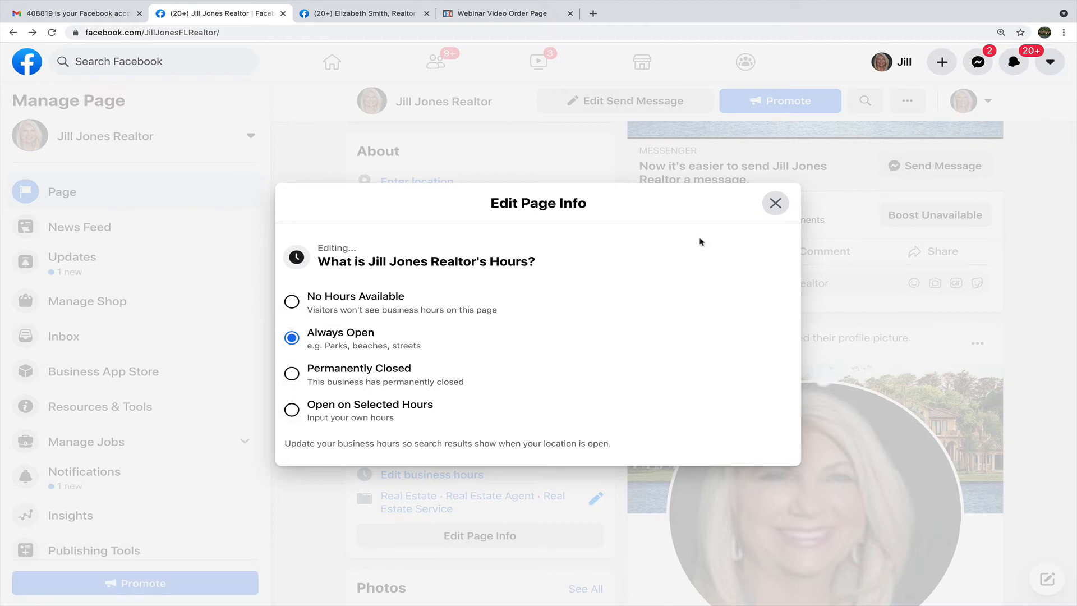
pyautogui.press('Escape')
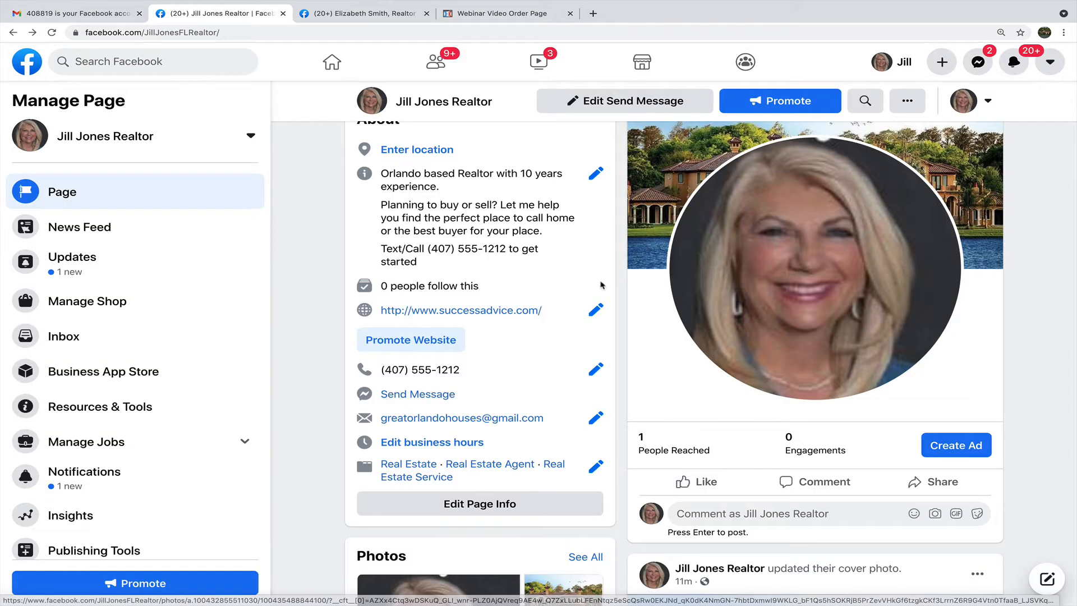
pyautogui.scroll(6, 600, 284)
pyautogui.scroll(10, 600, 285)
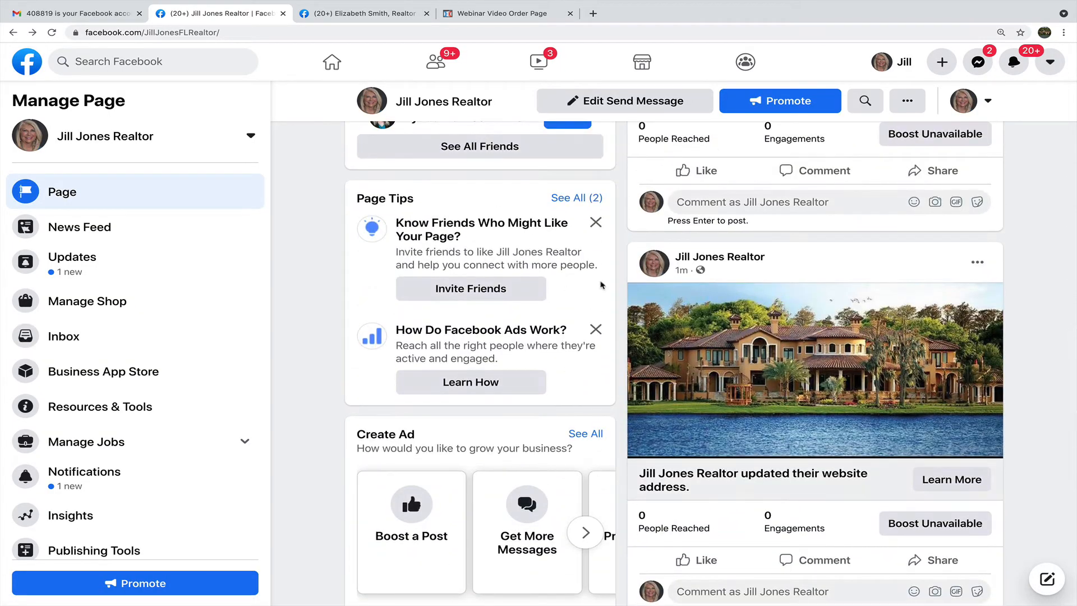
pyautogui.scroll(10, 600, 285)
pyautogui.scroll(5, 600, 286)
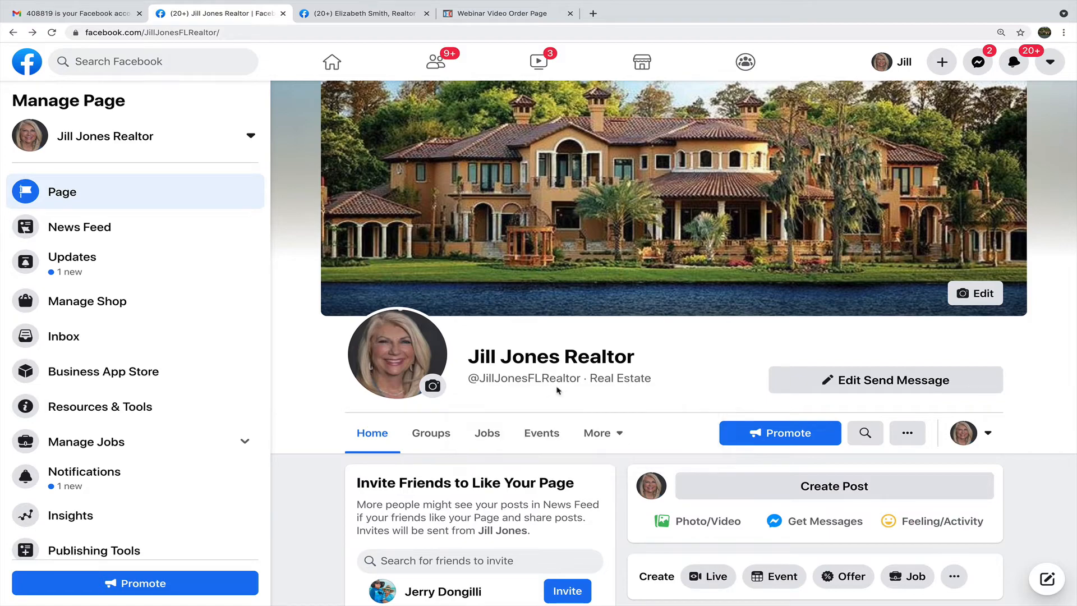
pyautogui.moveTo(502, 381)
pyautogui.scroll(-10, 685, 396)
pyautogui.scroll(-13, 685, 396)
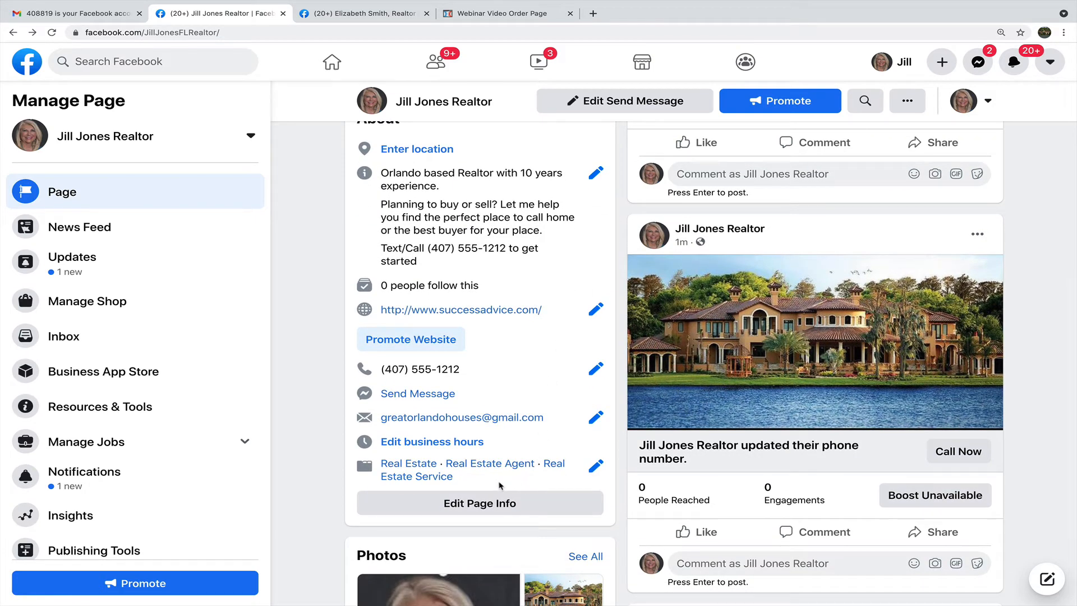
# Open the full Edit Page Info dialog and review its contact and location details.
pyautogui.click(491, 505)
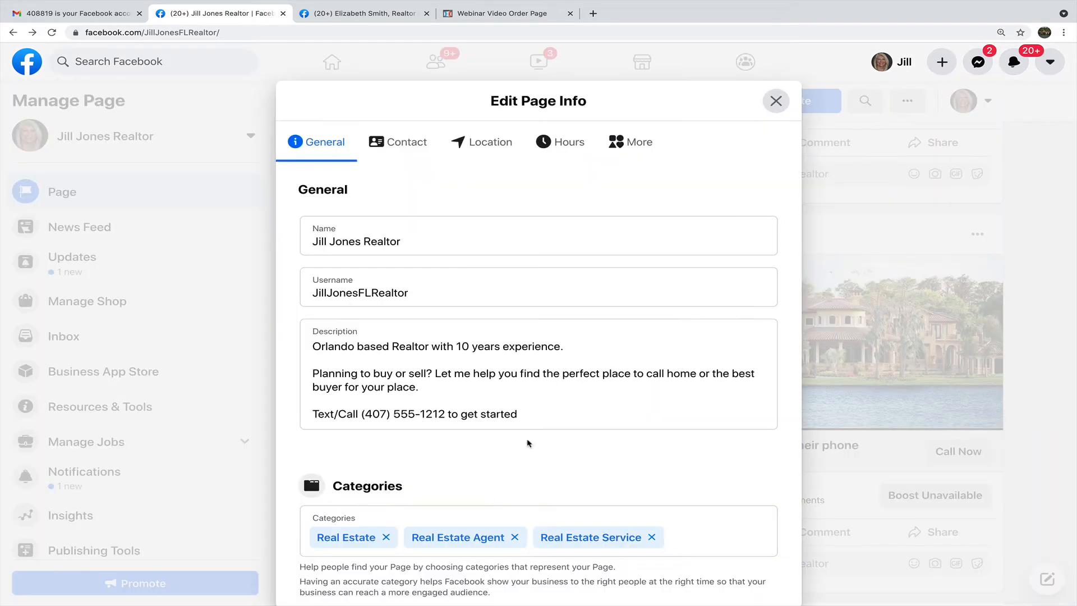
pyautogui.scroll(-1, 542, 418)
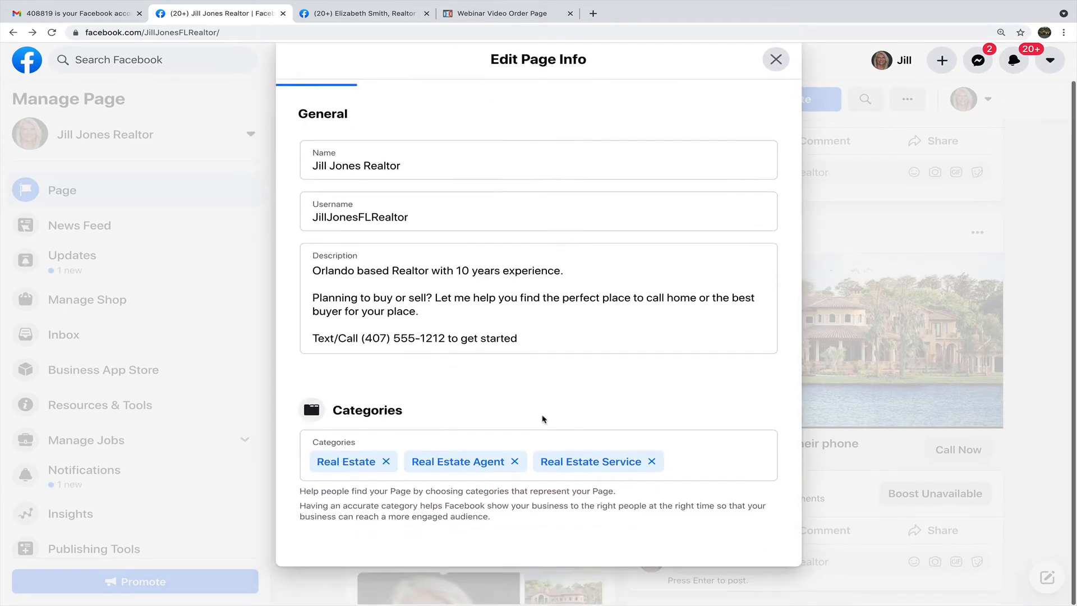
pyautogui.scroll(1, 540, 415)
pyautogui.click(405, 102)
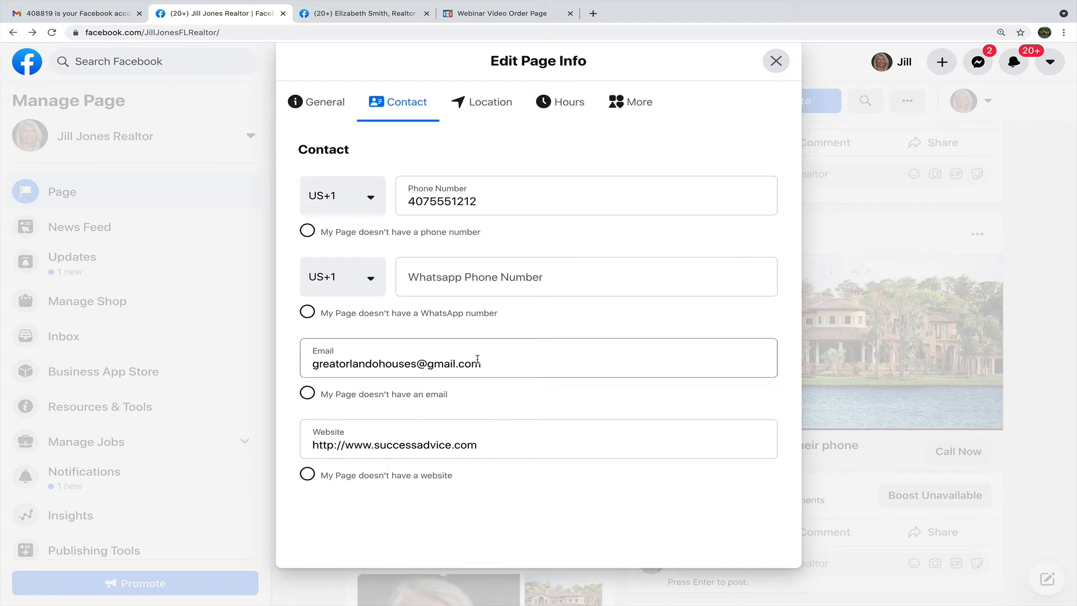
pyautogui.click(495, 104)
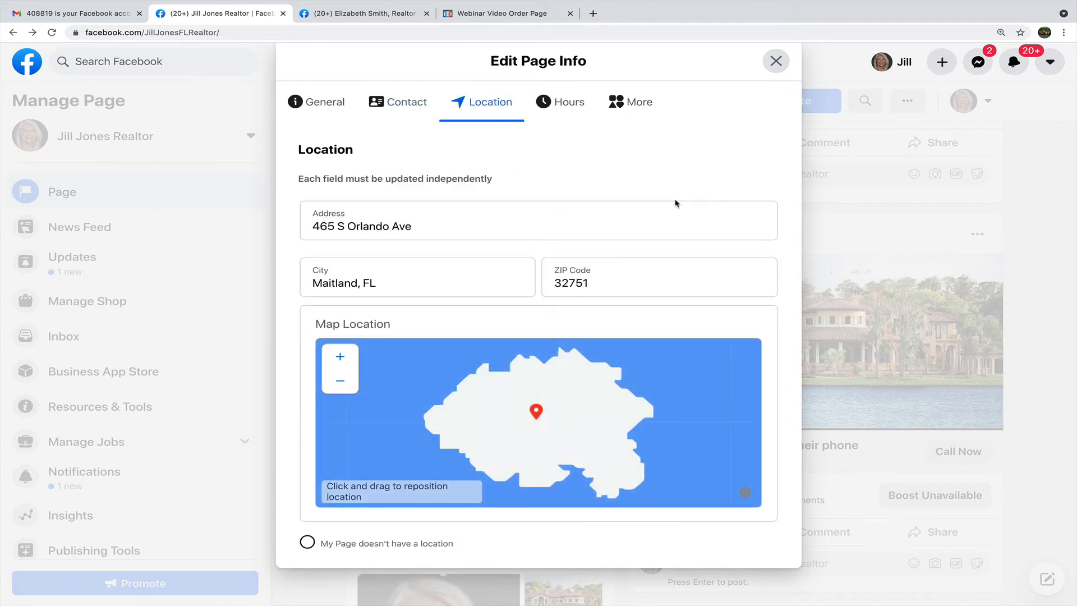
pyautogui.scroll(-3, 675, 203)
pyautogui.scroll(2, 674, 336)
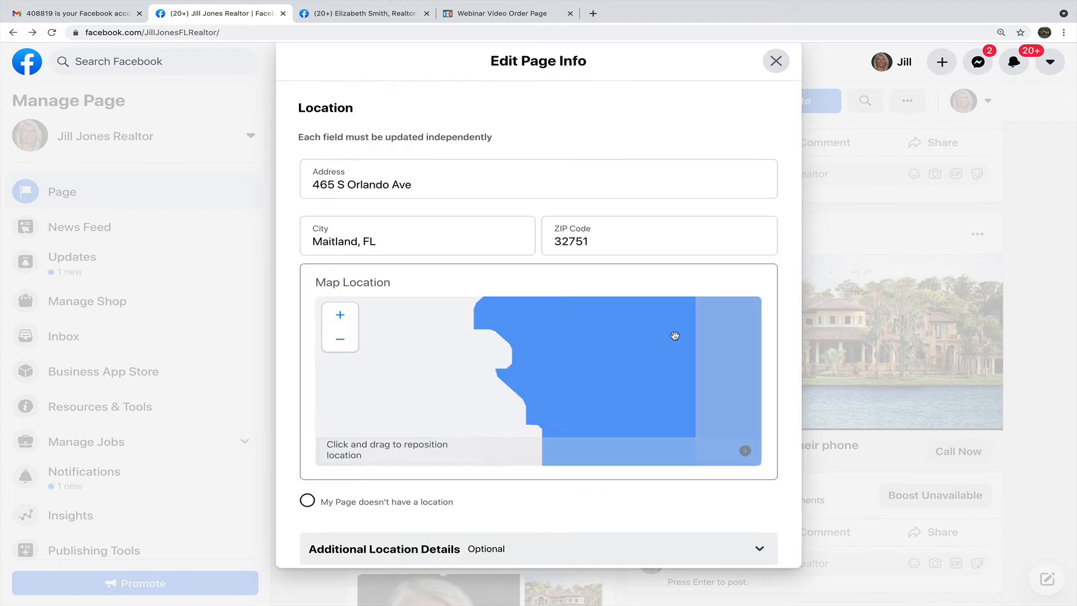
pyautogui.scroll(2, 763, 105)
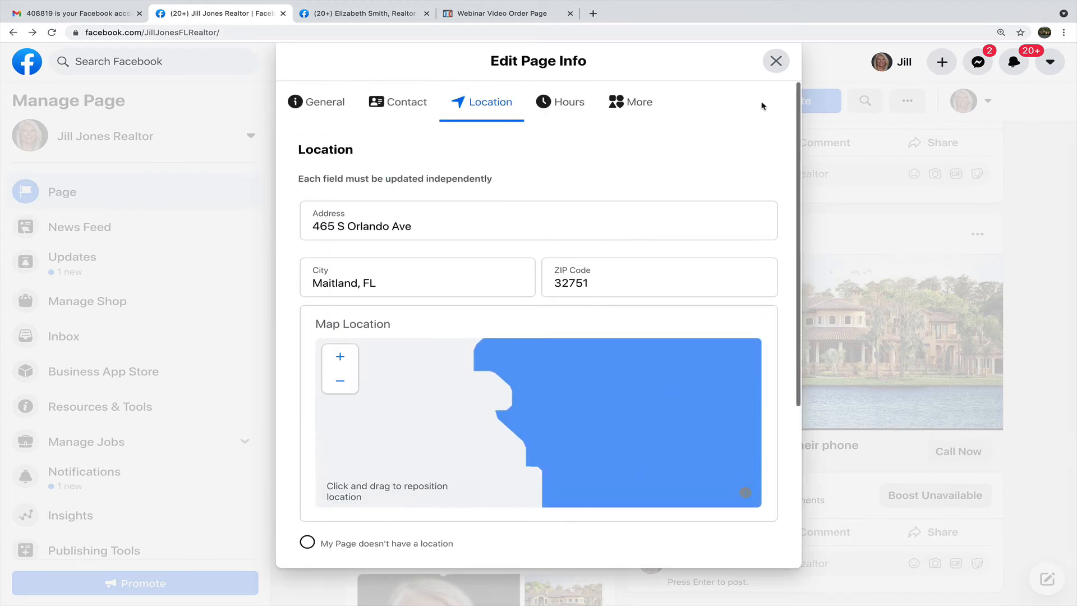
# Review the business hours and More sections, then close the page info editor.
pyautogui.click(569, 107)
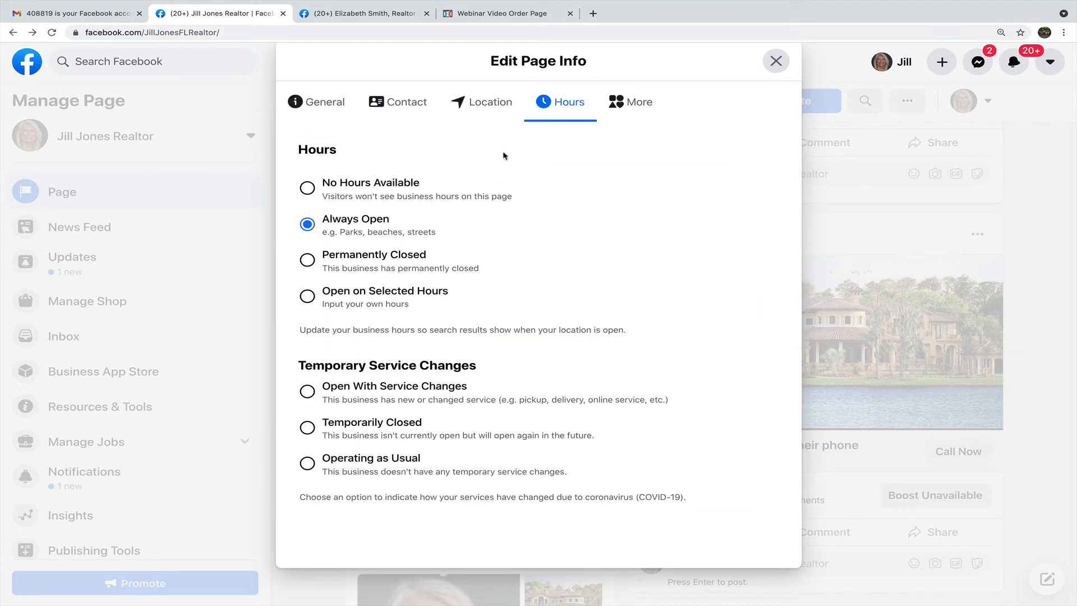
pyautogui.click(640, 109)
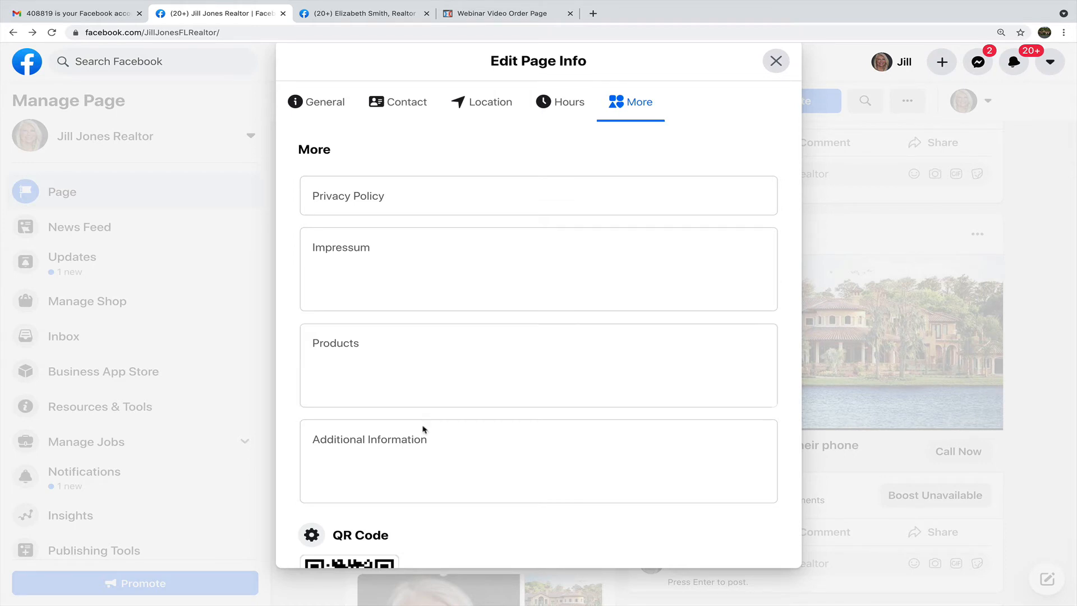
pyautogui.scroll(-7, 423, 429)
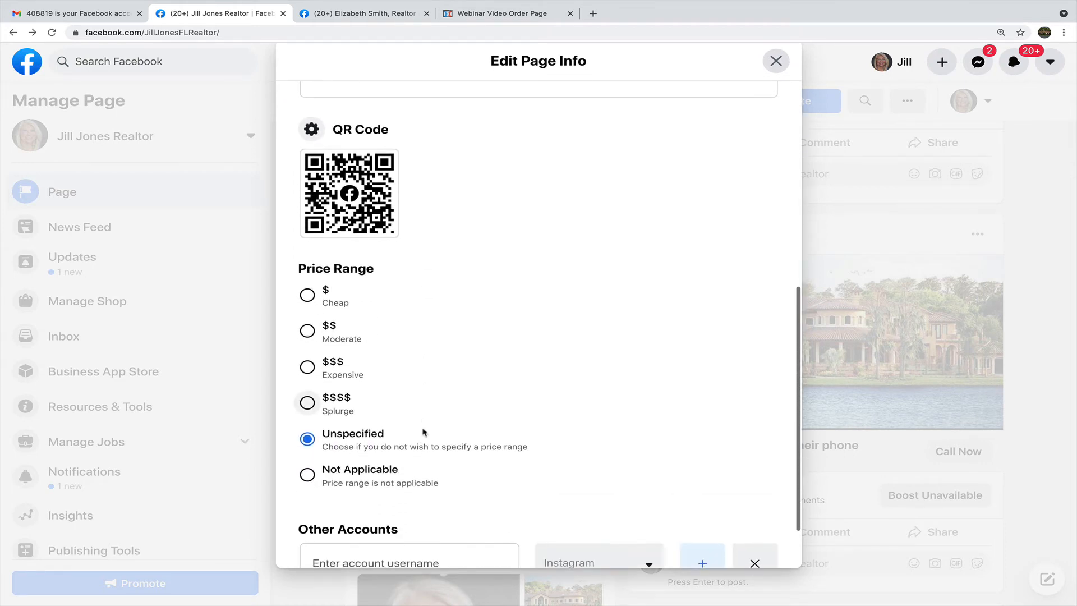
pyautogui.scroll(-1, 415, 392)
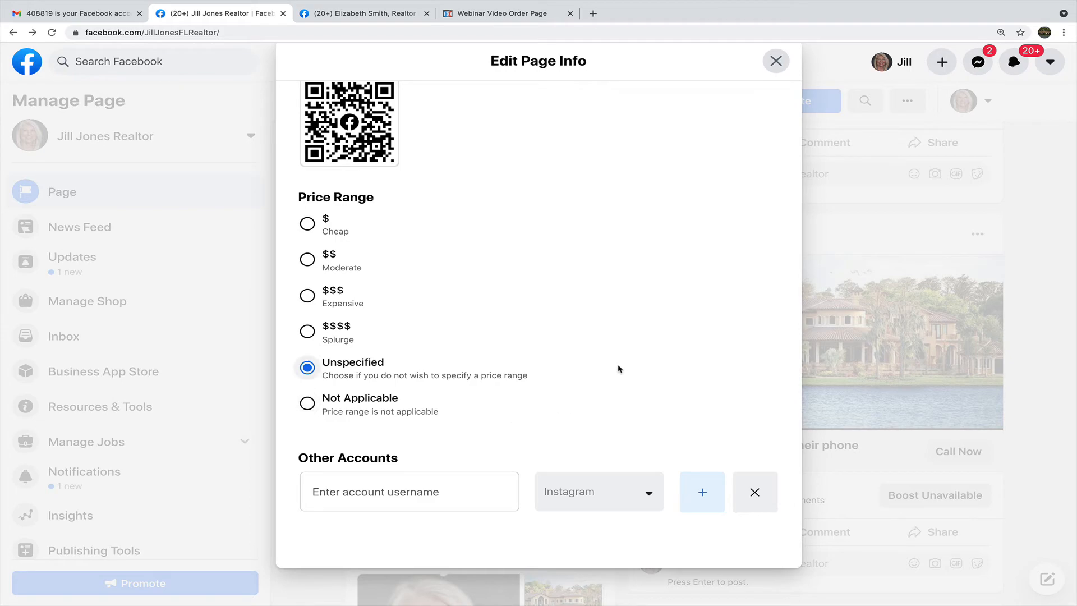
pyautogui.scroll(10, 618, 366)
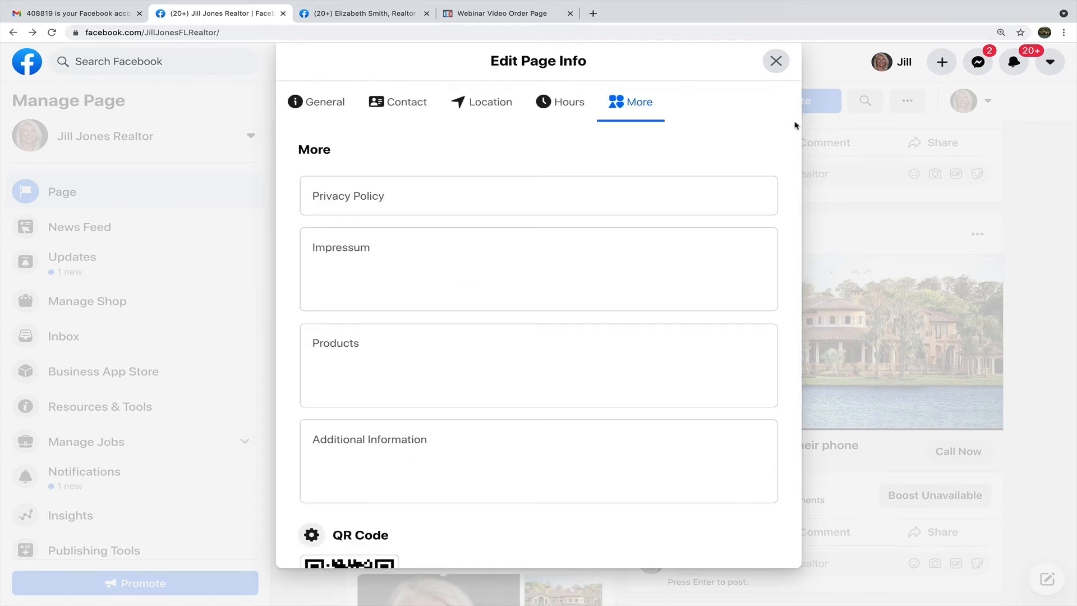
pyautogui.click(776, 60)
pyautogui.scroll(6, 568, 324)
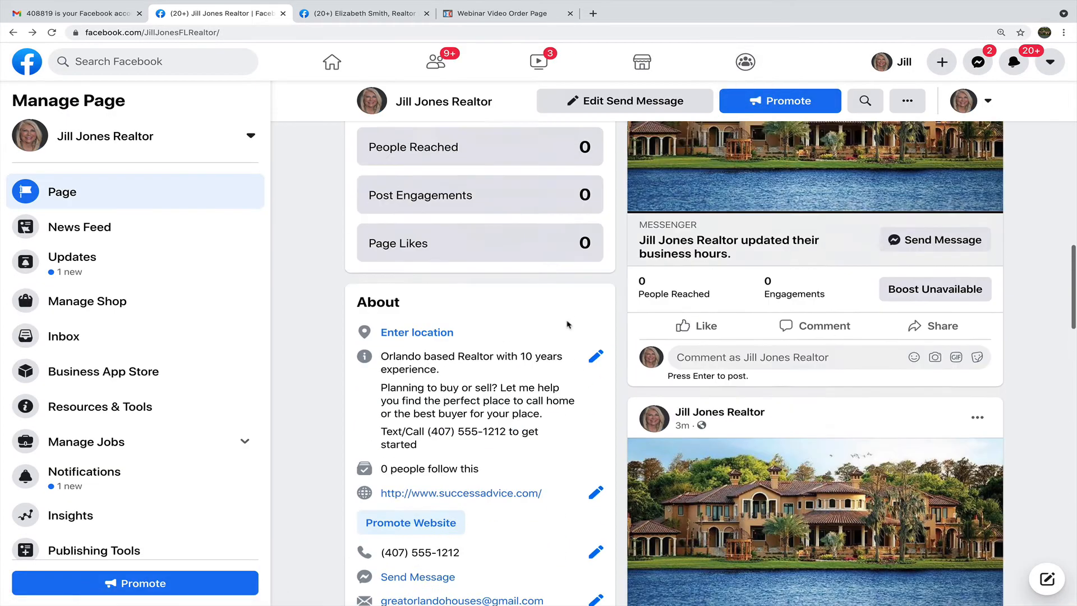
pyautogui.scroll(12, 568, 325)
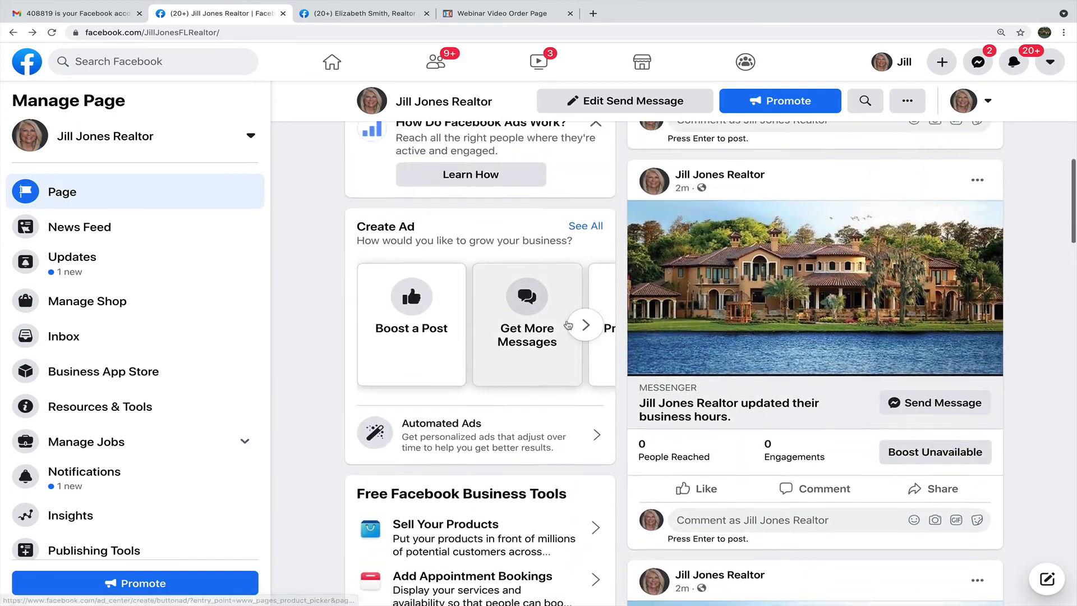
pyautogui.scroll(5, 568, 324)
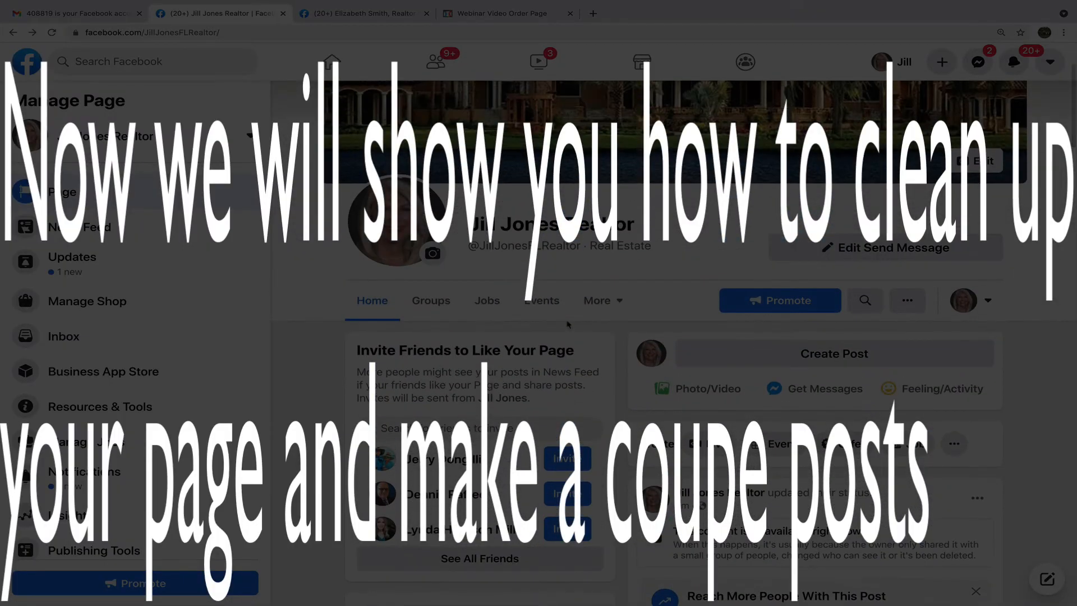
pyautogui.scroll(-10, 568, 325)
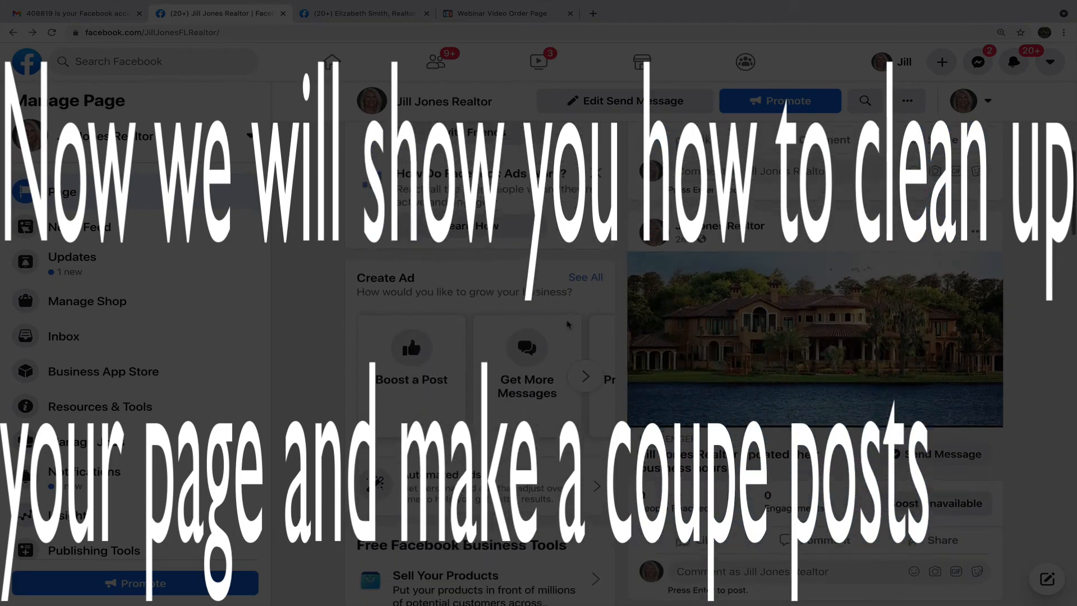
pyautogui.scroll(-1, 568, 324)
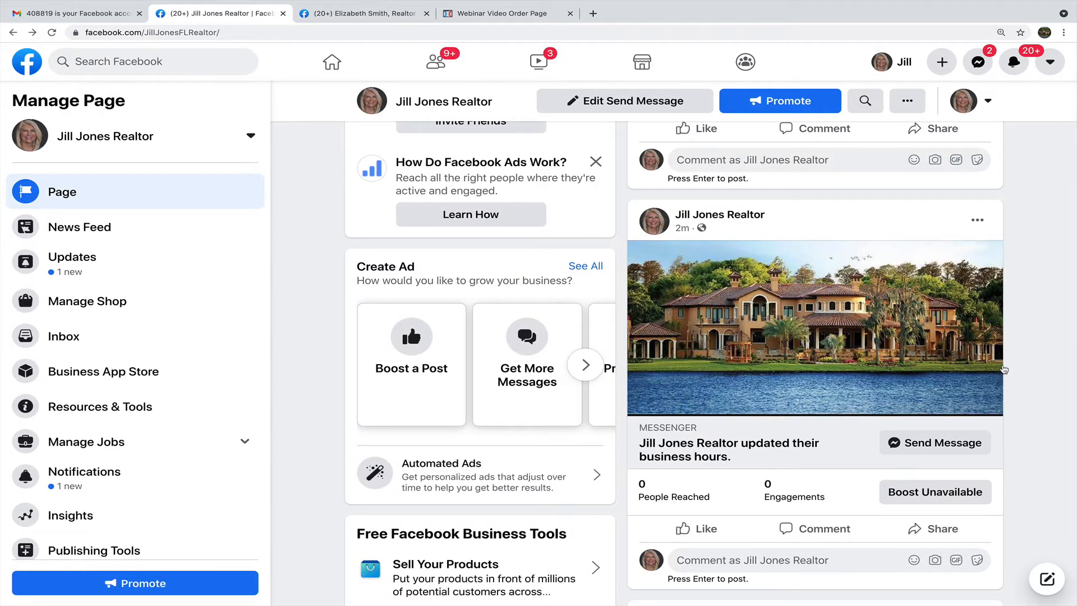
pyautogui.scroll(-1, 1004, 369)
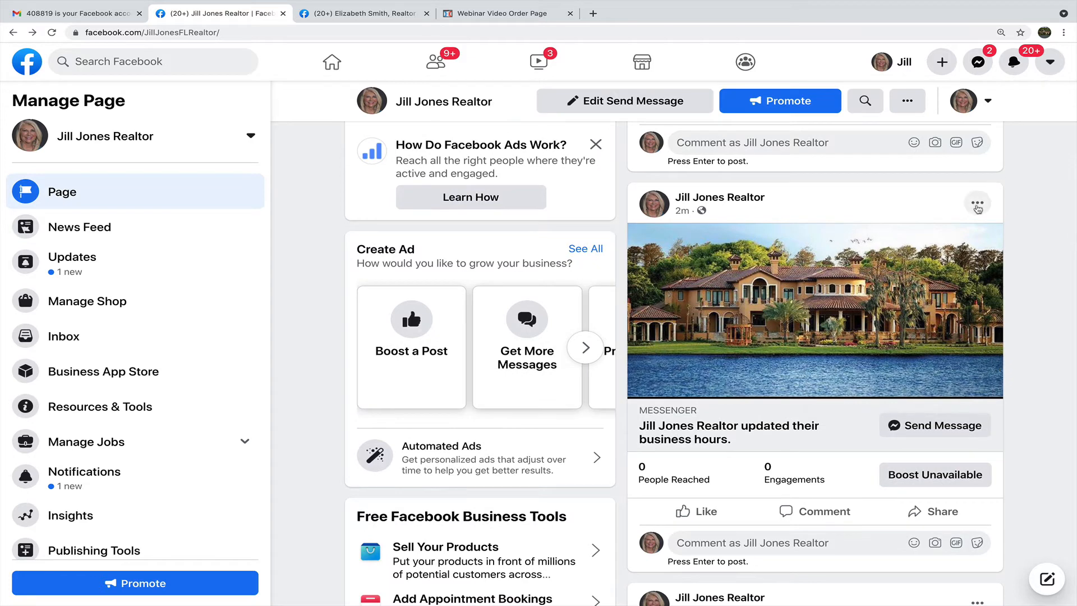
# Delete both business-hours update posts from the page timeline.
pyautogui.click(977, 207)
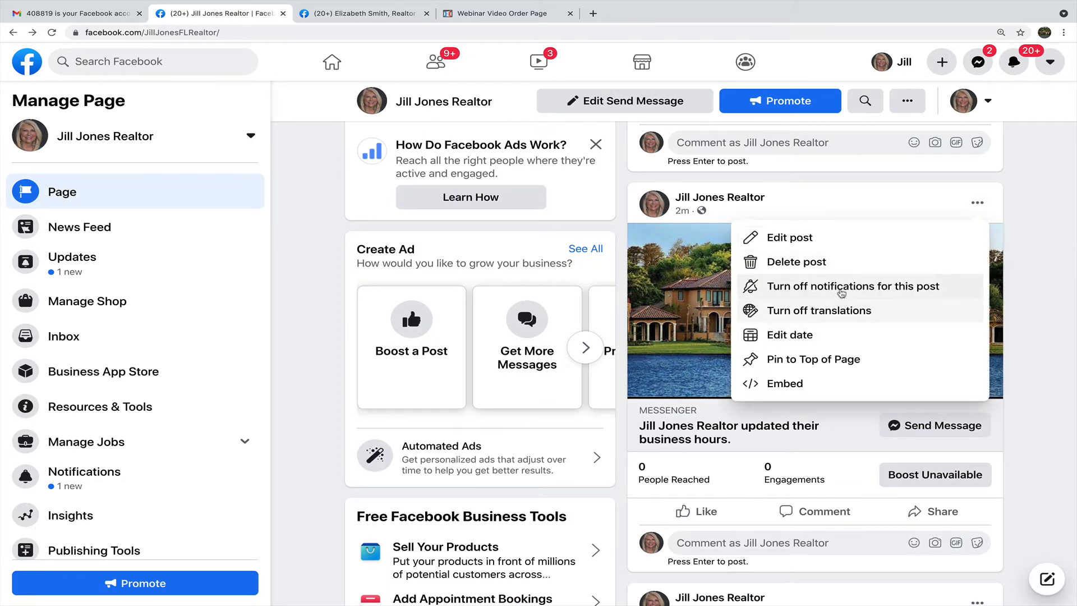
pyautogui.click(837, 263)
pyautogui.click(688, 358)
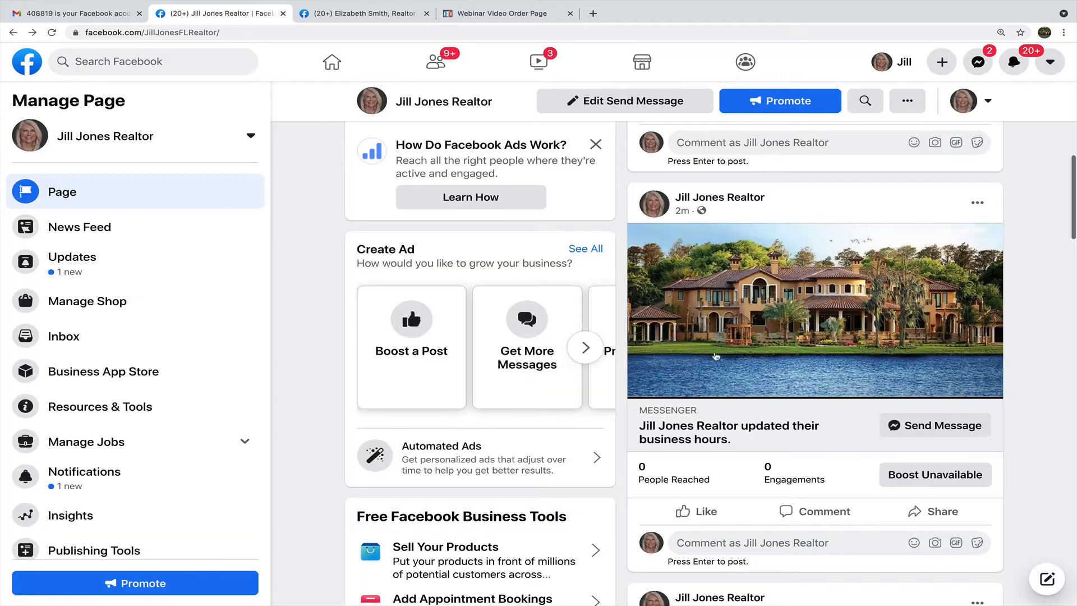
pyautogui.scroll(-5, 1004, 348)
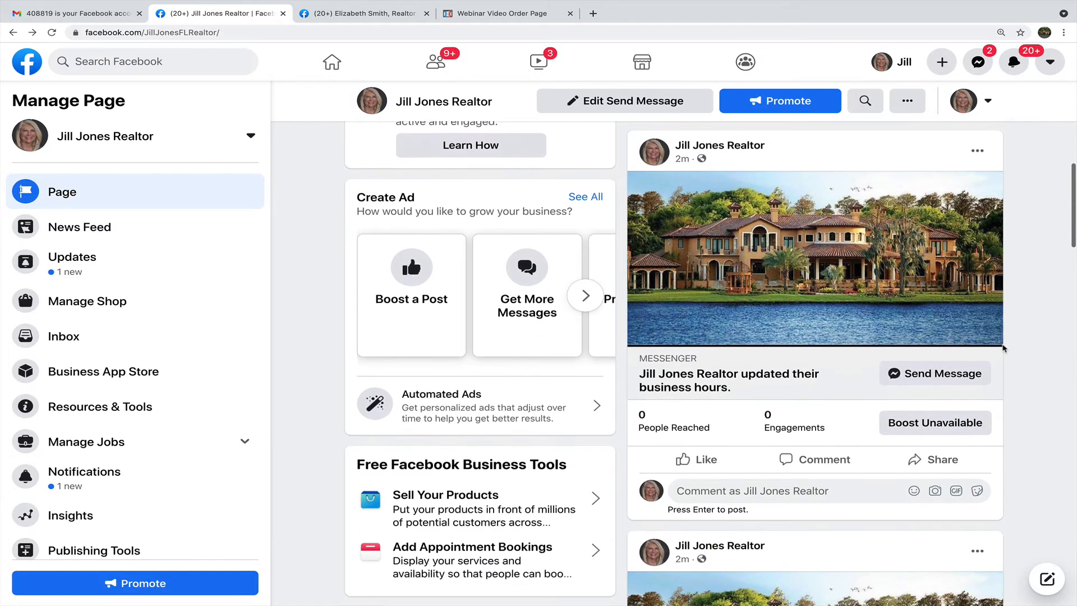
pyautogui.scroll(4, 1004, 347)
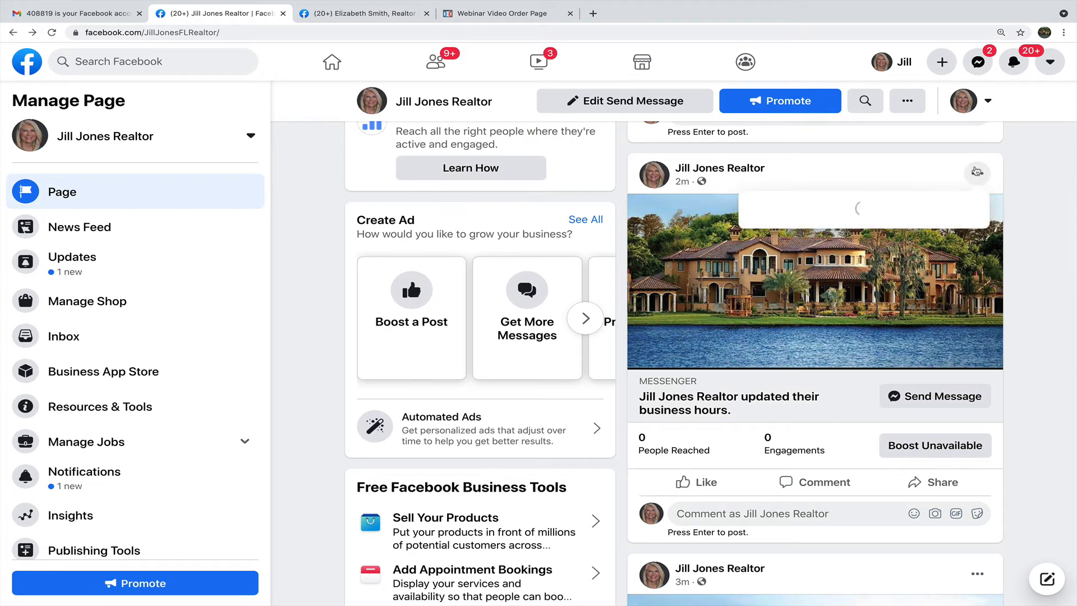
pyautogui.click(977, 173)
pyautogui.click(857, 233)
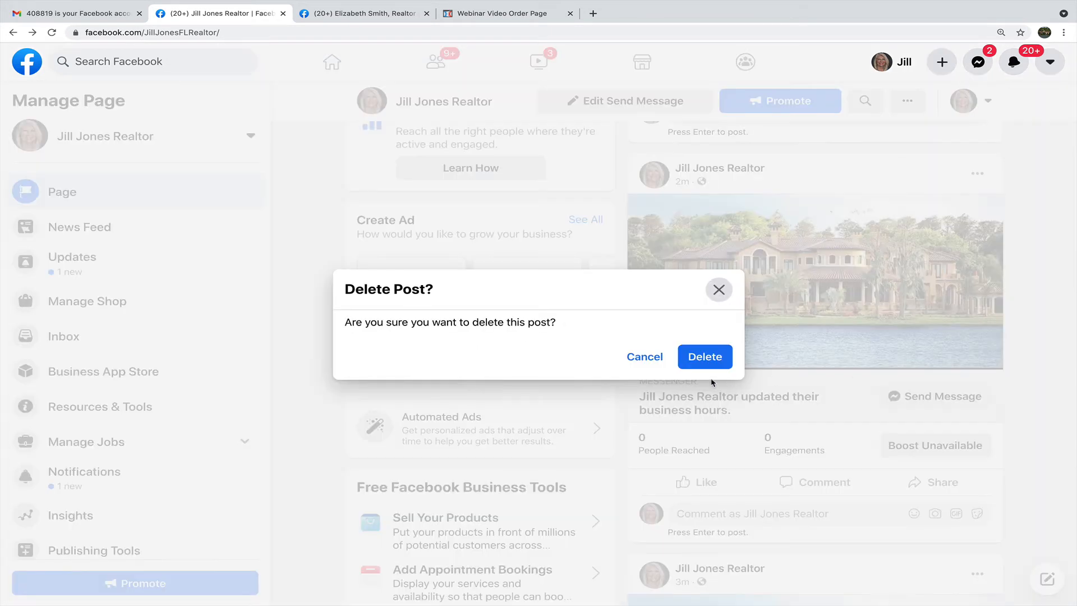
pyautogui.click(705, 356)
pyautogui.scroll(-3, 975, 364)
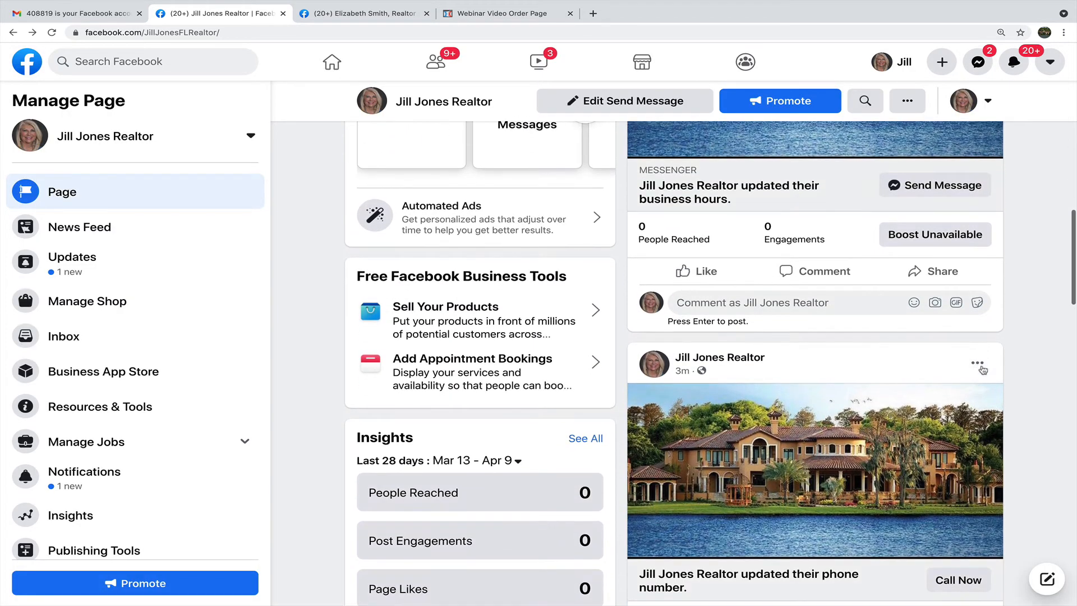
# Delete the phone-number and website-address update posts.
pyautogui.click(978, 363)
pyautogui.click(866, 424)
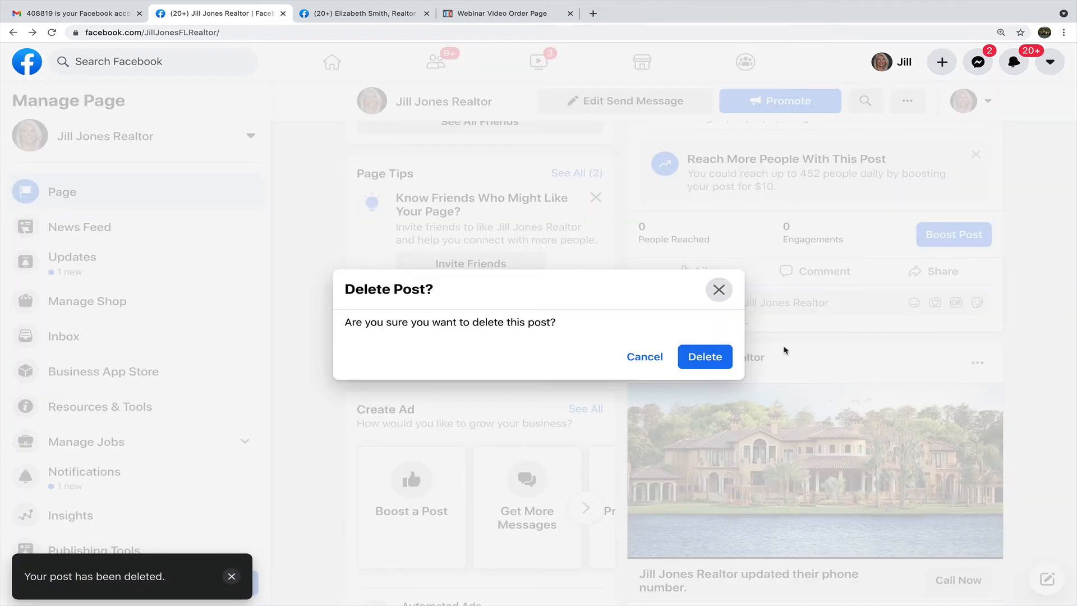
pyautogui.click(705, 357)
pyautogui.scroll(-5, 1014, 337)
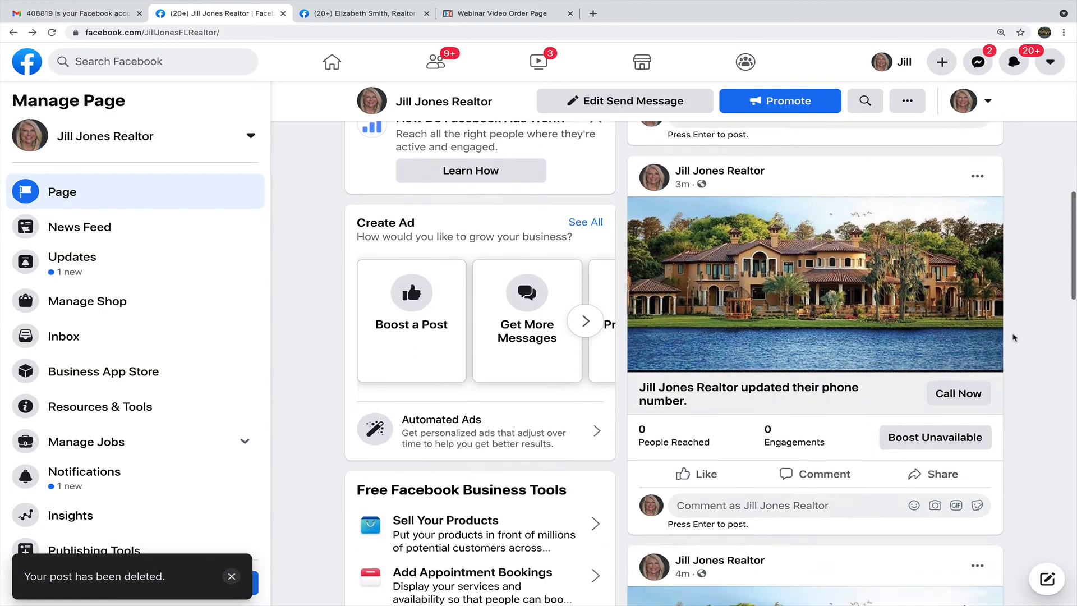
pyautogui.scroll(-3, 1014, 337)
pyautogui.scroll(5, 1014, 337)
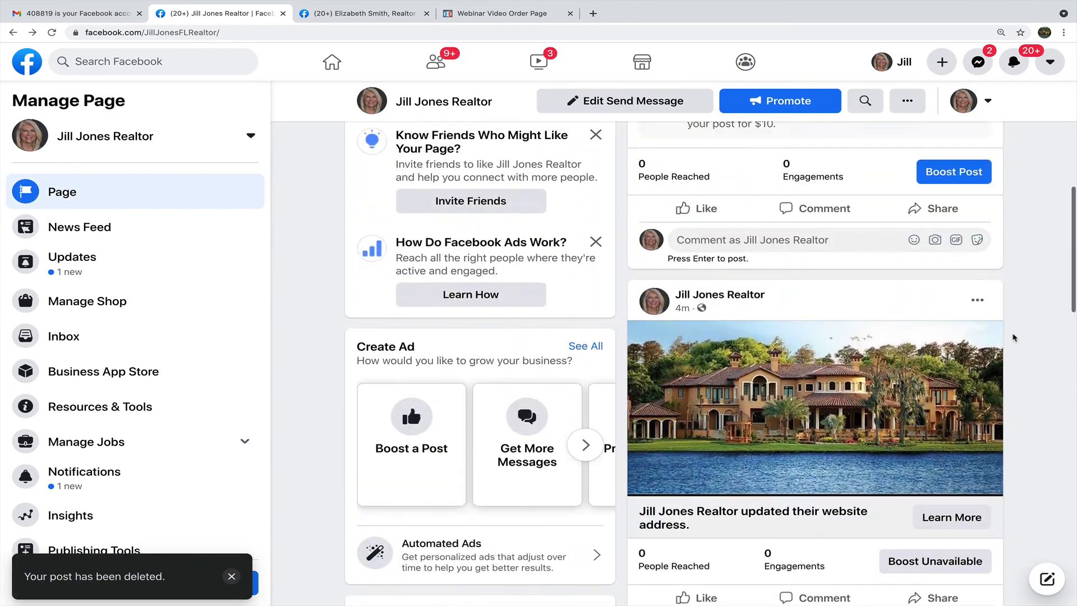
pyautogui.click(977, 310)
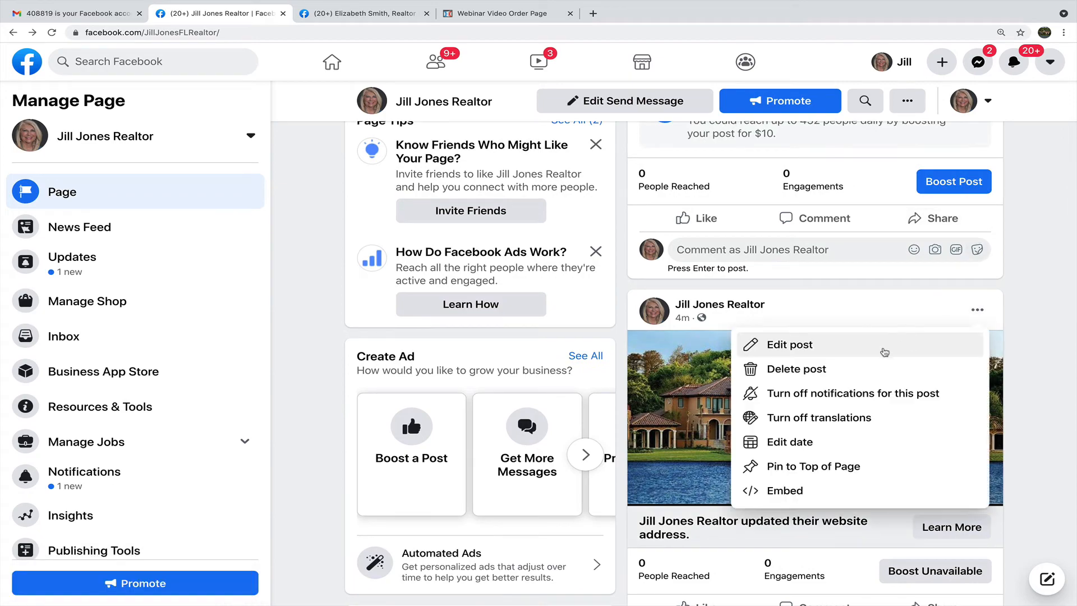
pyautogui.click(847, 368)
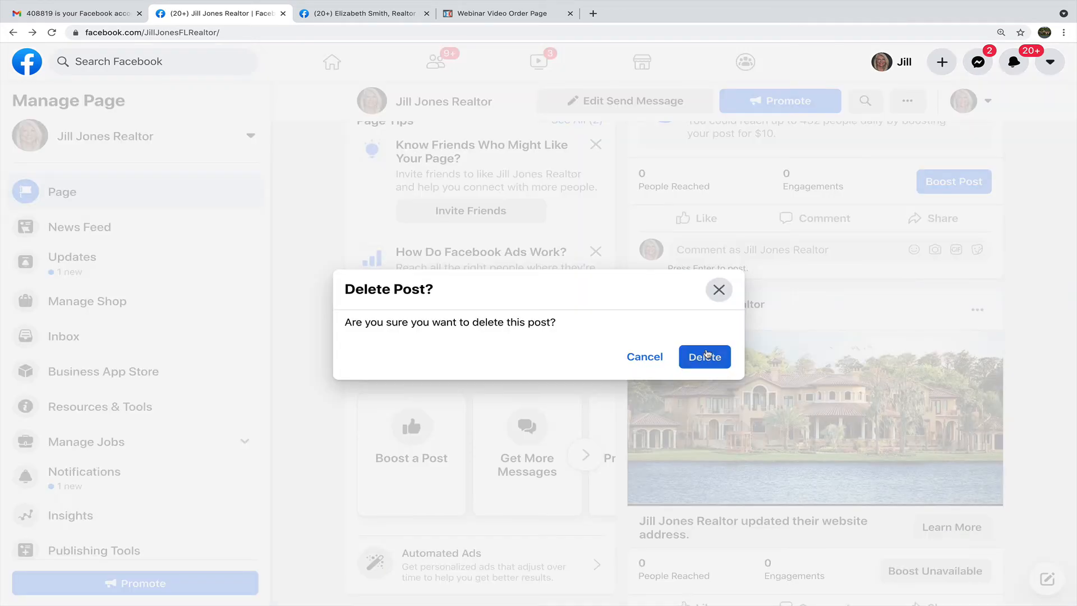
pyautogui.click(724, 356)
pyautogui.scroll(3, 878, 336)
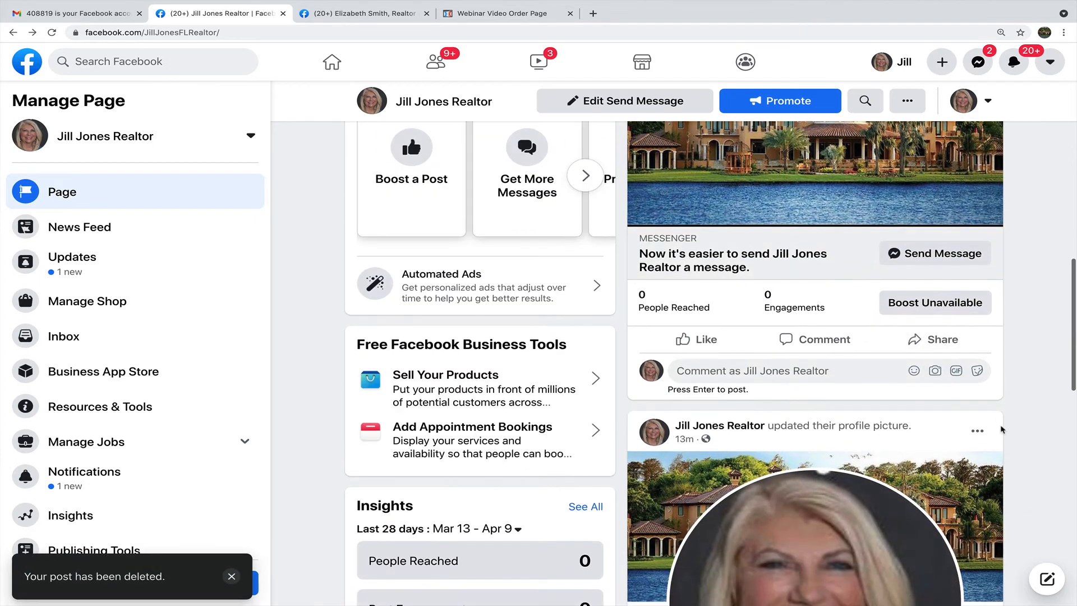
# Hide the profile-picture update and delete the messaging update post.
pyautogui.click(977, 430)
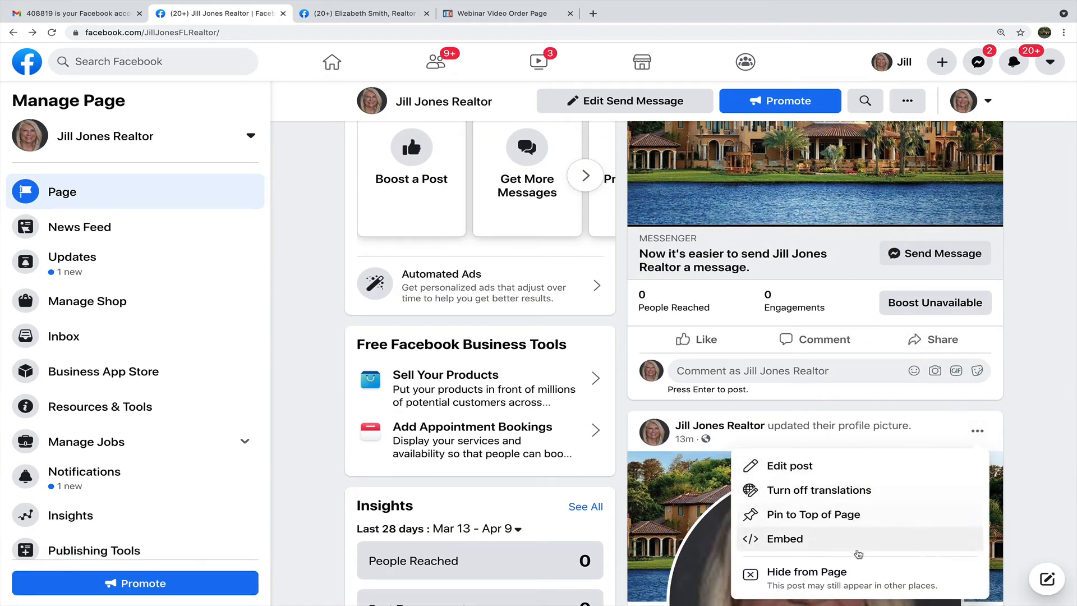
pyautogui.click(830, 577)
pyautogui.scroll(4, 927, 414)
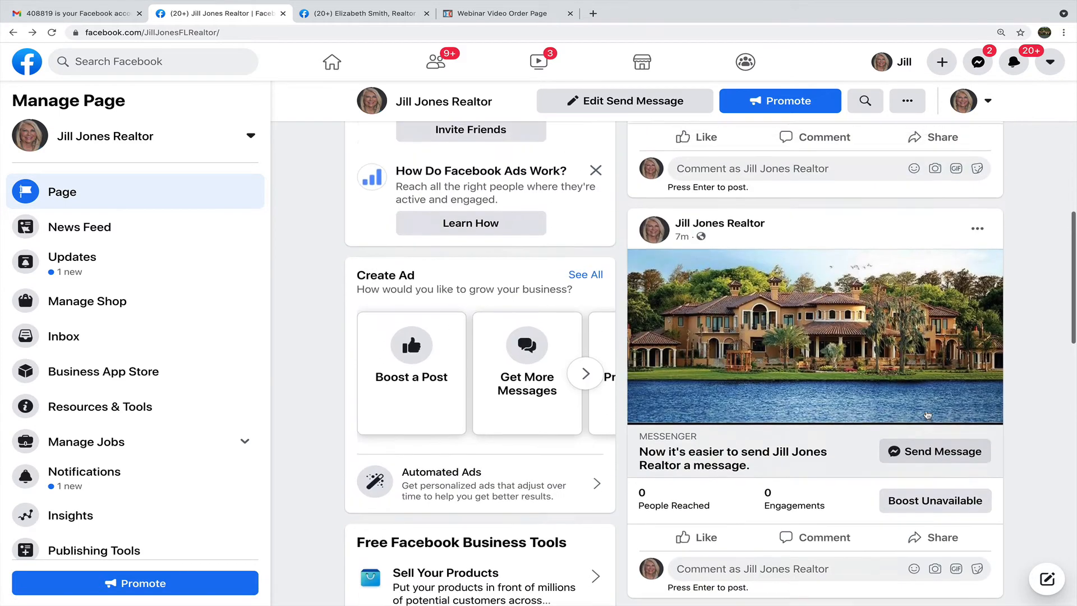
pyautogui.click(983, 284)
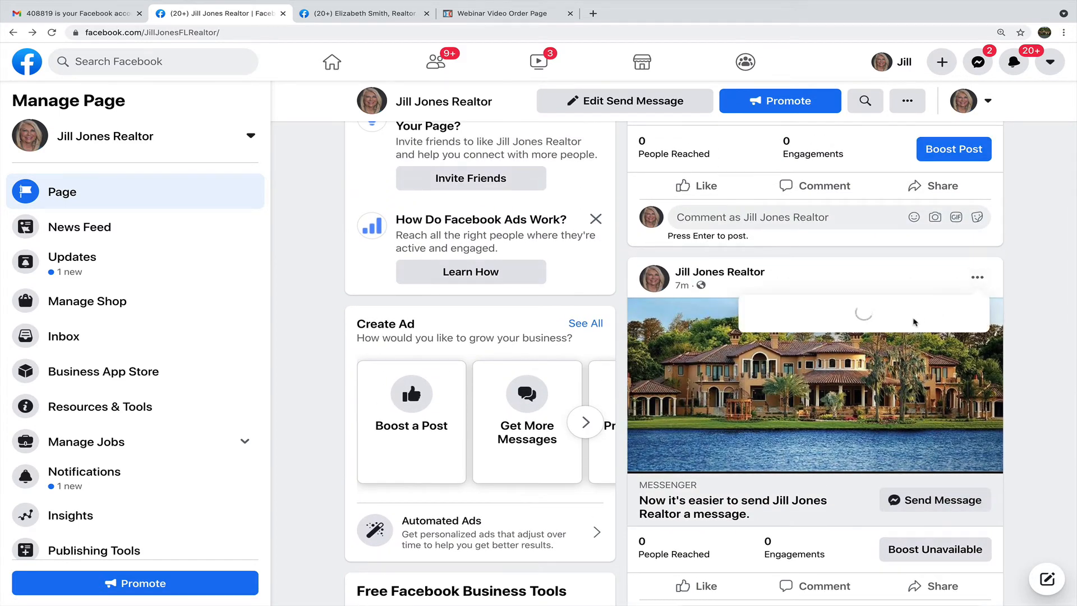
pyautogui.click(815, 343)
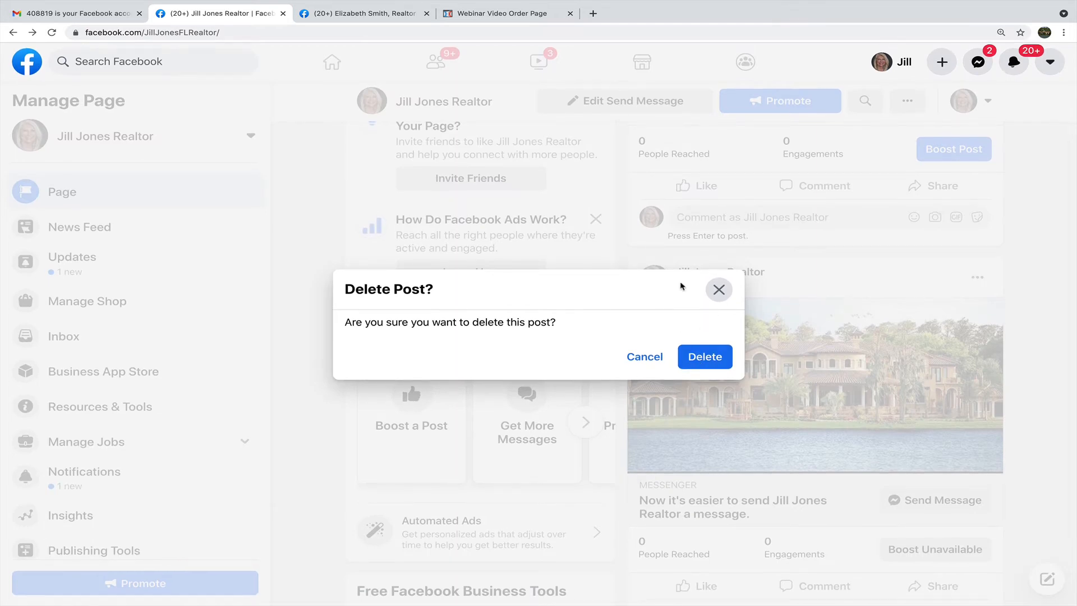
pyautogui.click(697, 357)
# Reload the business page to refresh the feed.
pyautogui.click(573, 34)
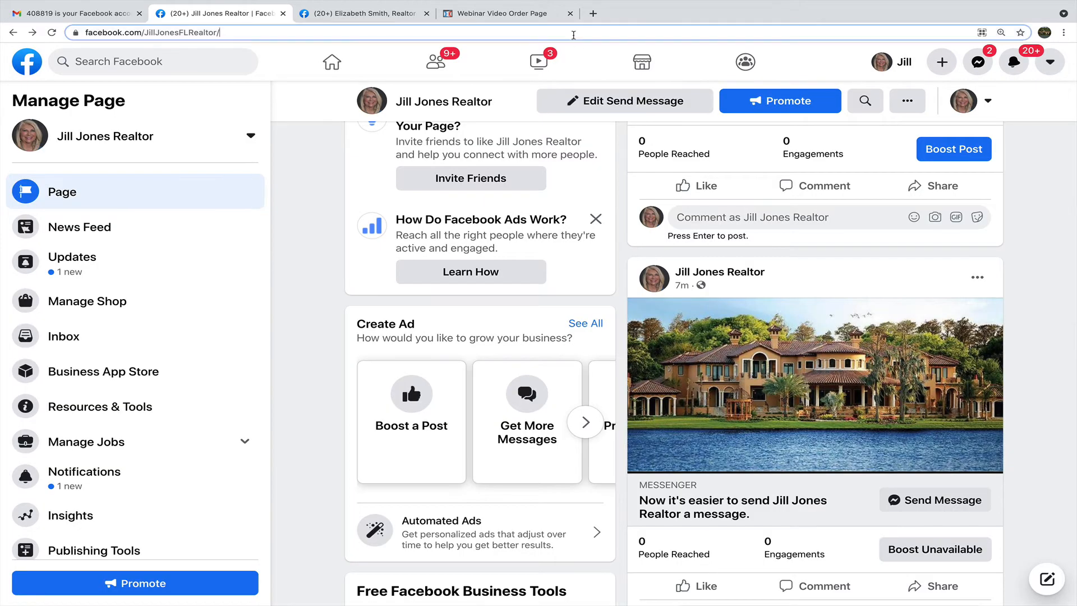
pyautogui.press('Return')
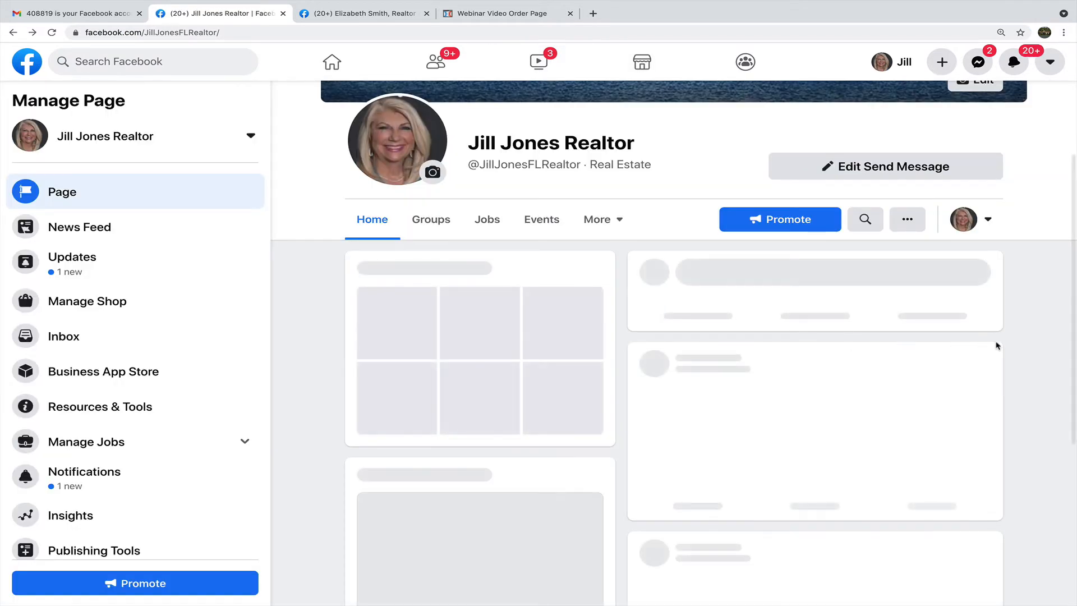
pyautogui.scroll(-4, 997, 346)
pyautogui.scroll(-10, 997, 345)
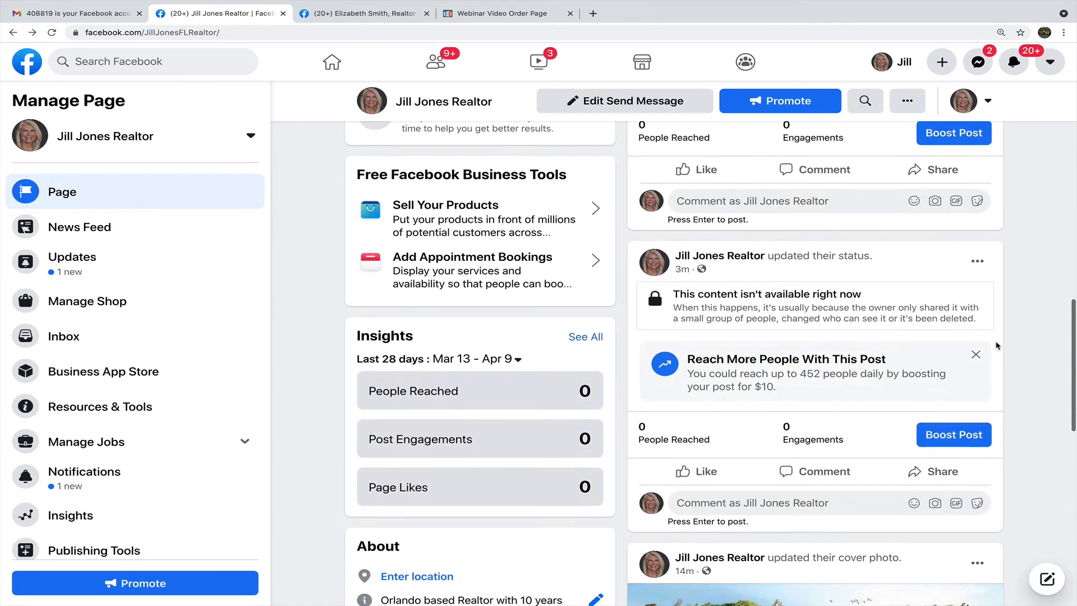
pyautogui.scroll(-7, 997, 345)
# Hide the cover-photo update post from the page.
pyautogui.click(978, 175)
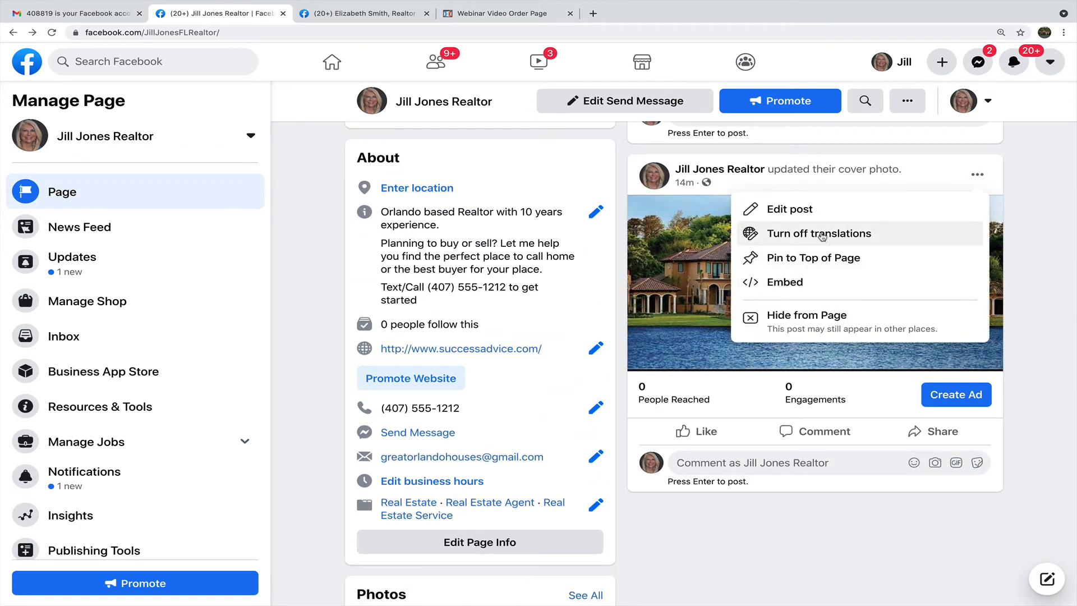
pyautogui.click(815, 328)
pyautogui.scroll(15, 870, 287)
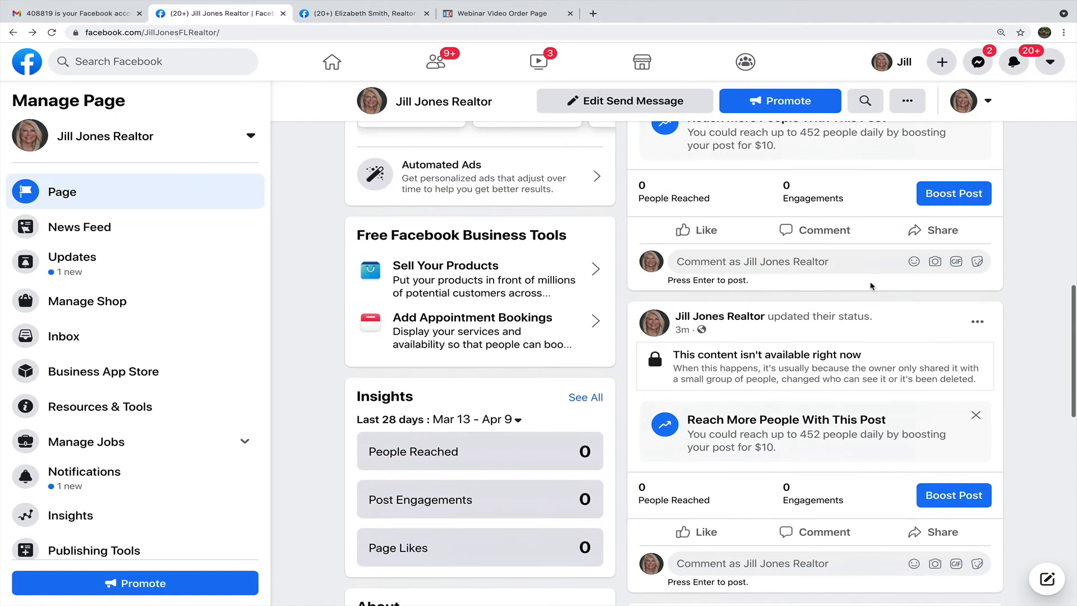
pyautogui.scroll(4, 870, 286)
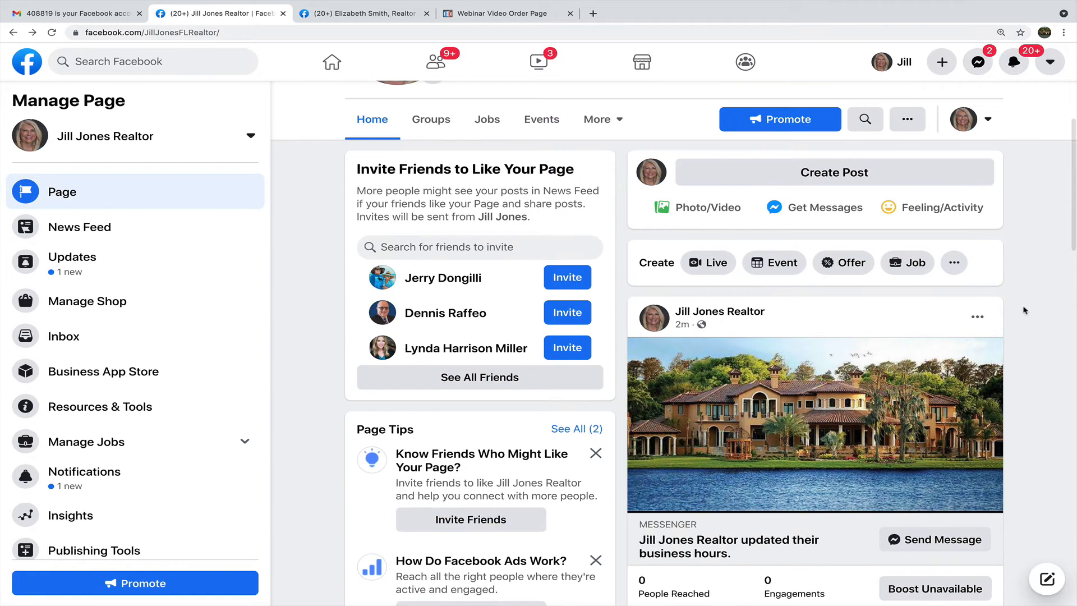
# Delete the remaining business-hours post at the top of the timeline.
pyautogui.click(976, 316)
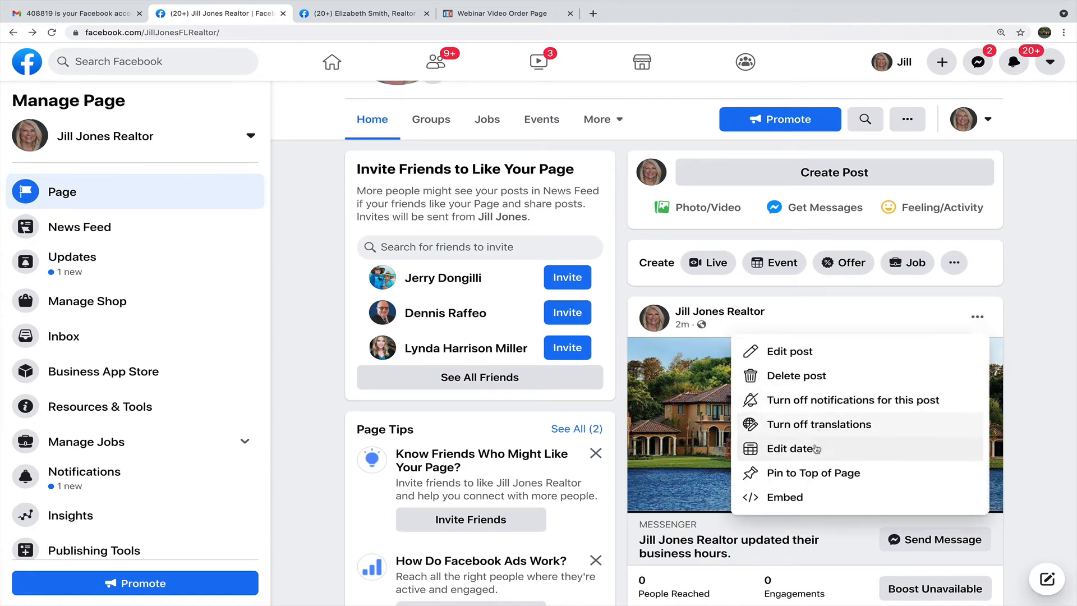
pyautogui.click(813, 386)
pyautogui.click(704, 357)
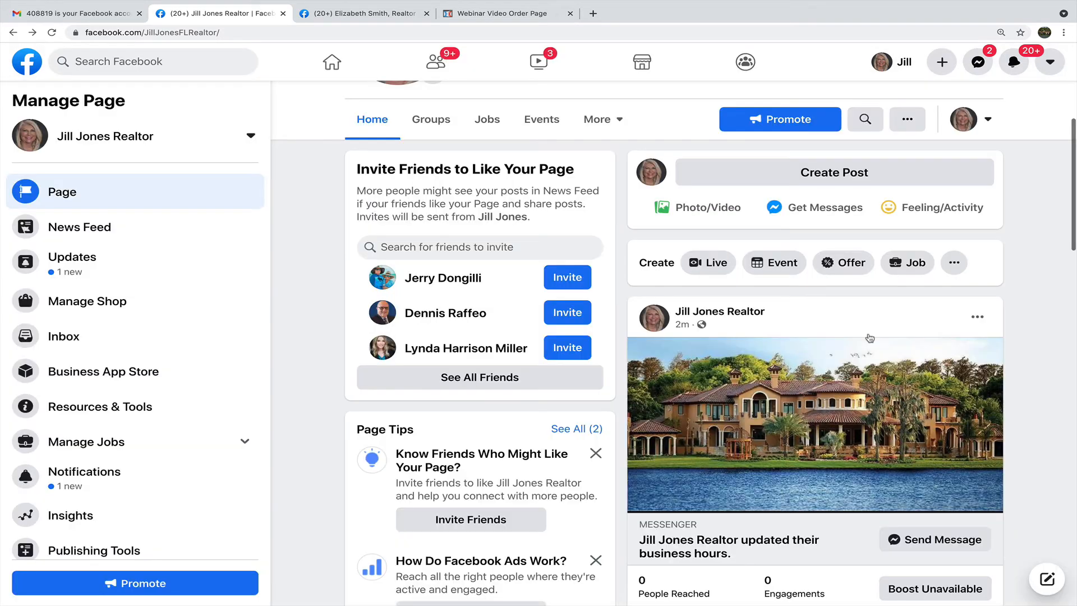
pyautogui.scroll(5, 918, 331)
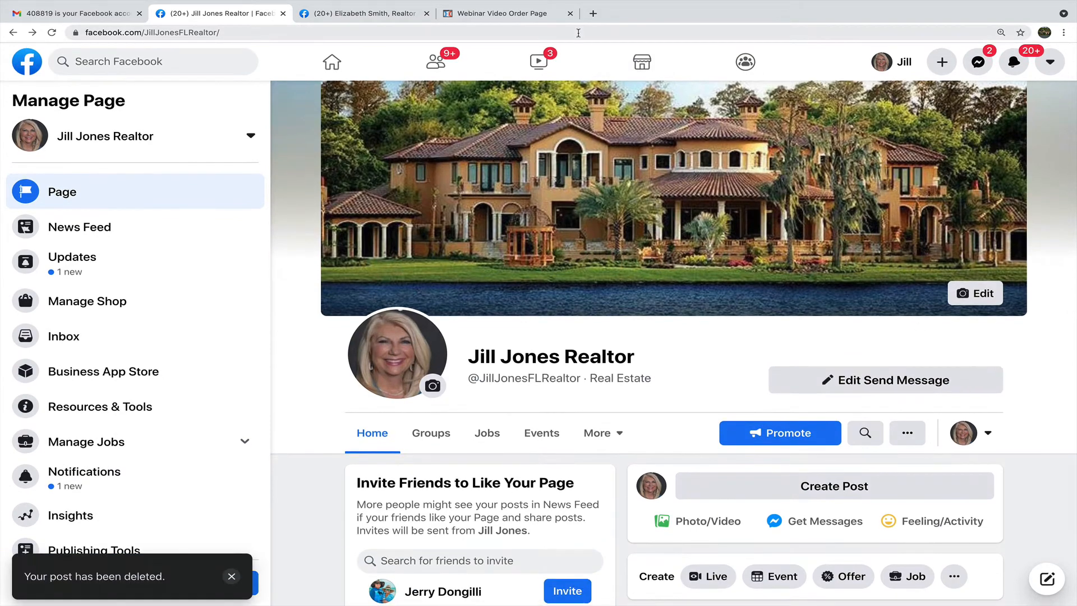
# Reload the page and check that the feed now opens with status updates.
pyautogui.click(580, 32)
pyautogui.press('Return')
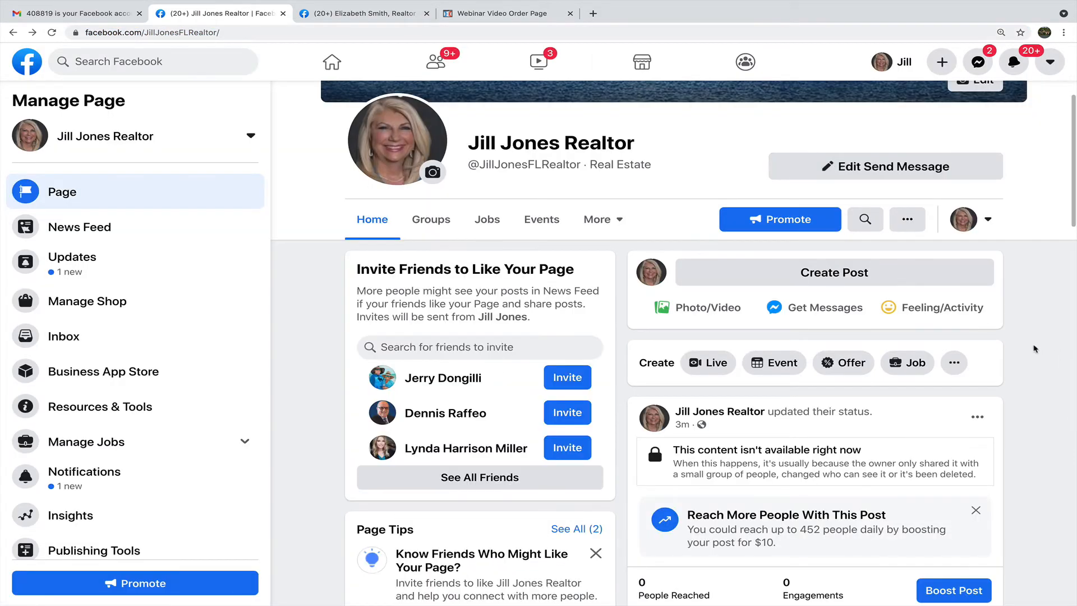
pyautogui.scroll(-5, 1031, 347)
pyautogui.scroll(10, 1031, 348)
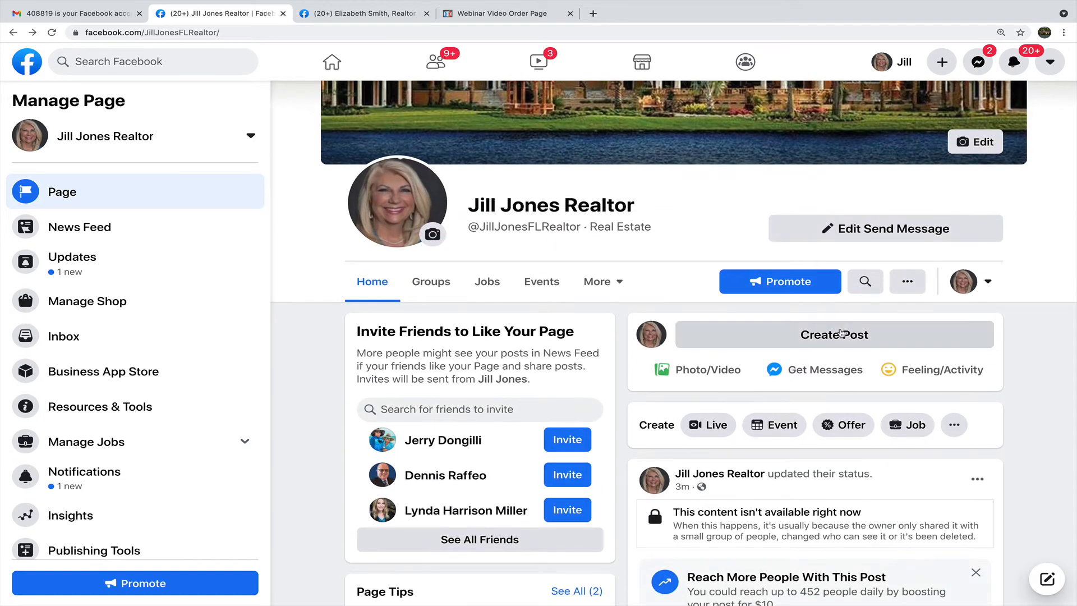
# Start a post with the Orlando Sentinel article link, removing the URL text but keeping its preview.
pyautogui.click(840, 333)
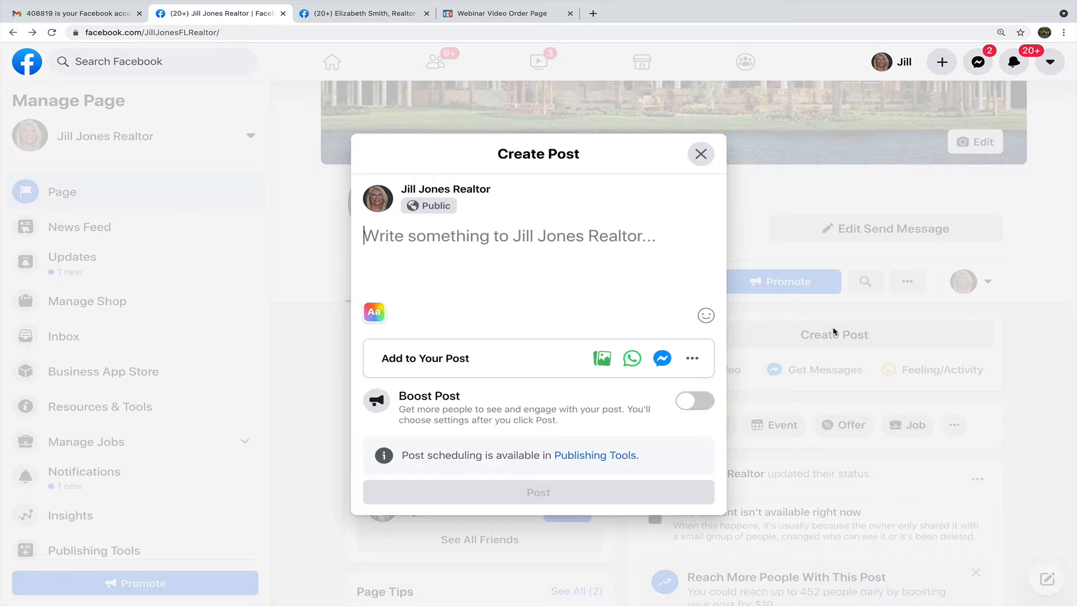
pyautogui.click(794, 6)
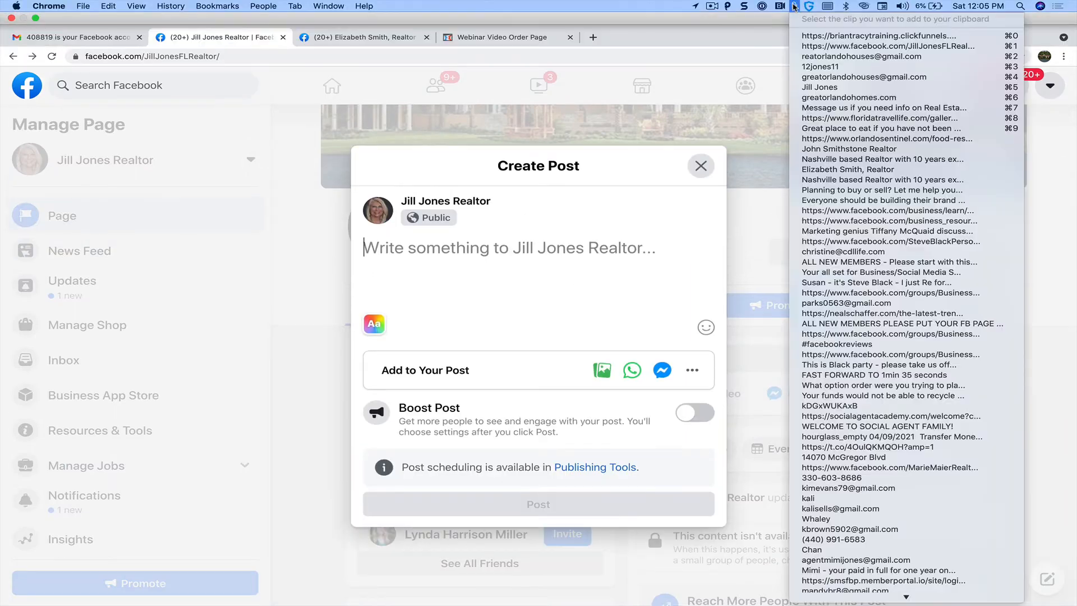
pyautogui.click(846, 138)
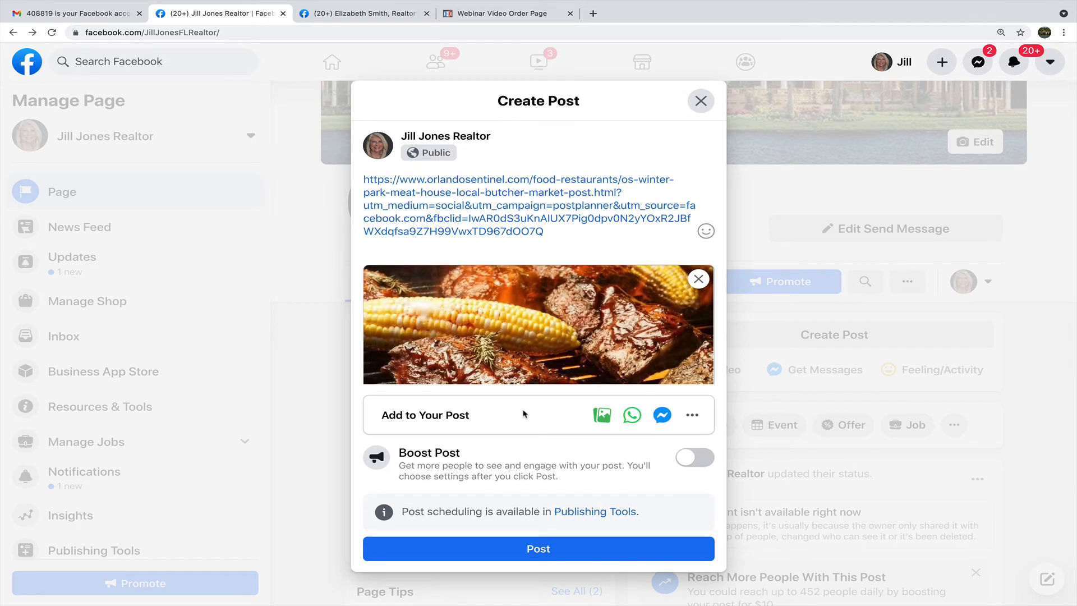
pyautogui.moveTo(549, 232); pyautogui.dragTo(355, 178)
pyautogui.press('BackSpace')
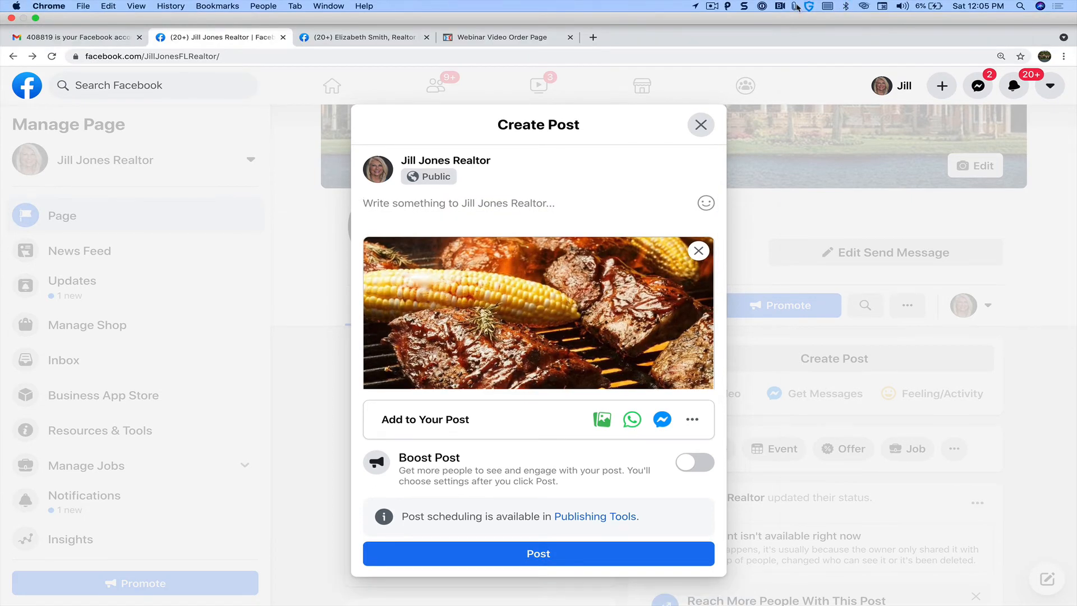
# Add the caption 'Great place to eat if you have not been there - give it a try' and publish.
pyautogui.click(795, 6)
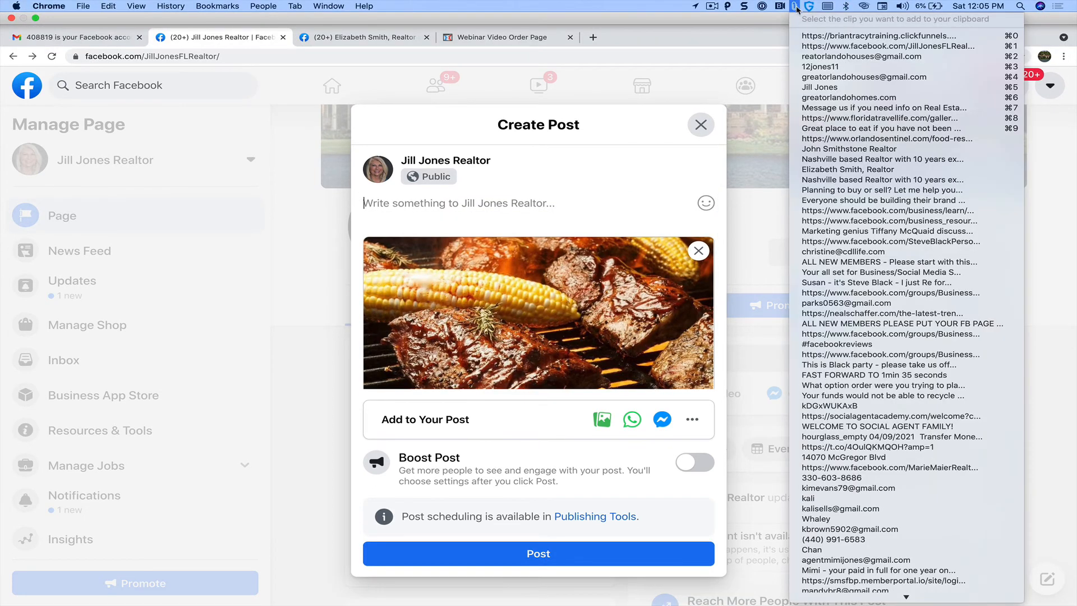
pyautogui.click(825, 128)
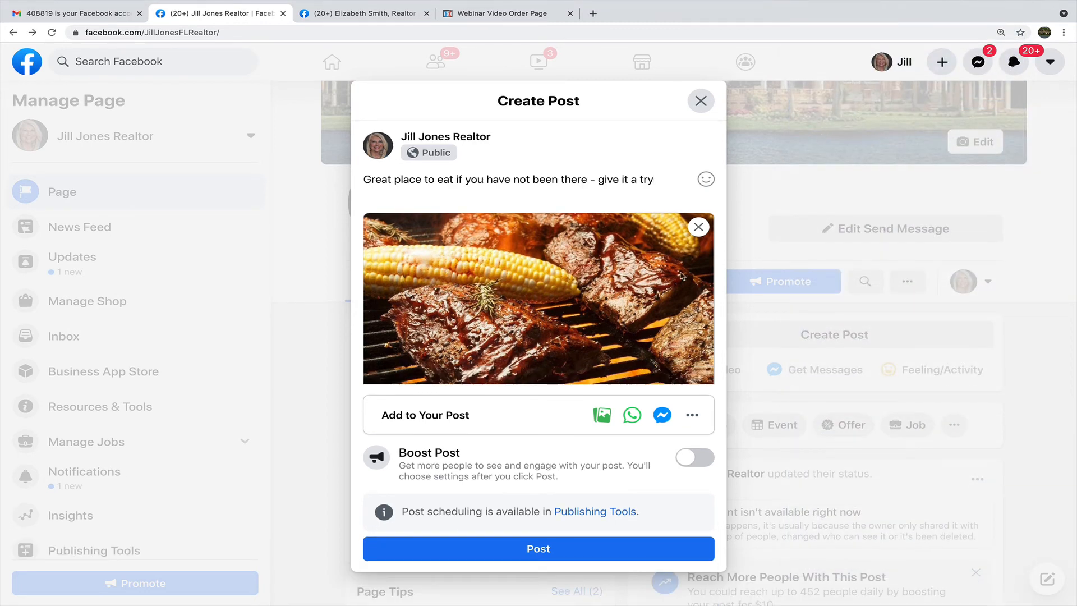
pyautogui.scroll(-2, 589, 346)
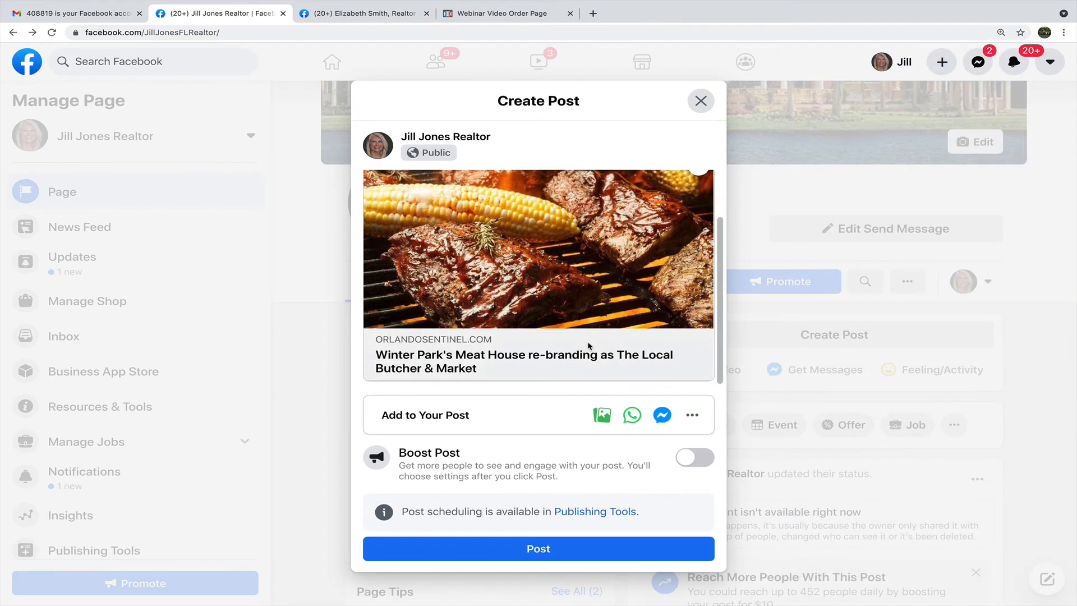
pyautogui.scroll(2, 588, 346)
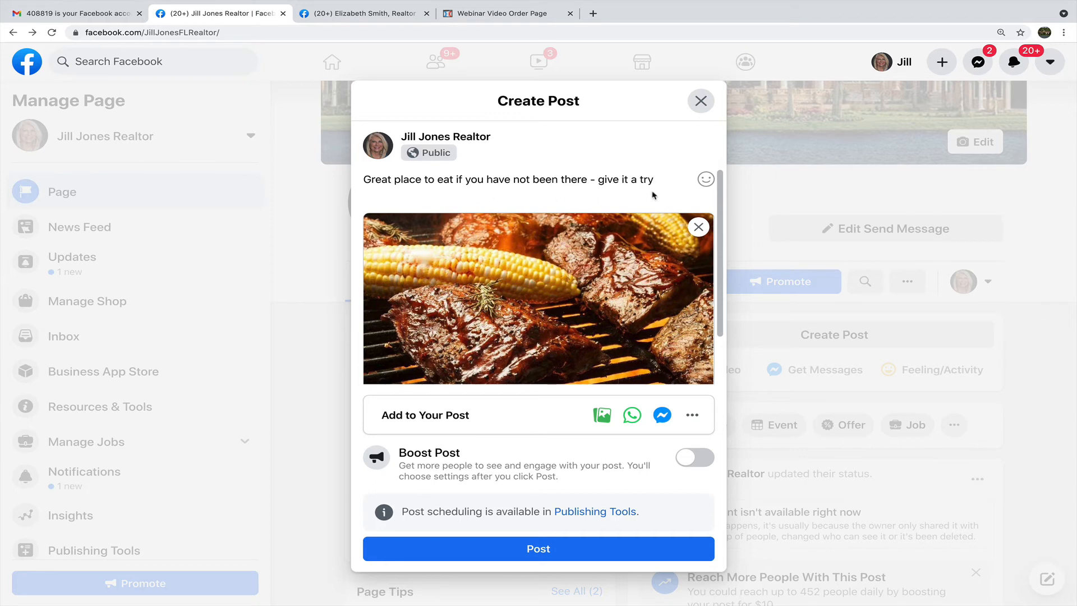
pyautogui.scroll(-2, 653, 194)
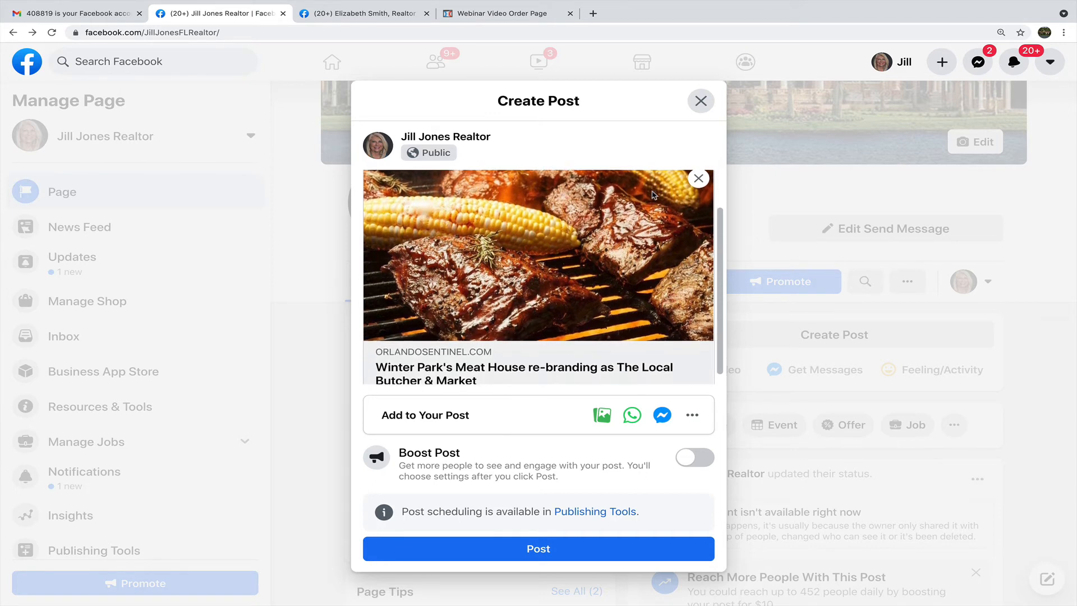
pyautogui.click(524, 549)
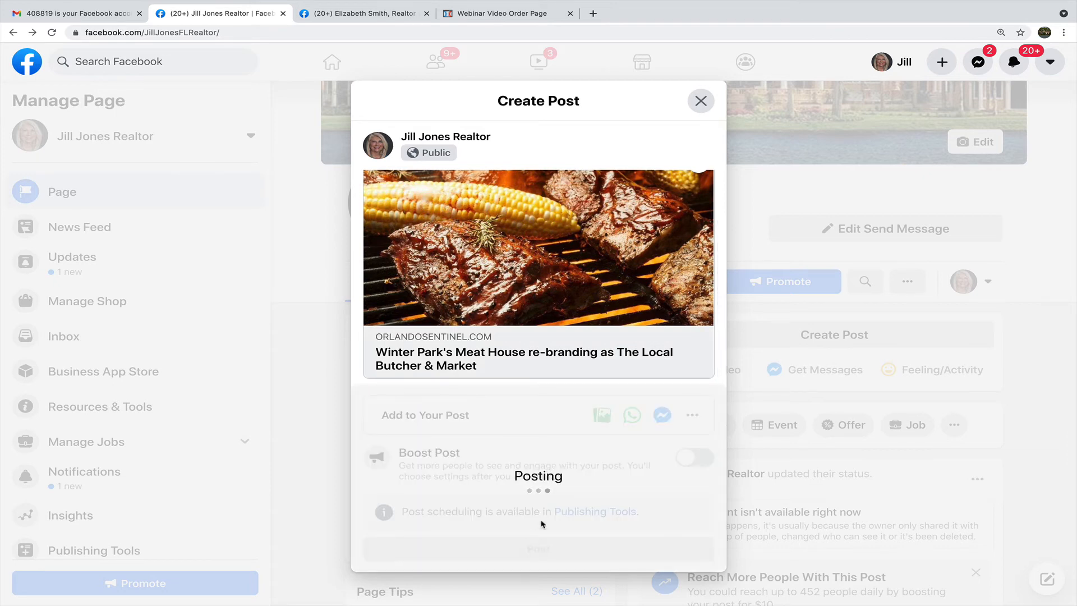
# Reload the page to show the new Meat House post in the feed.
pyautogui.scroll(-4, 594, 471)
pyautogui.scroll(-3, 617, 455)
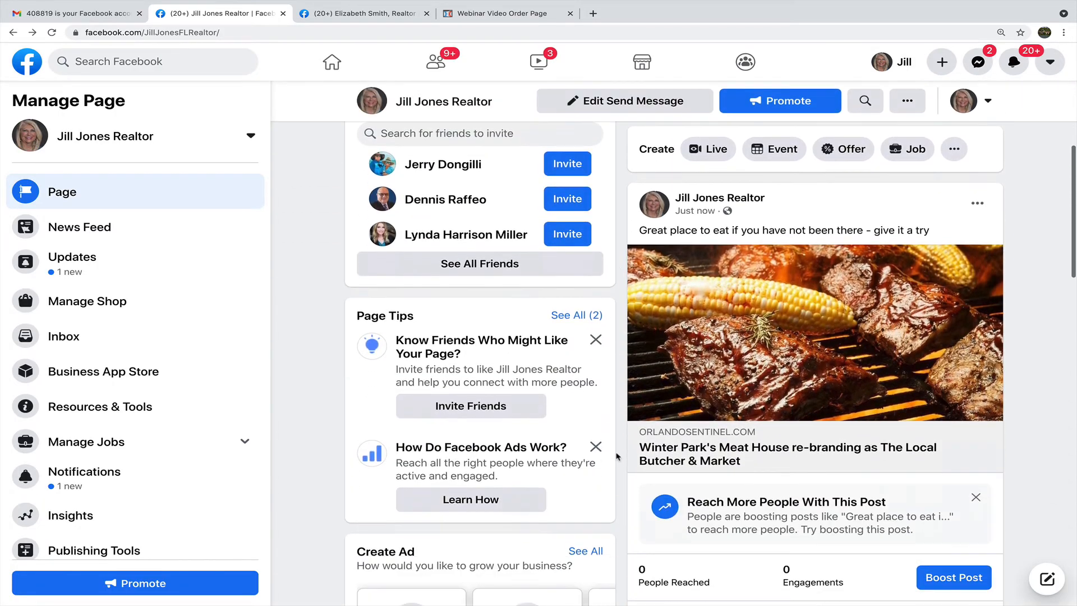
pyautogui.scroll(5, 706, 411)
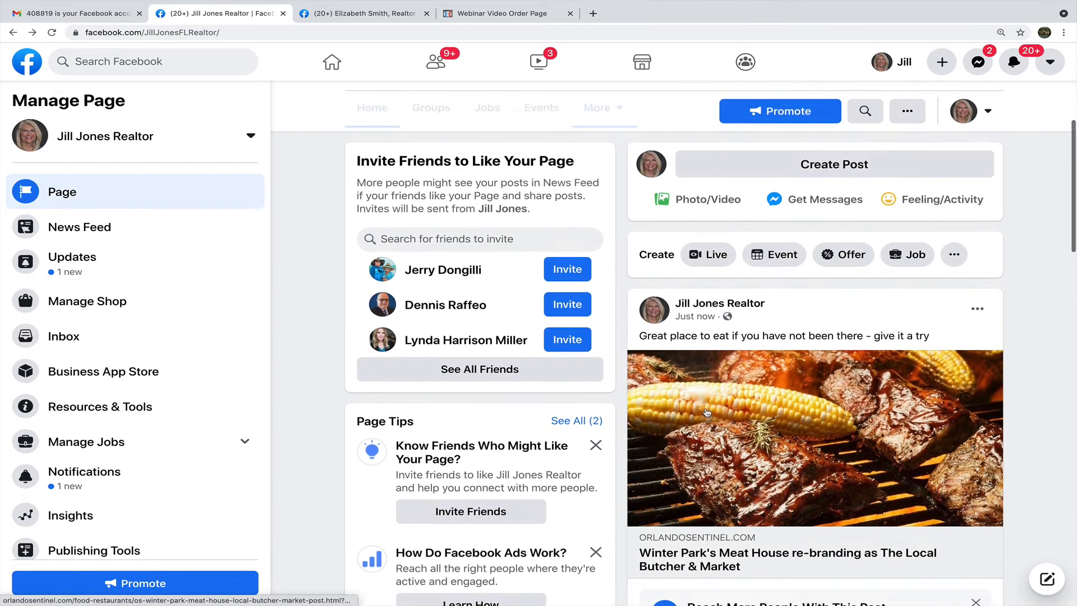
pyautogui.press('super+r')
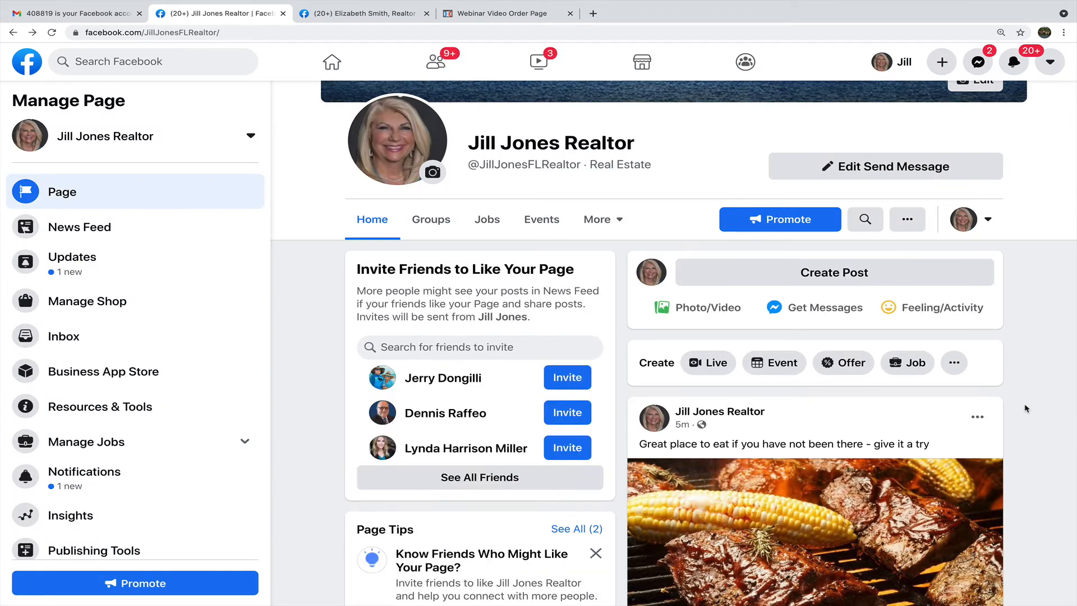
pyautogui.scroll(2, 999, 361)
# Start a post with the floridatravellife link, replacing its text with the saved real estate message.
pyautogui.click(849, 364)
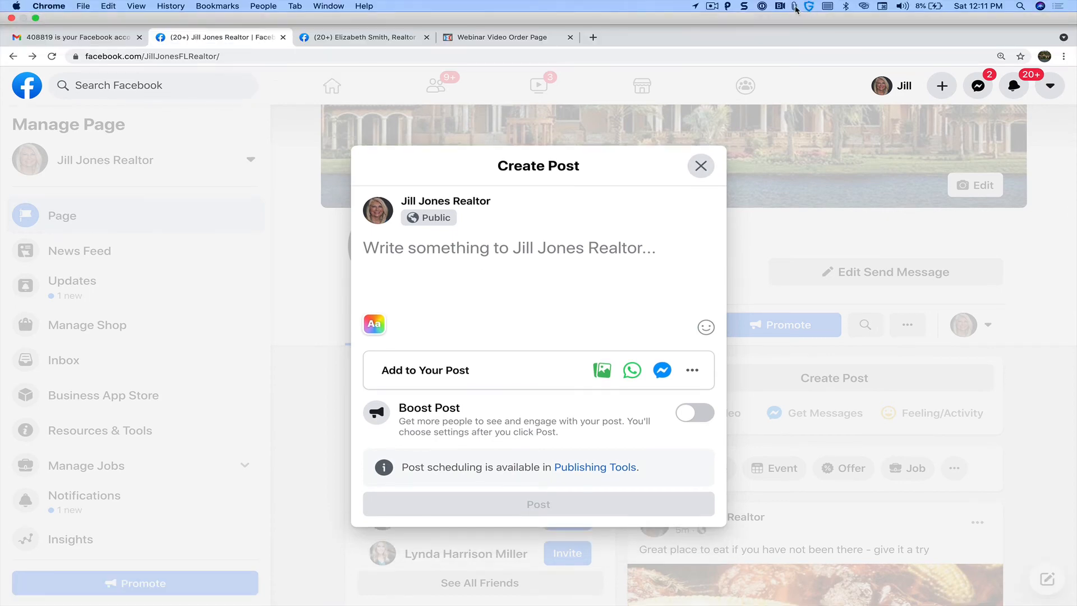
pyautogui.click(794, 6)
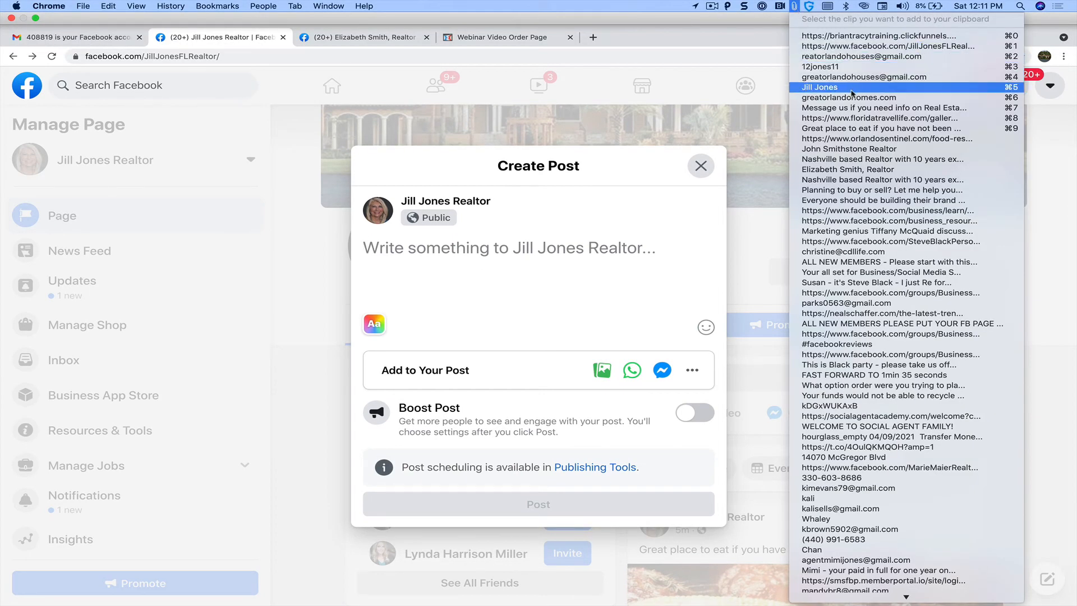
pyautogui.click(854, 120)
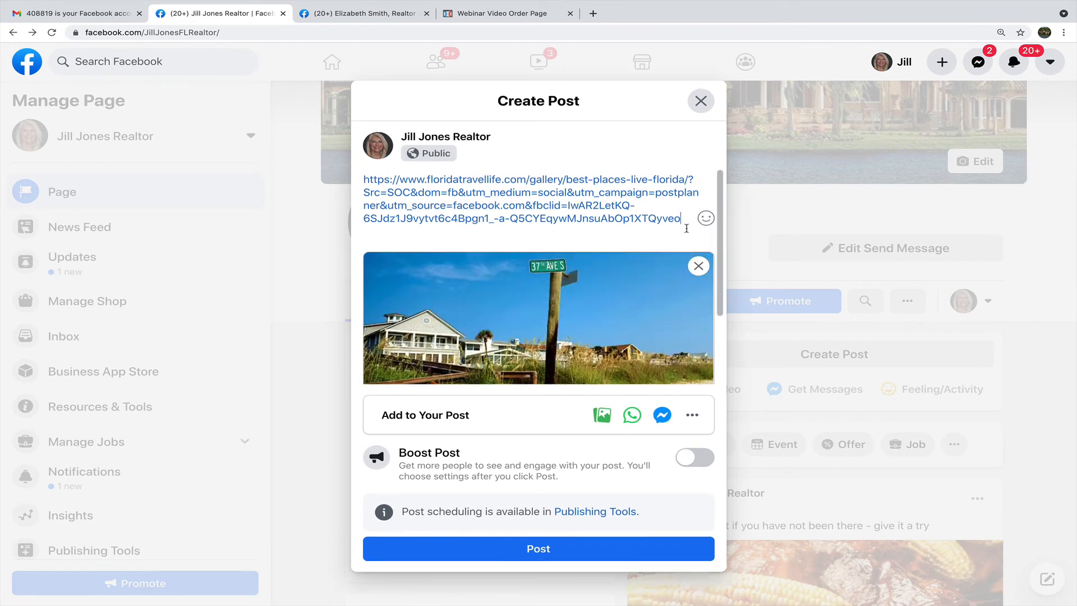
pyautogui.press('super+a')
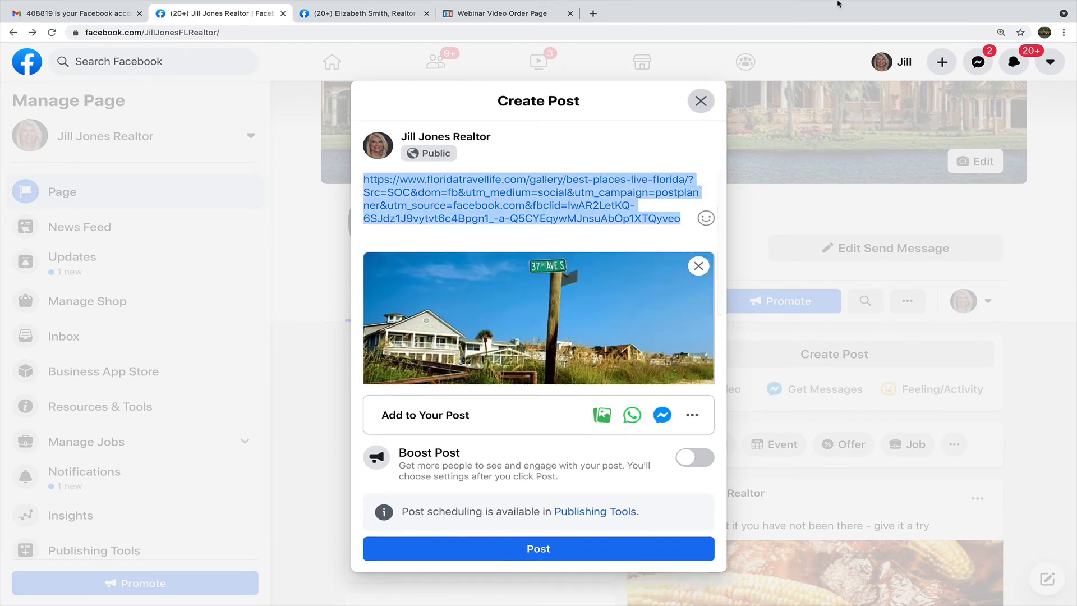
pyautogui.moveTo(837, 1)
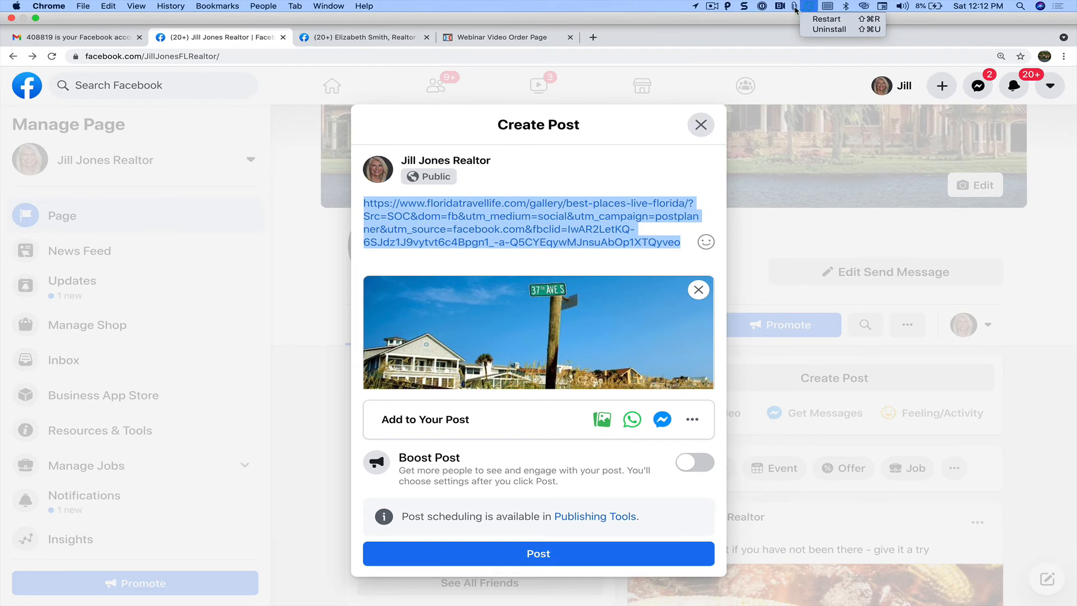
pyautogui.click(795, 7)
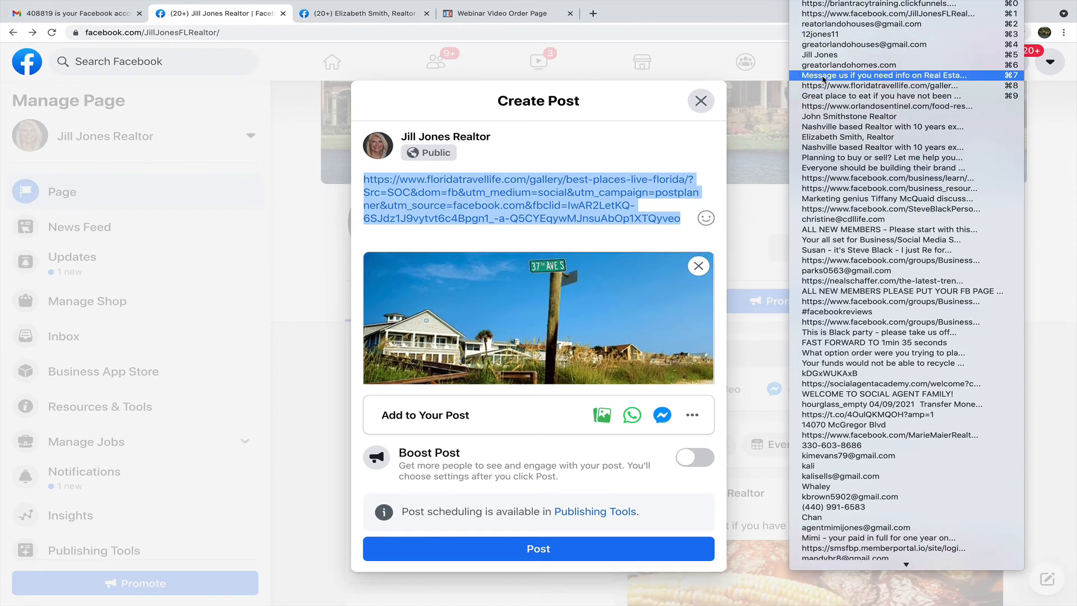
pyautogui.click(824, 75)
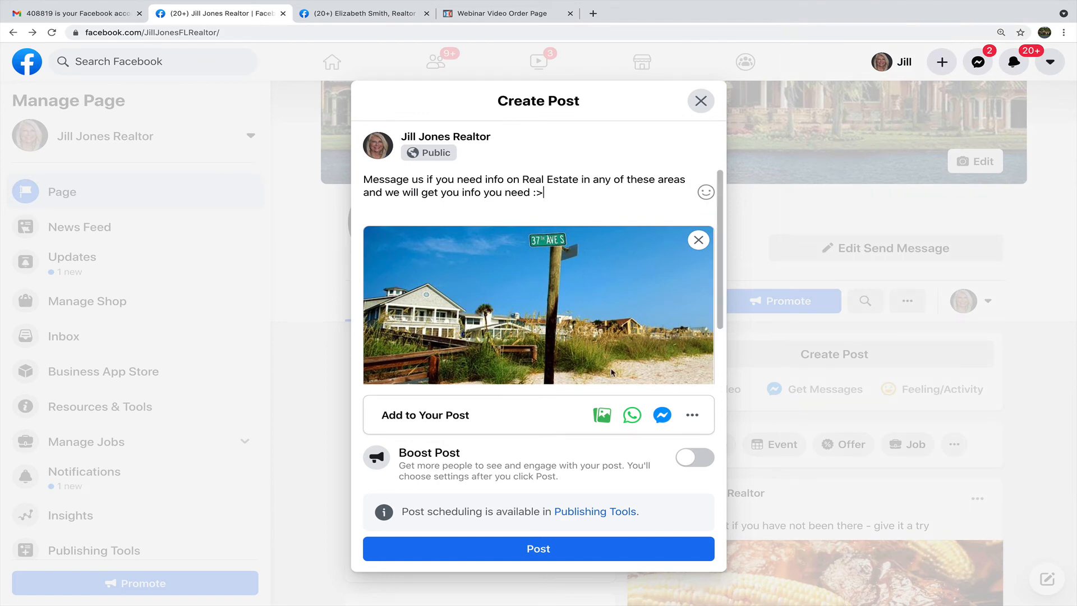
# Publish the Best Places to Live in Florida post and decline adding a message button.
pyautogui.scroll(-3, 611, 326)
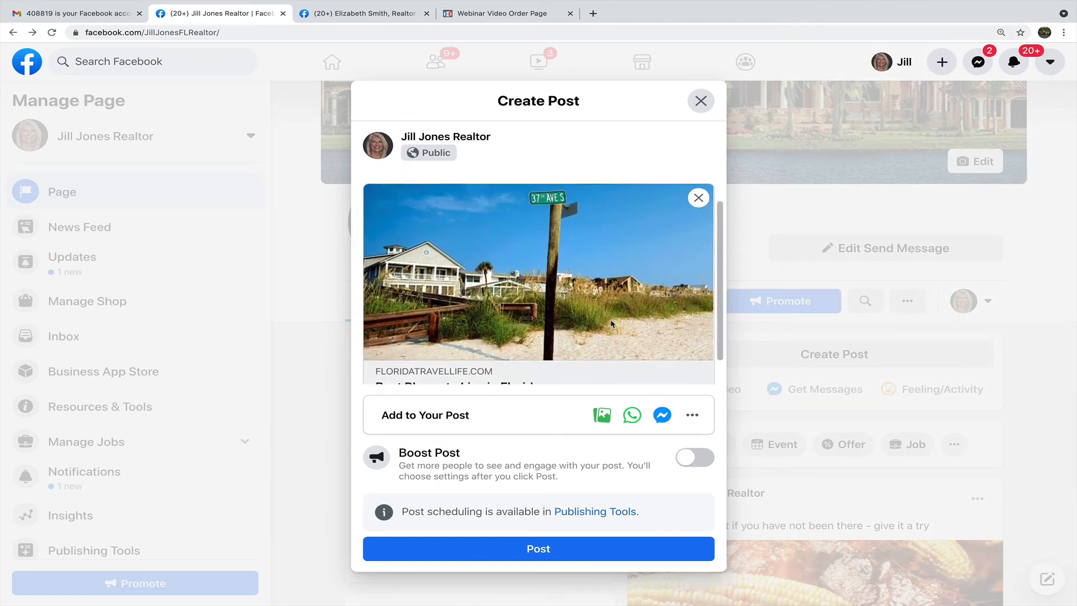
pyautogui.scroll(3, 612, 324)
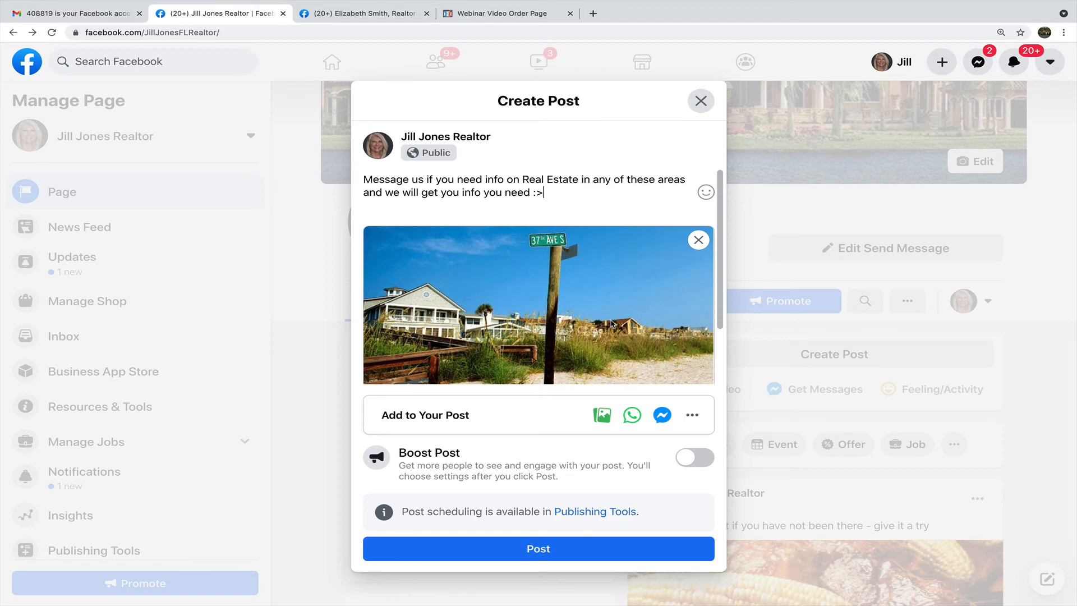
pyautogui.scroll(-3, 611, 324)
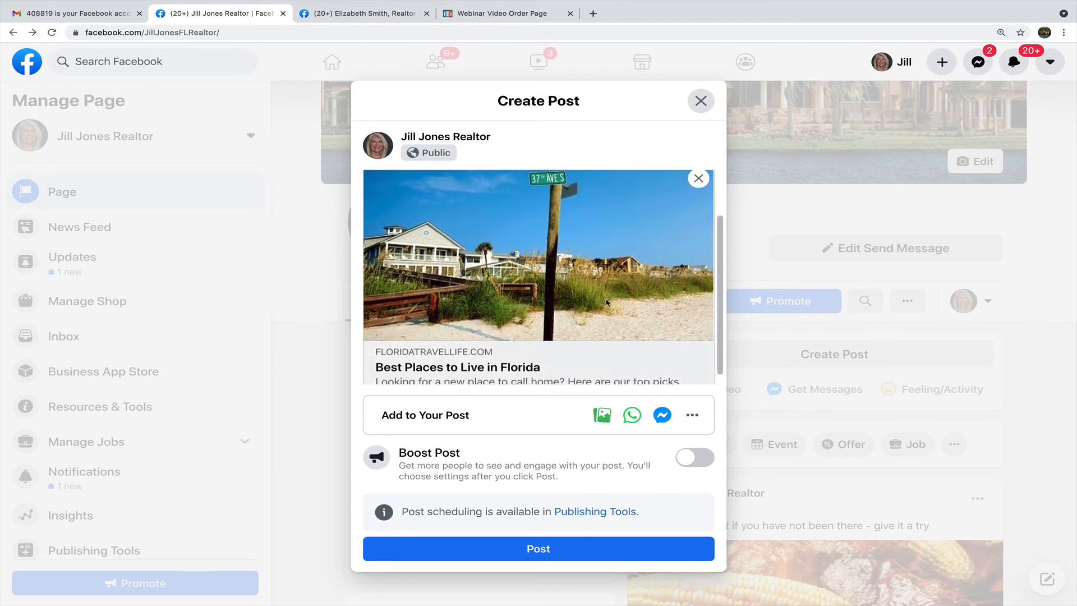
pyautogui.scroll(1, 606, 303)
pyautogui.scroll(2, 605, 303)
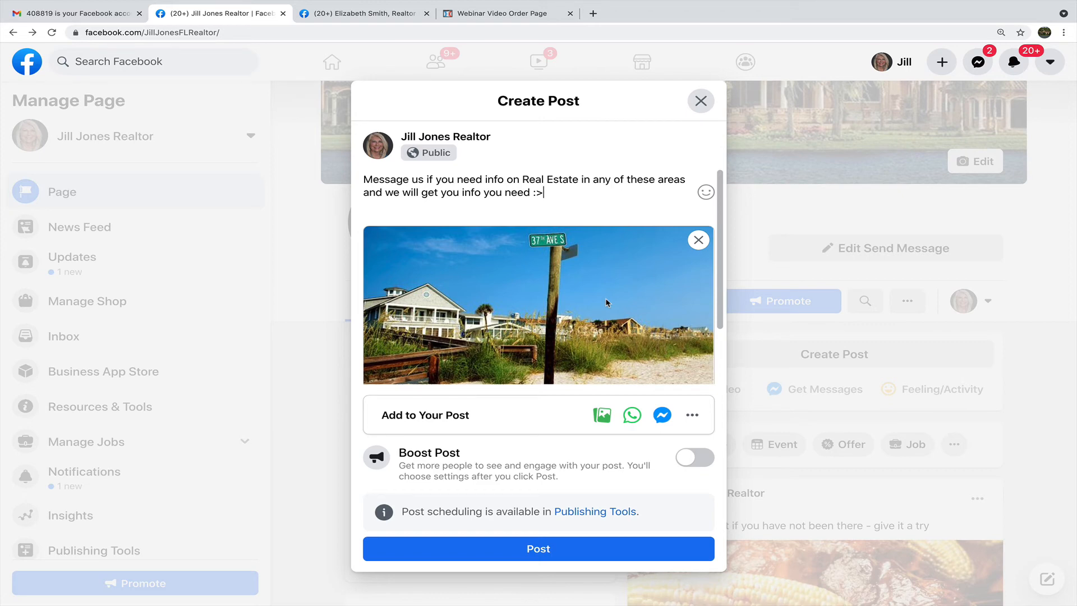
pyautogui.scroll(-2, 606, 303)
pyautogui.scroll(2, 606, 303)
pyautogui.scroll(-2, 615, 191)
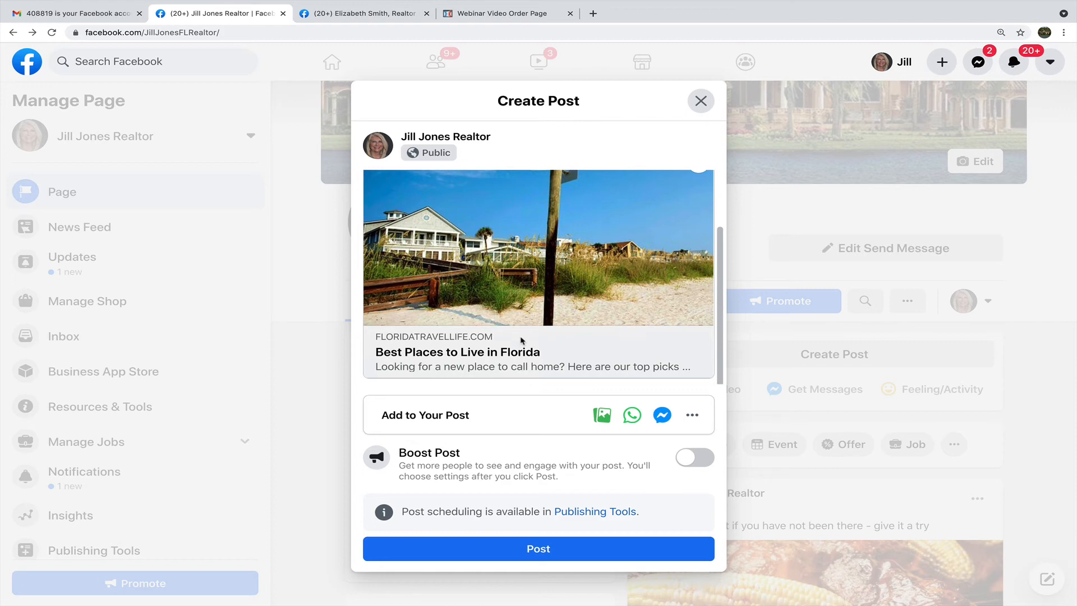
pyautogui.click(530, 555)
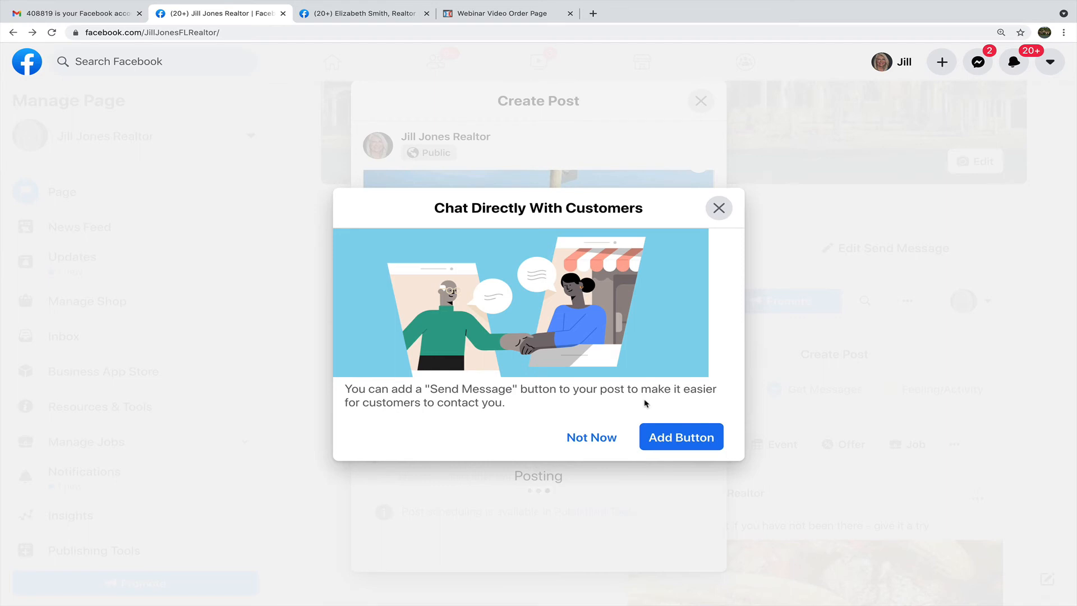
pyautogui.click(591, 437)
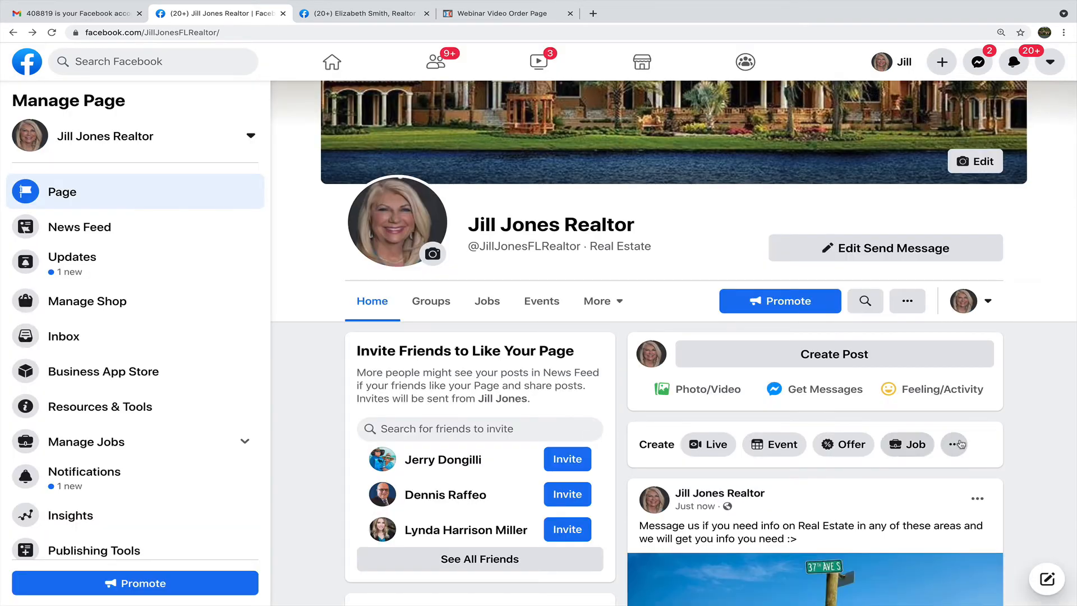
pyautogui.scroll(-3, 960, 444)
pyautogui.scroll(-3, 960, 444)
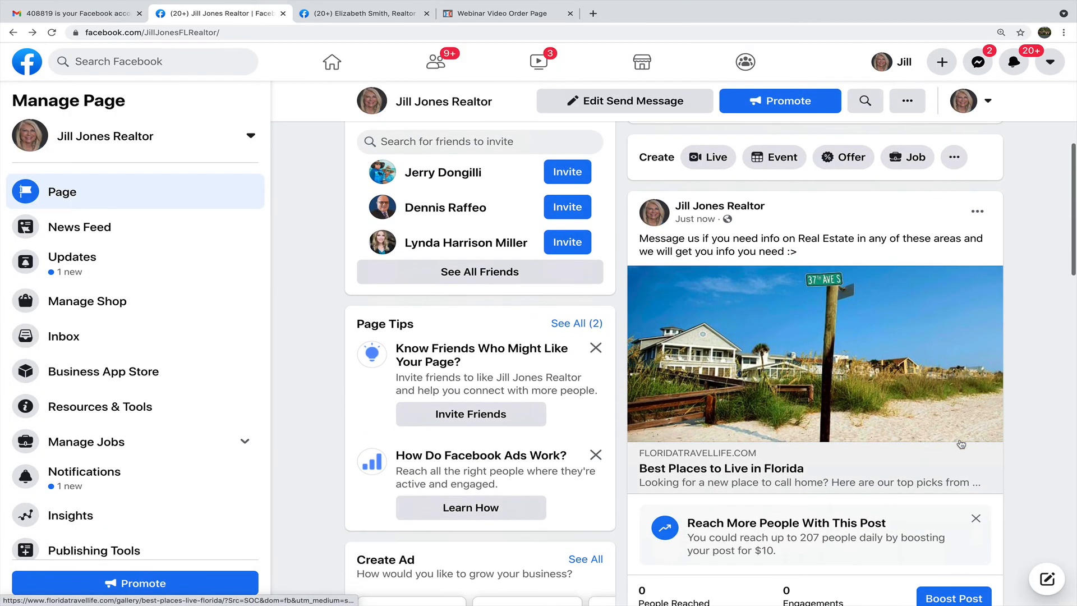
pyautogui.scroll(-2, 942, 481)
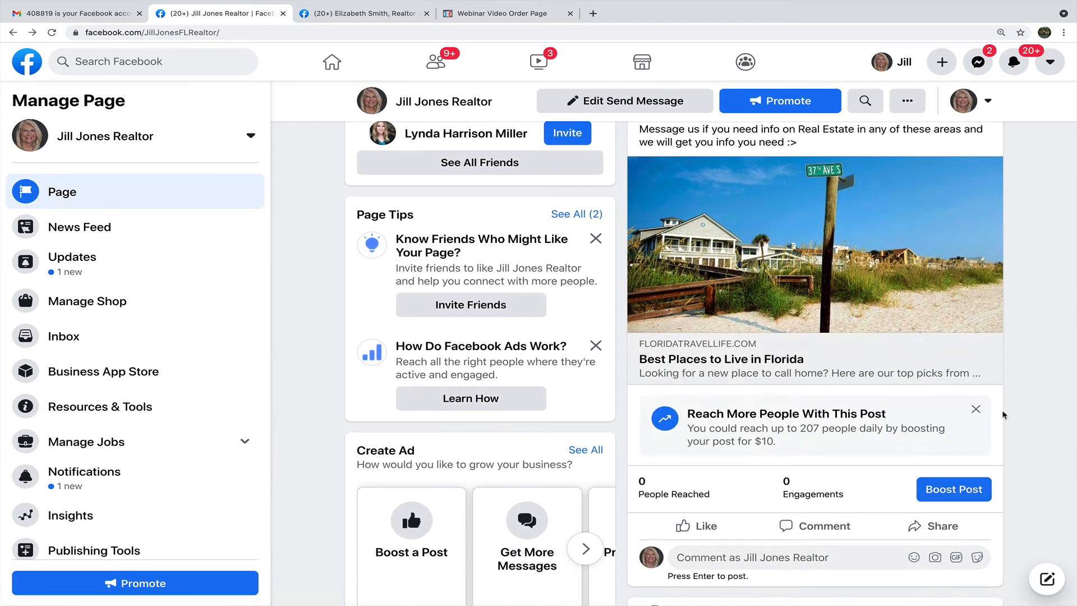
pyautogui.scroll(1, 1001, 396)
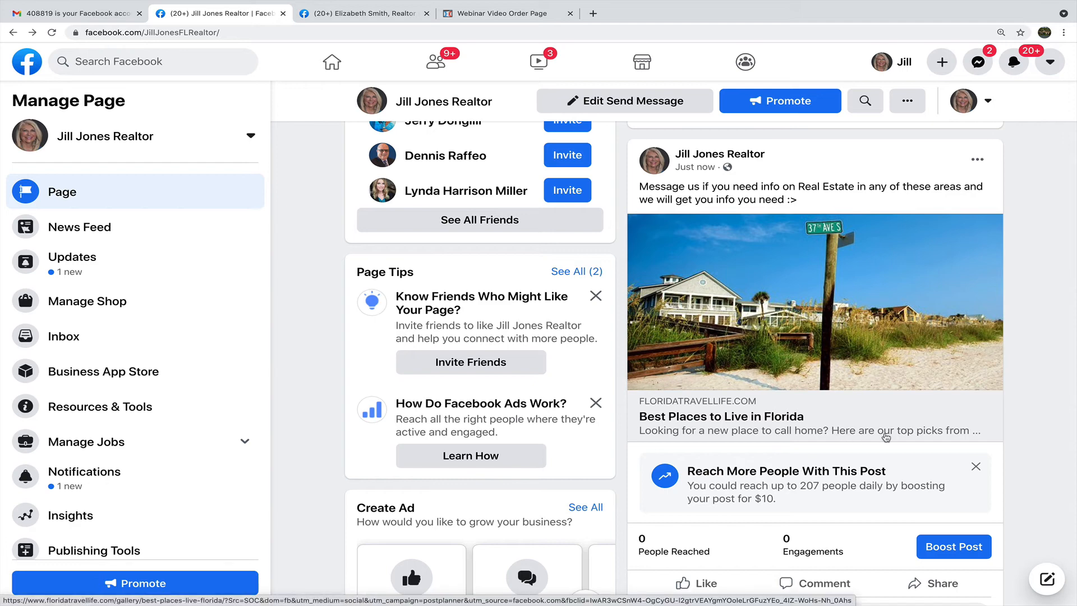
pyautogui.scroll(-1, 886, 437)
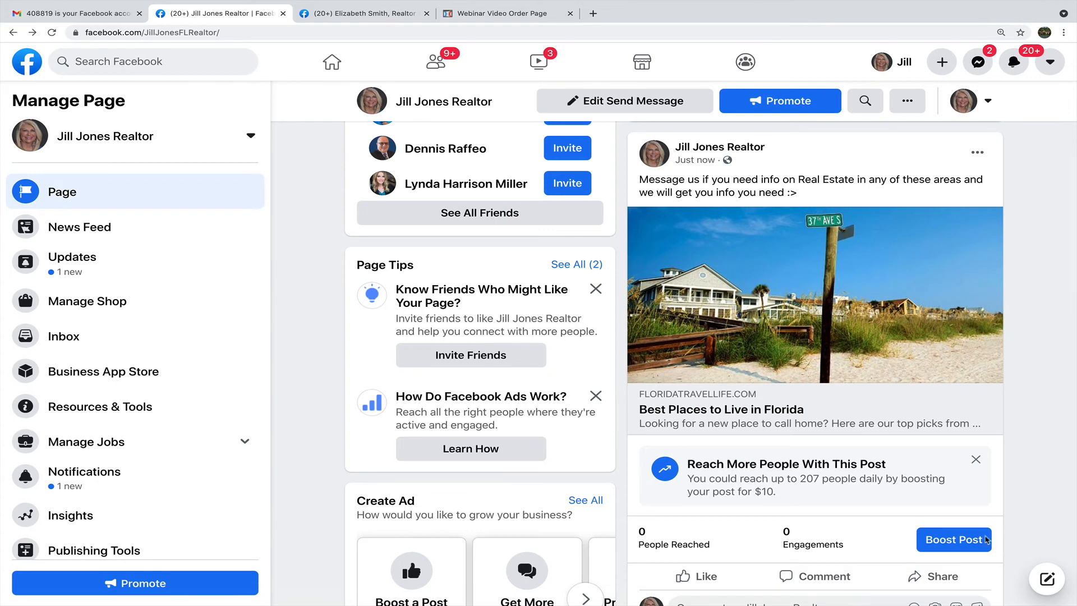
pyautogui.scroll(-1, 1028, 470)
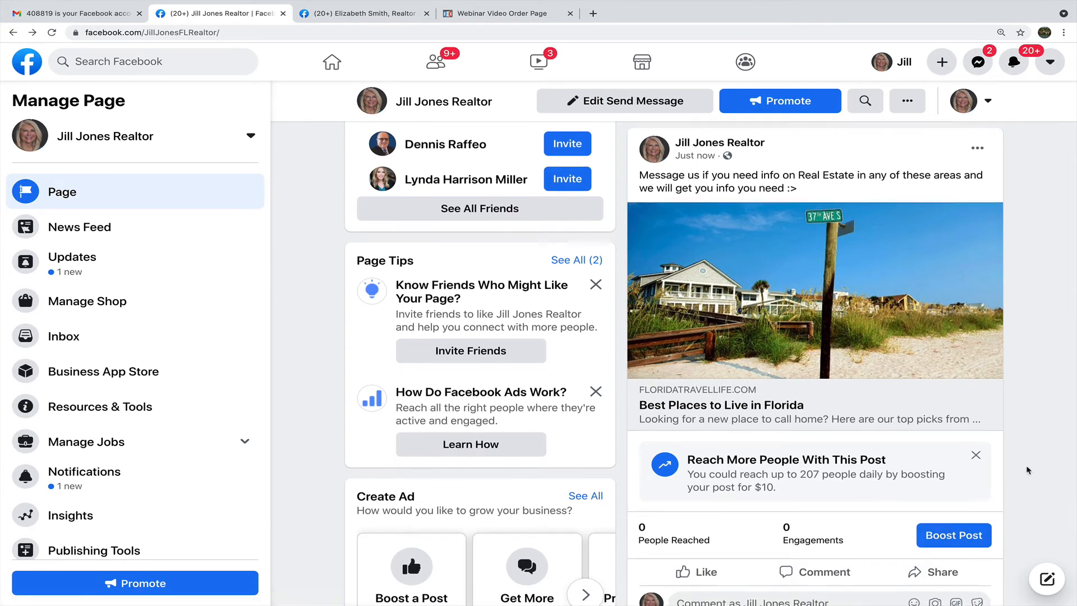
pyautogui.scroll(-1, 1028, 469)
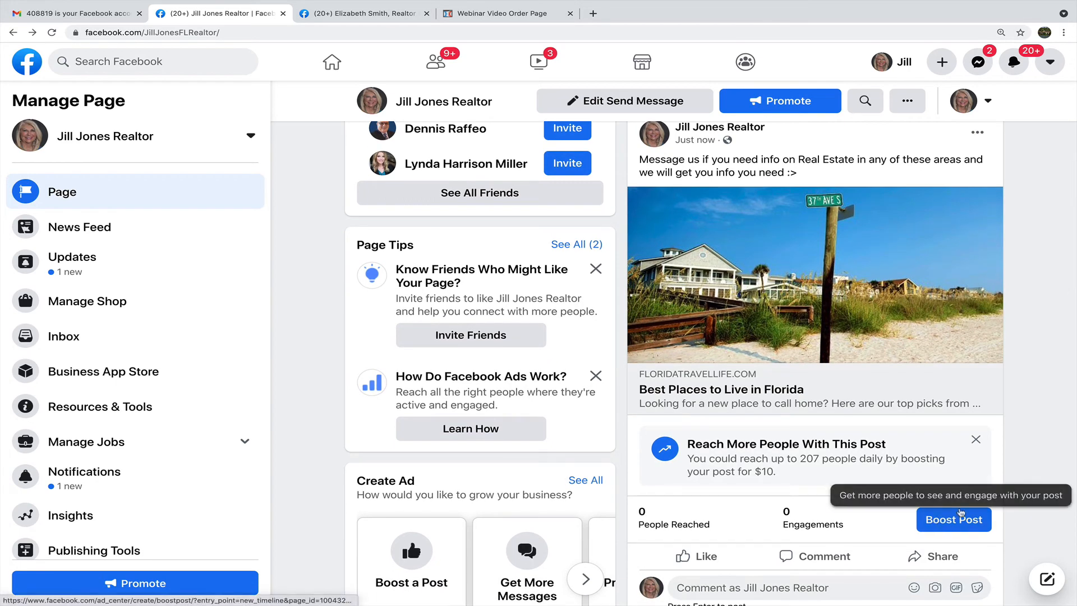
pyautogui.scroll(3, 1050, 439)
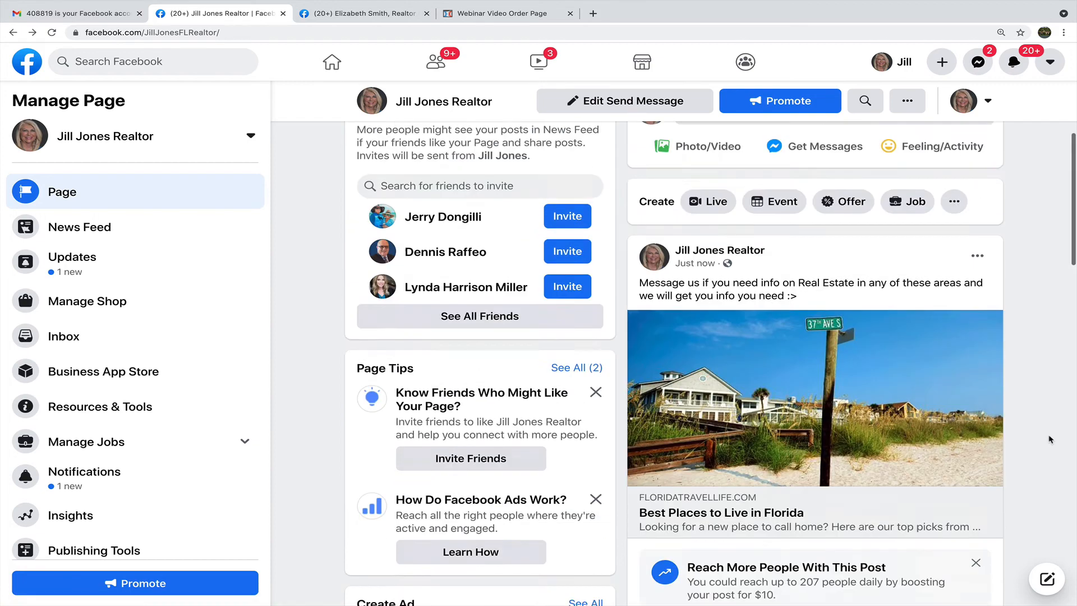
pyautogui.scroll(7, 1050, 439)
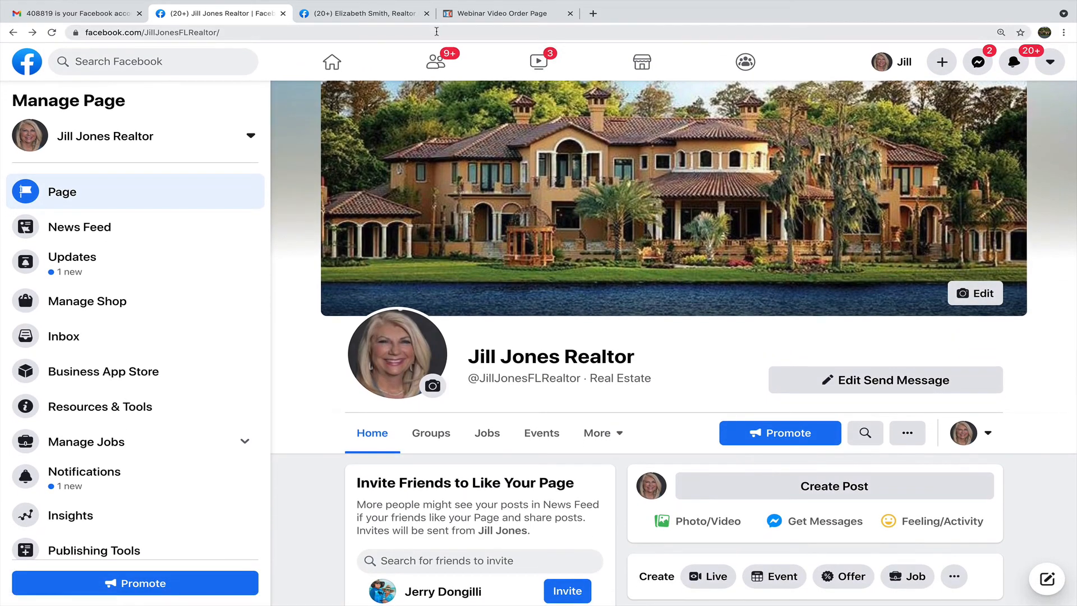
pyautogui.click(464, 27)
pyautogui.press('Return')
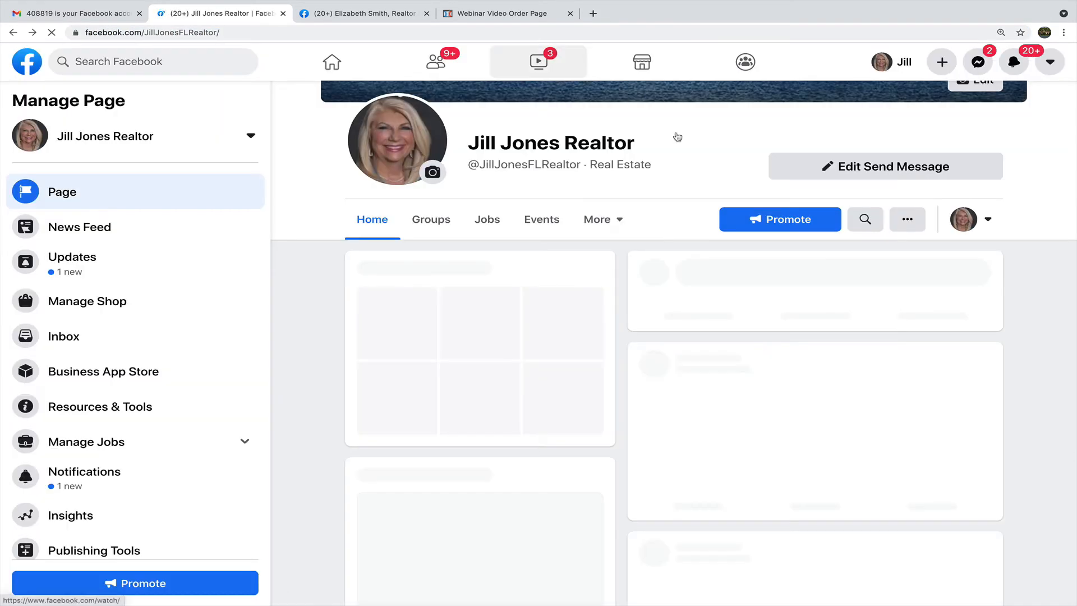
pyautogui.scroll(2, 788, 294)
pyautogui.scroll(1, 787, 294)
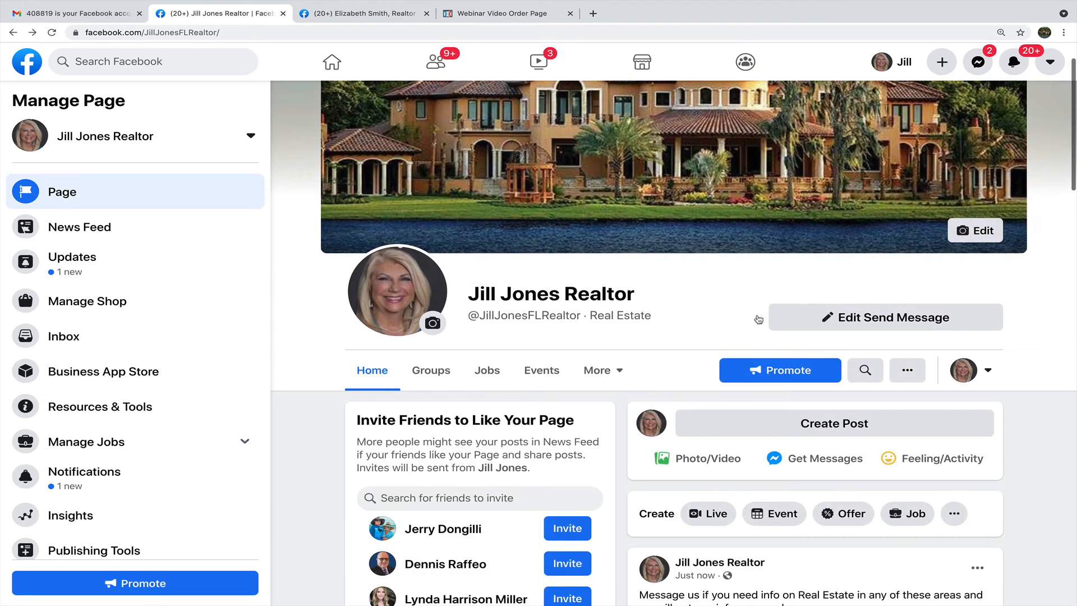
pyautogui.scroll(-1, 730, 316)
pyautogui.scroll(1, 728, 317)
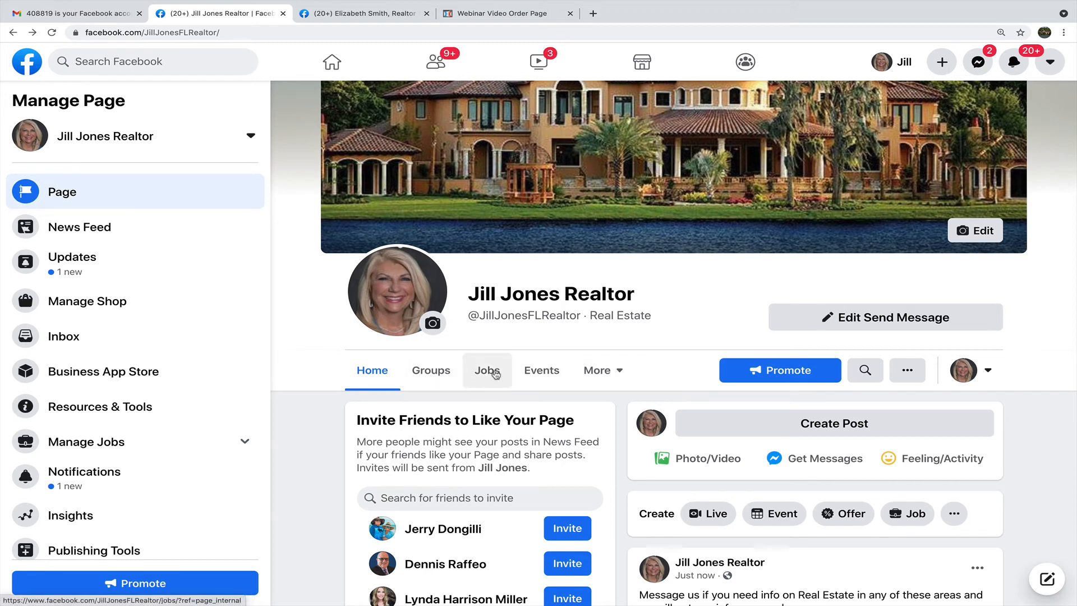
pyautogui.click(598, 371)
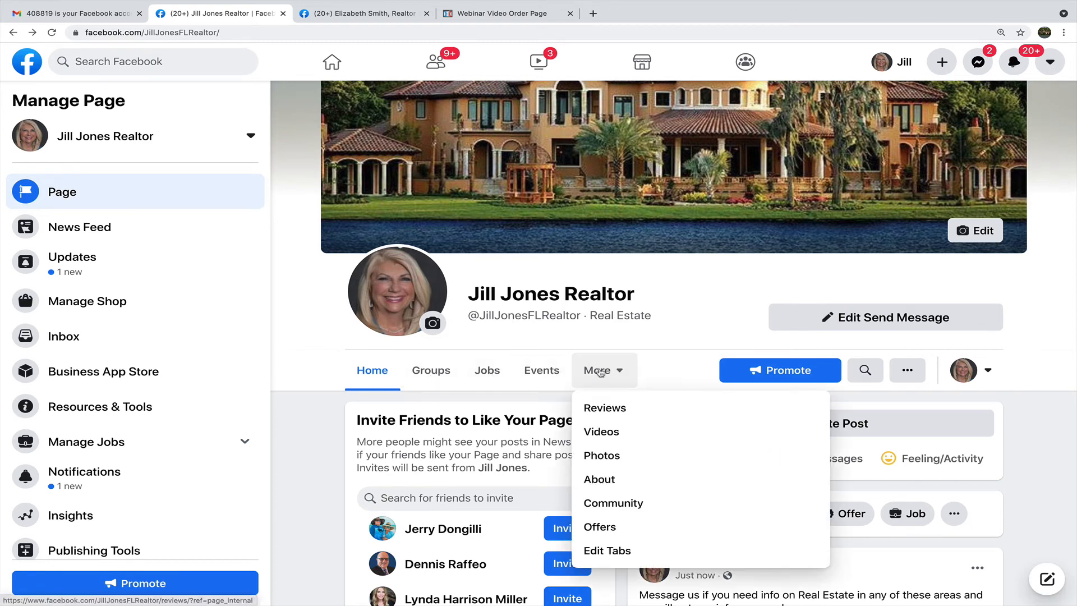
pyautogui.click(610, 409)
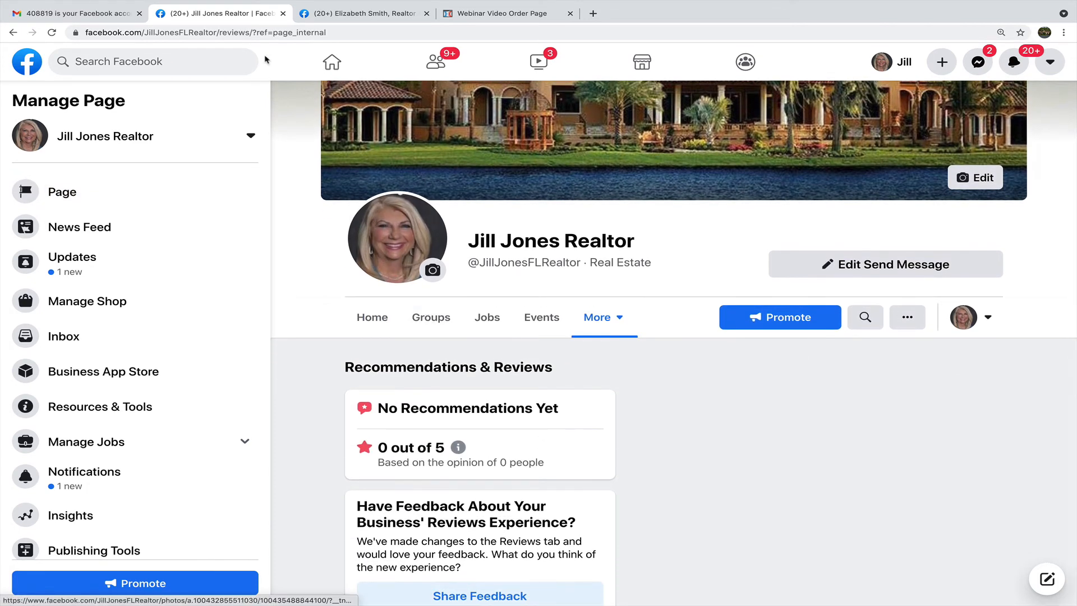
pyautogui.moveTo(254, 32); pyautogui.dragTo(80, 32)
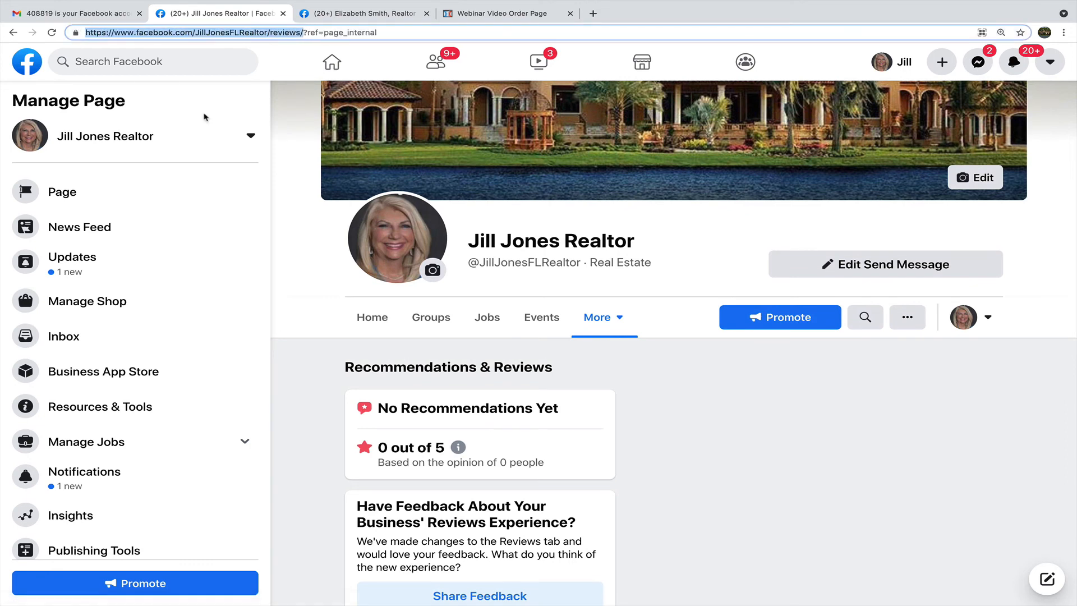
pyautogui.scroll(-1, 589, 427)
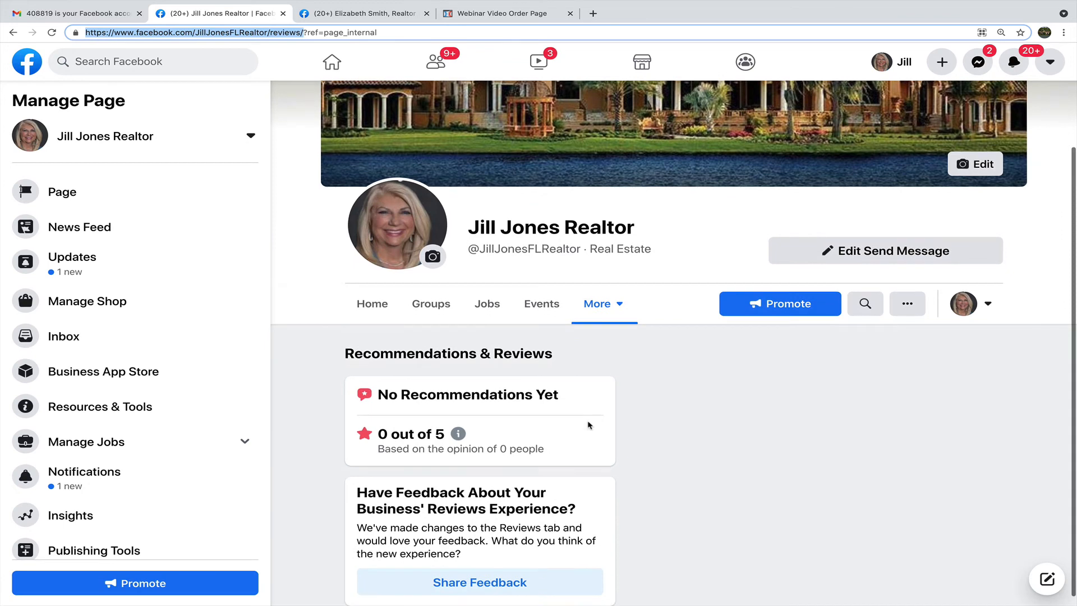
pyautogui.click(542, 457)
pyautogui.moveTo(363, 460); pyautogui.dragTo(374, 449)
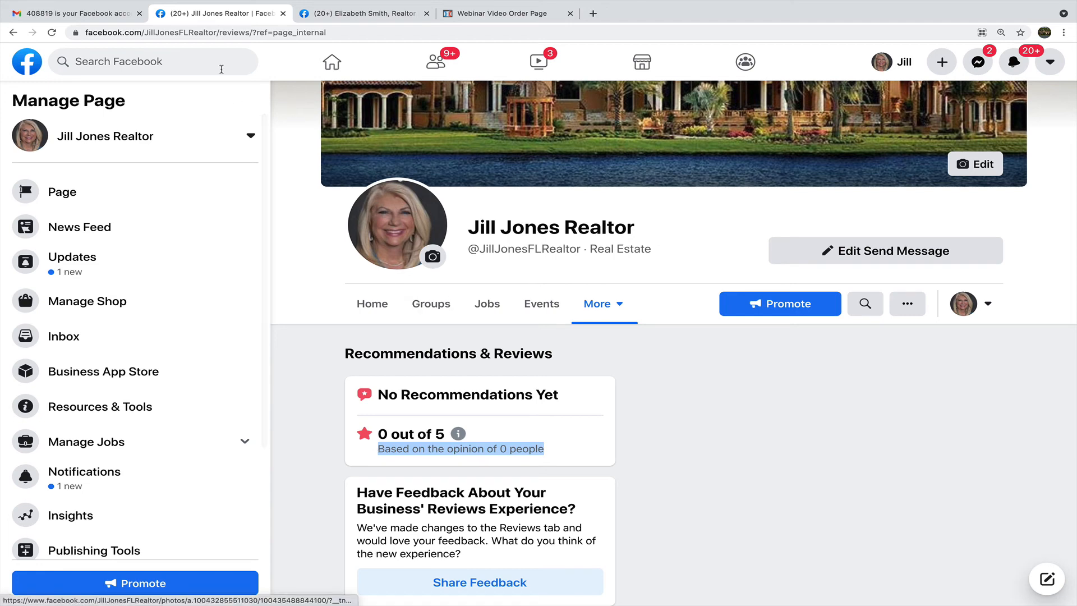
pyautogui.moveTo(253, 32); pyautogui.dragTo(106, 26)
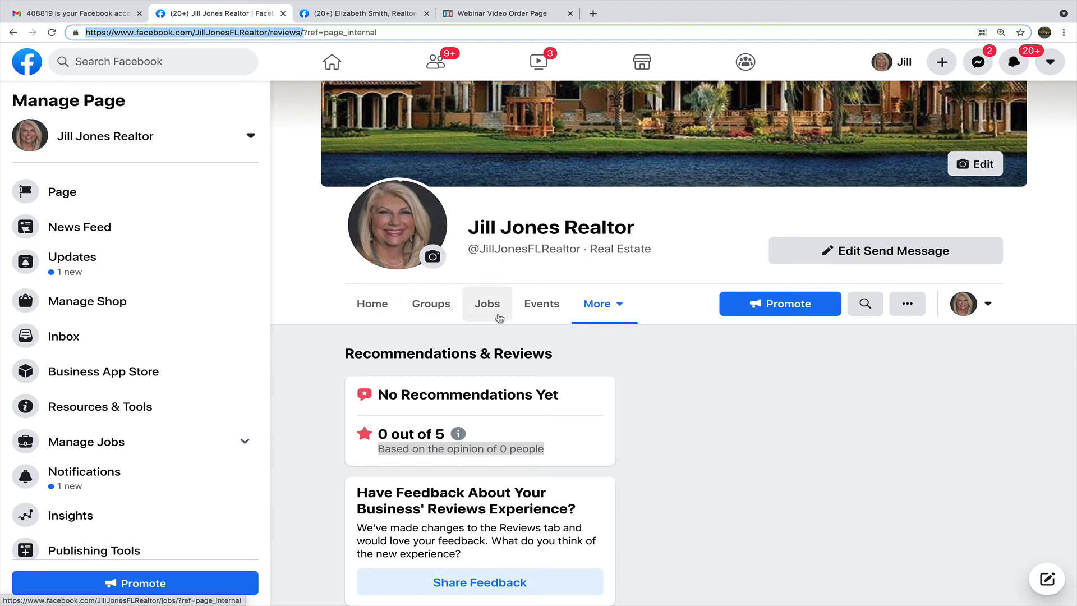
pyautogui.click(372, 305)
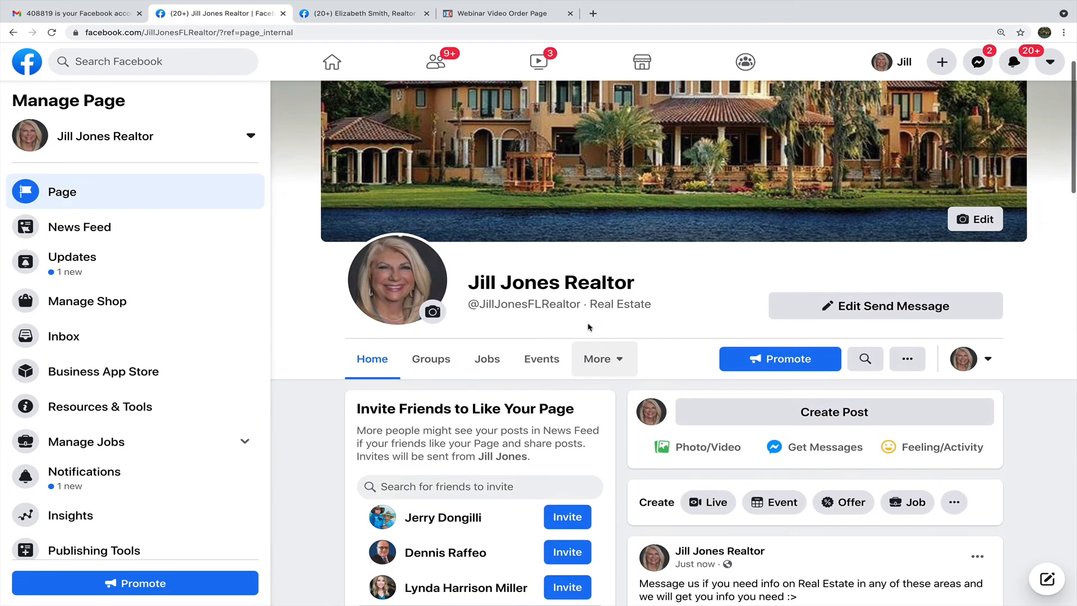
# Apply the Services template in Settings > Templates and Tabs, then trim 'settings' from the address.
pyautogui.scroll(-3, 164, 343)
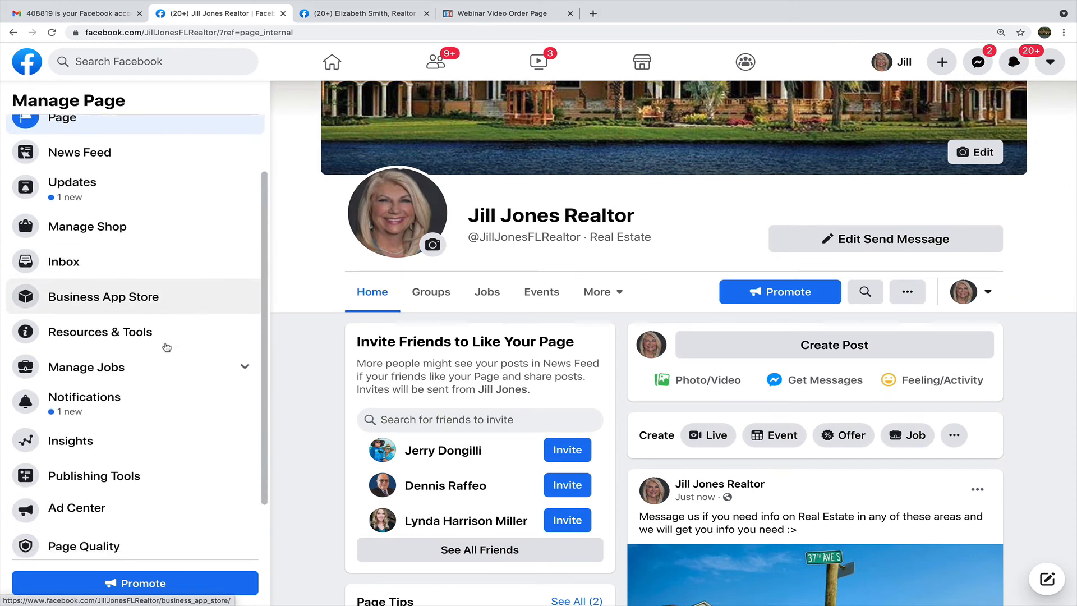
pyautogui.click(90, 542)
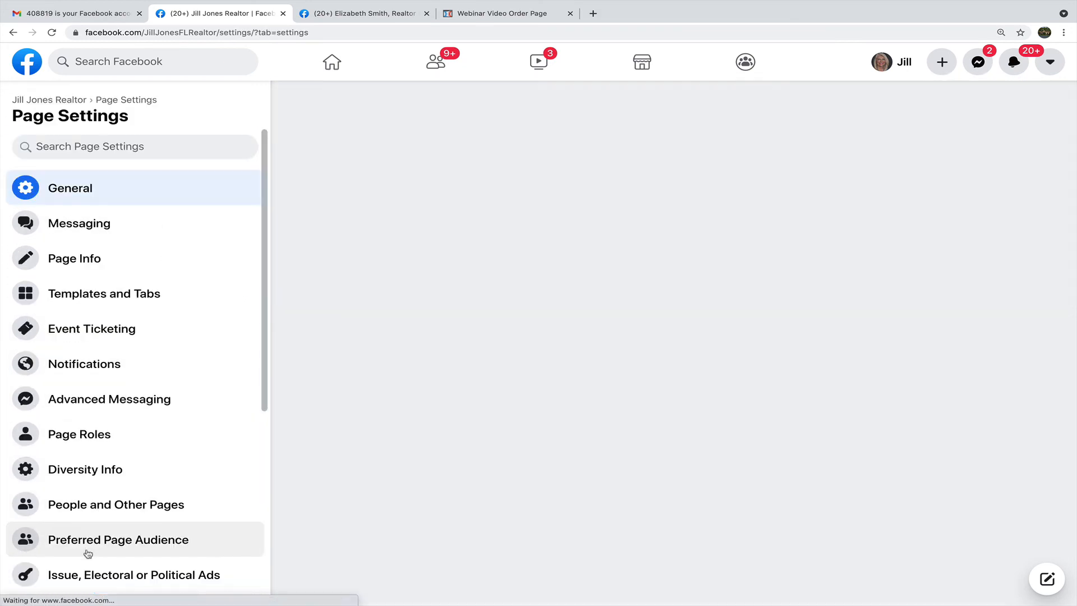
pyautogui.click(110, 304)
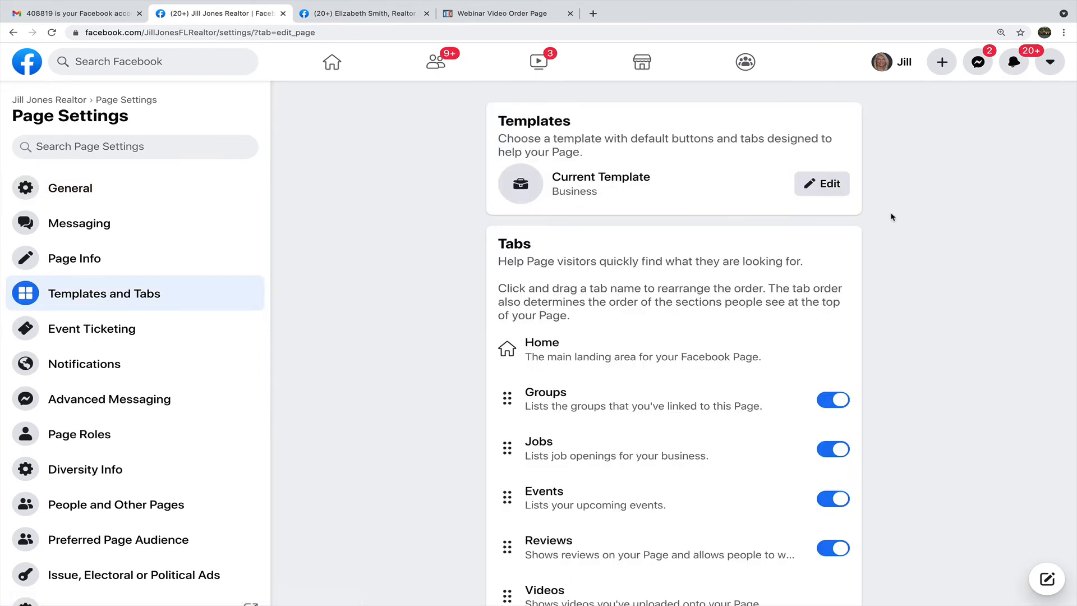
pyautogui.click(820, 184)
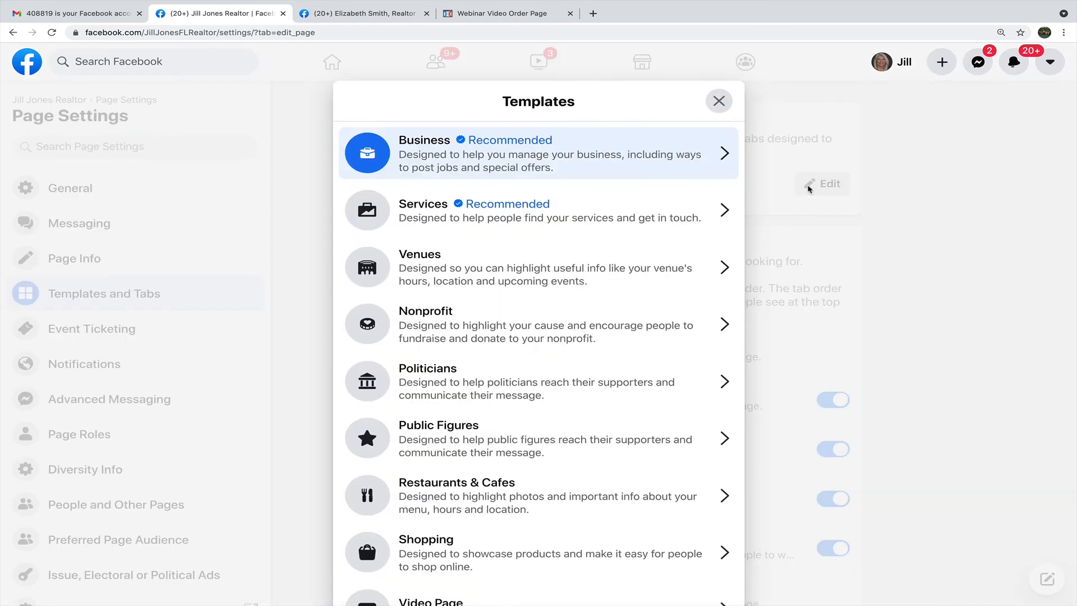
pyautogui.click(513, 217)
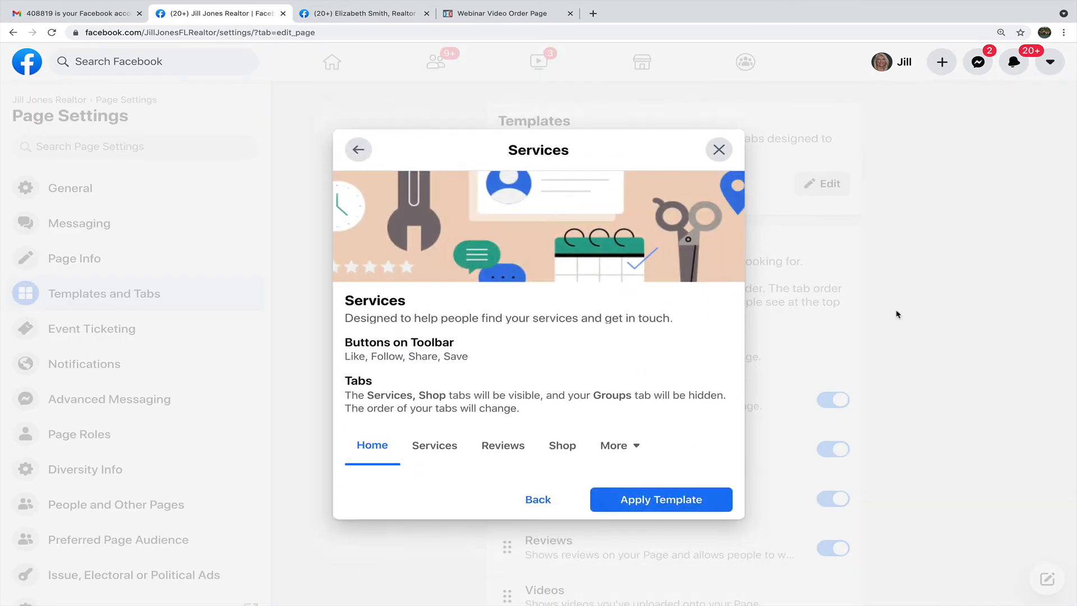
pyautogui.click(655, 505)
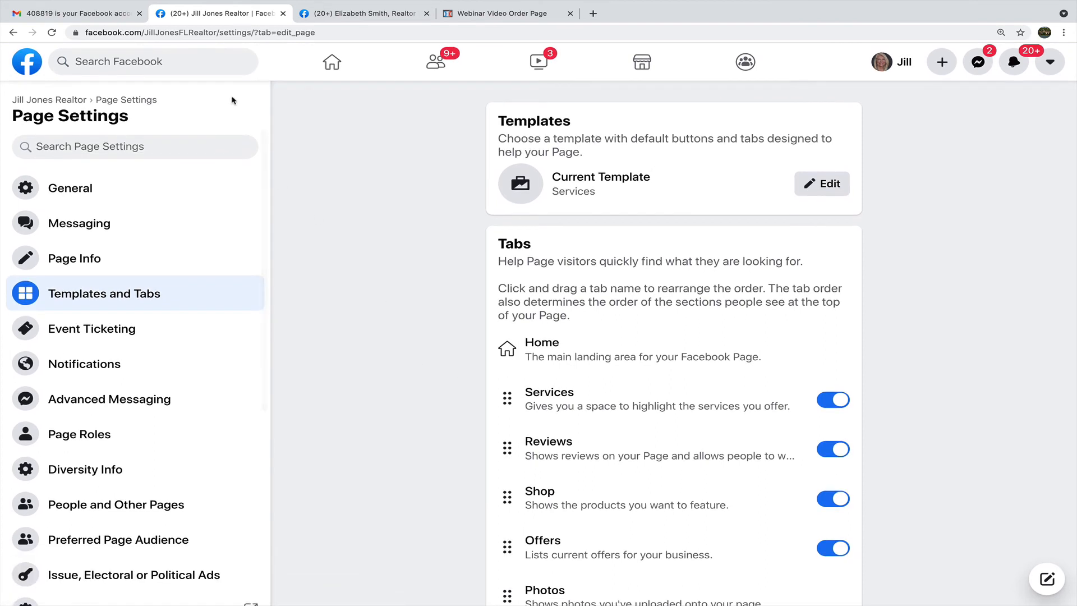
pyautogui.moveTo(324, 34); pyautogui.dragTo(219, 30)
pyautogui.press('BackSpace')
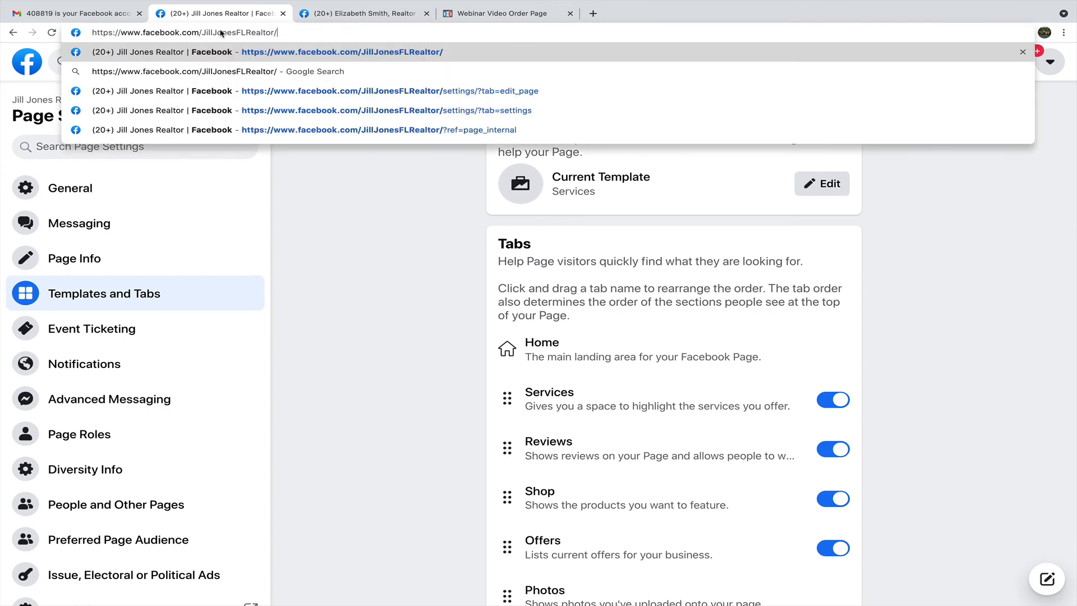
# Load the page's main address and open More to see Offers, Photos and Jobs.
pyautogui.press('Return')
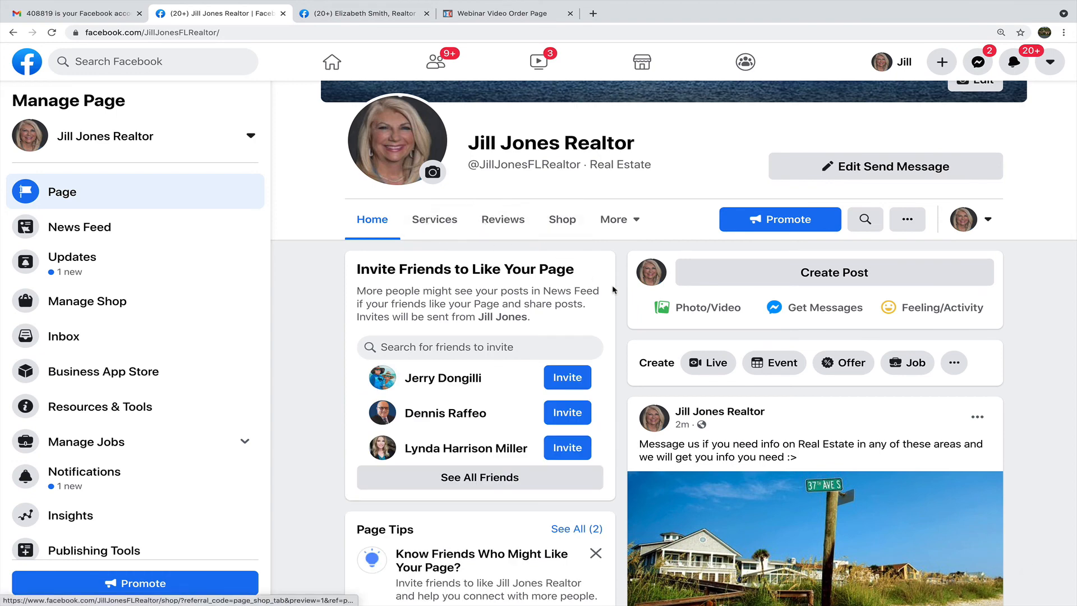
pyautogui.click(616, 219)
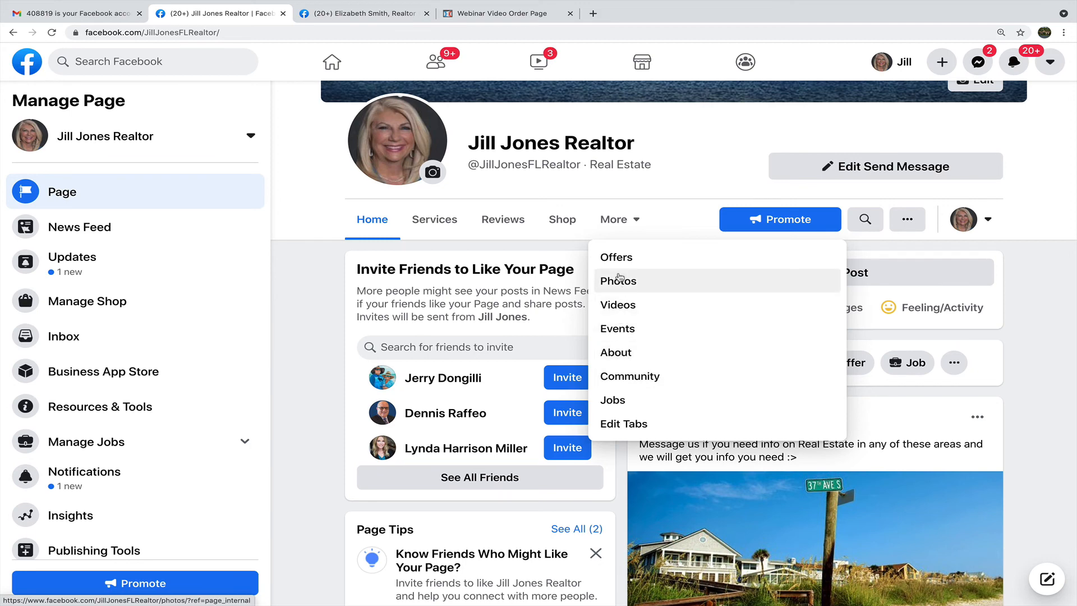
pyautogui.scroll(-1, 167, 391)
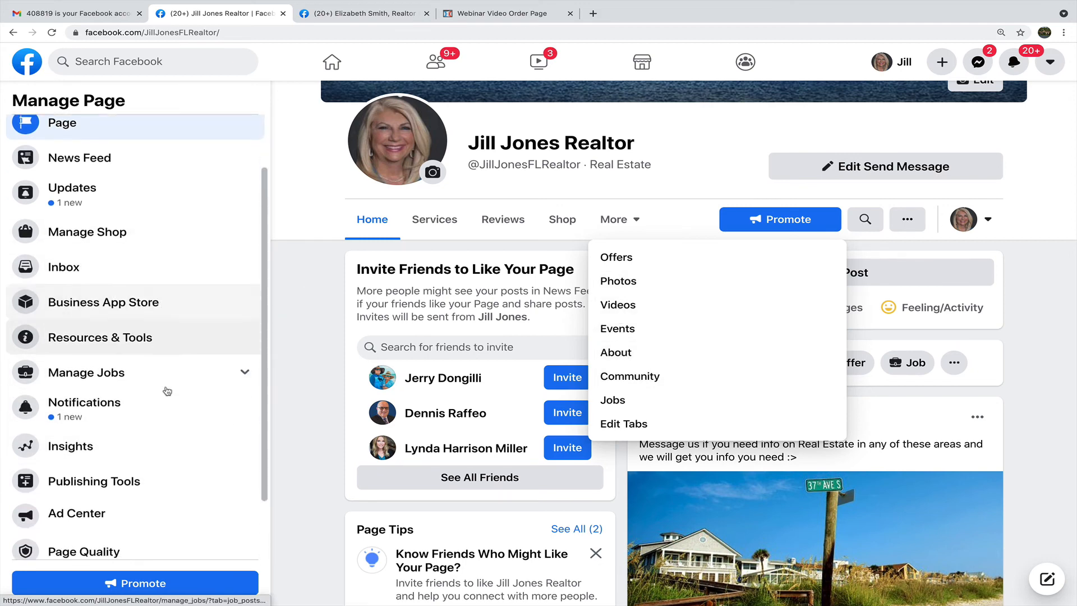
pyautogui.scroll(-1, 167, 391)
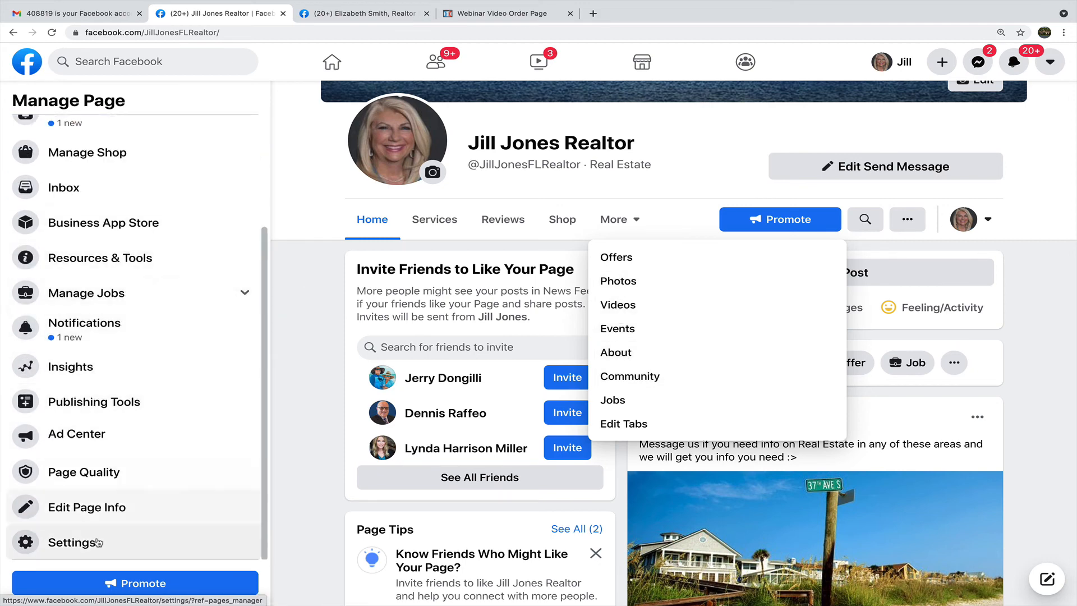
# In the tab settings, switch off the Shop and Offers tabs.
pyautogui.click(643, 424)
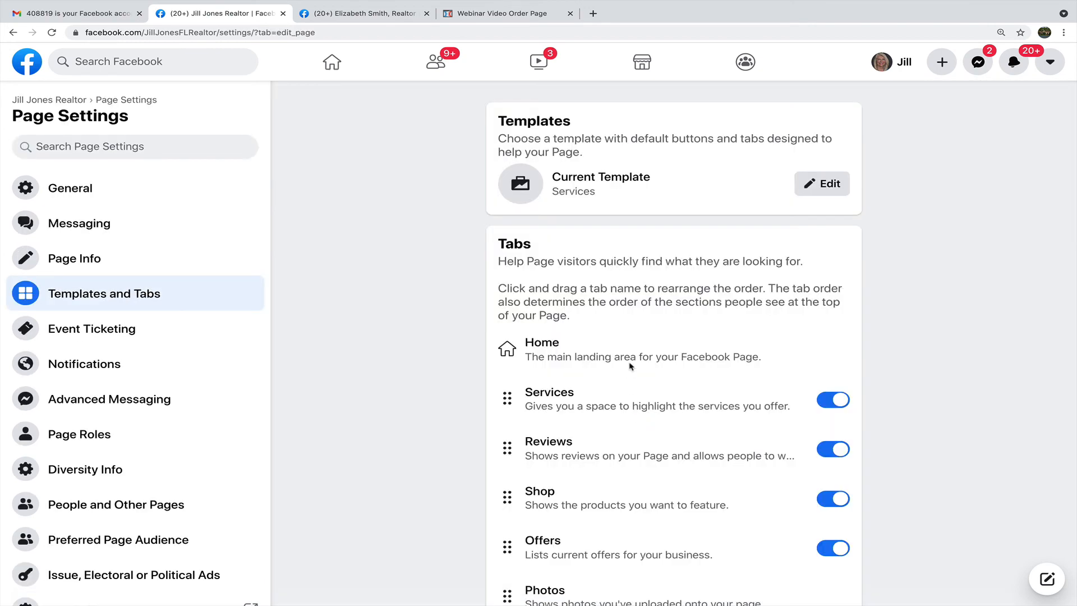
pyautogui.scroll(-3, 920, 259)
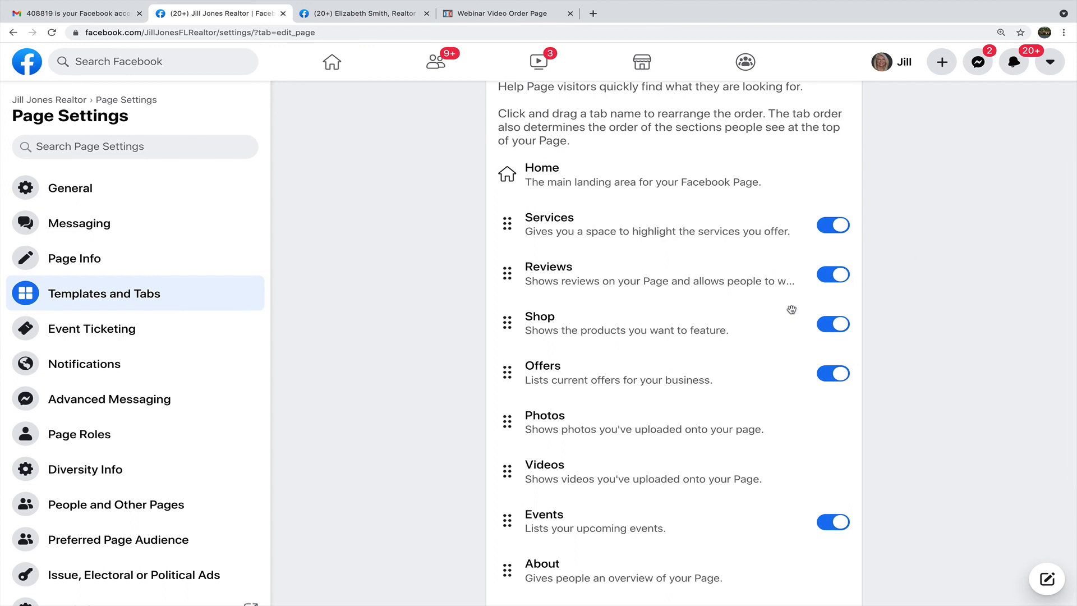
pyautogui.scroll(-1, 796, 309)
pyautogui.click(837, 302)
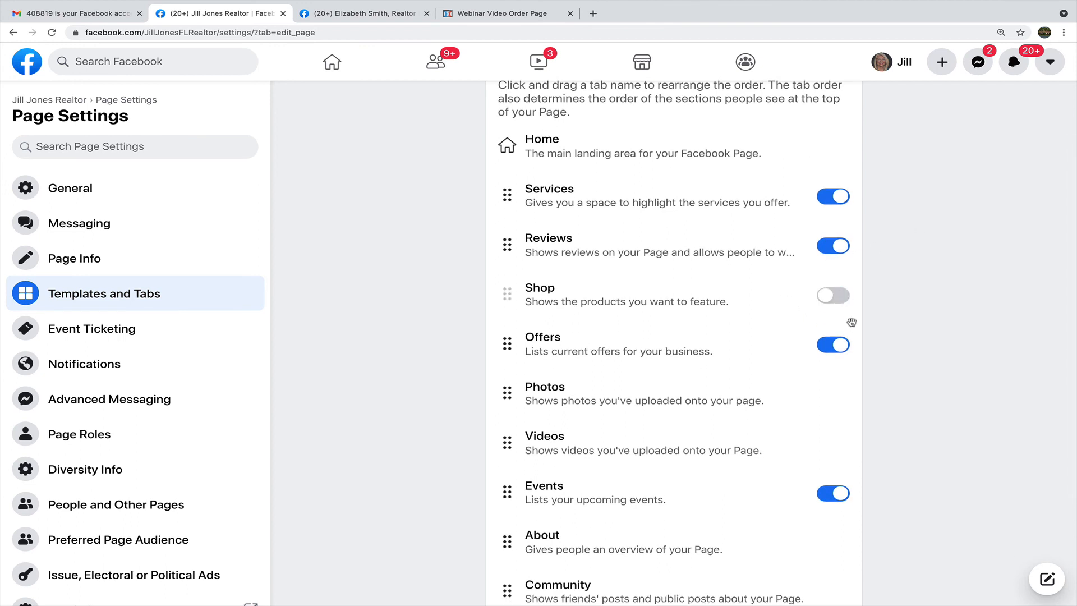
pyautogui.click(830, 346)
pyautogui.scroll(-3, 854, 393)
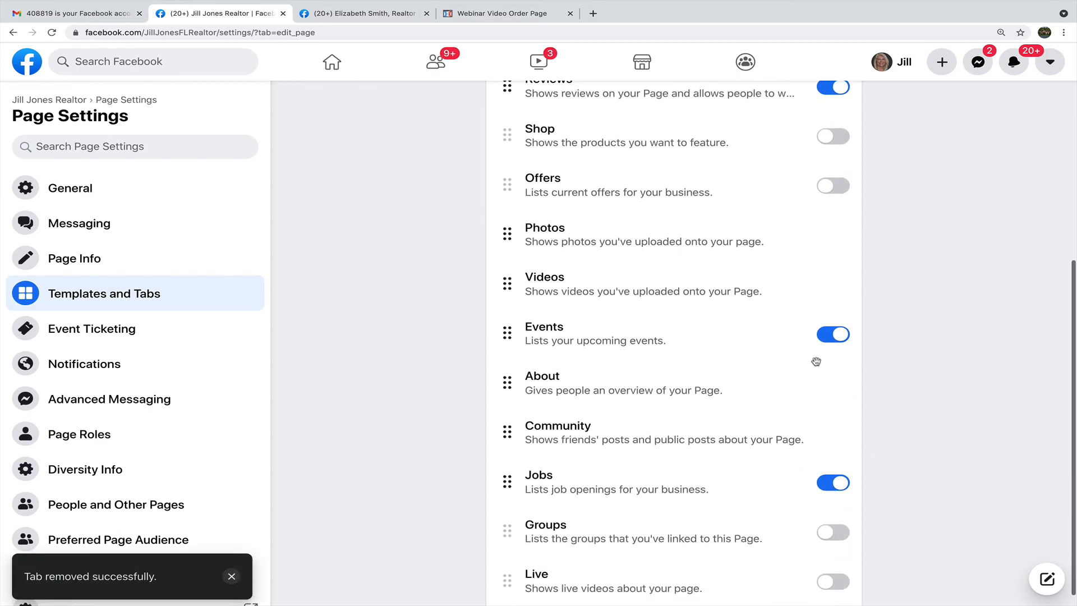
pyautogui.scroll(2, 831, 359)
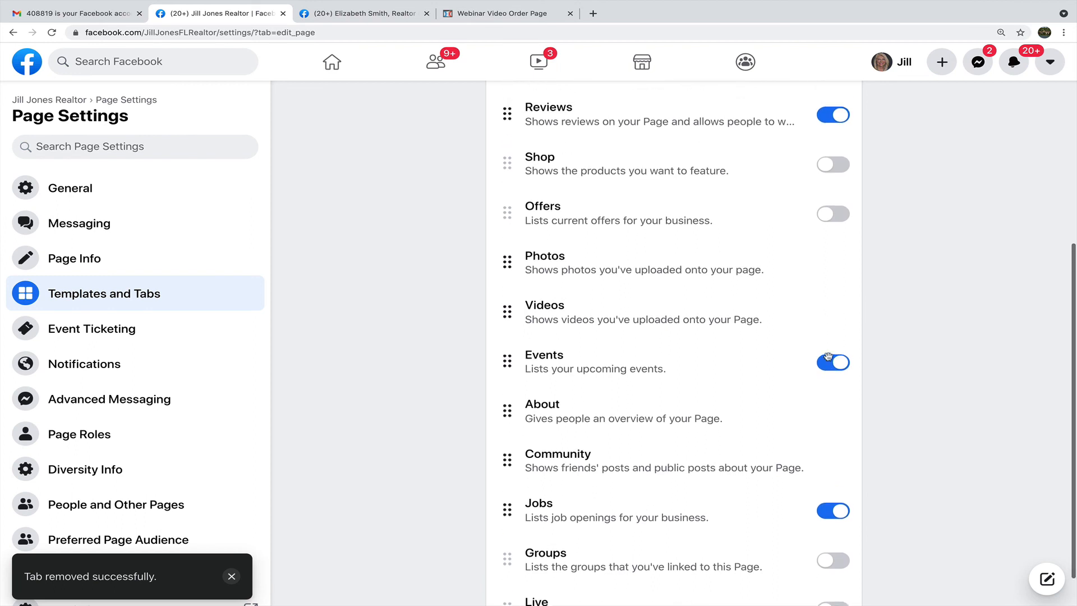
# Move Events above Shop, and switch off Services and move it down among hidden tabs.
pyautogui.moveTo(507, 435); pyautogui.dragTo(507, 230)
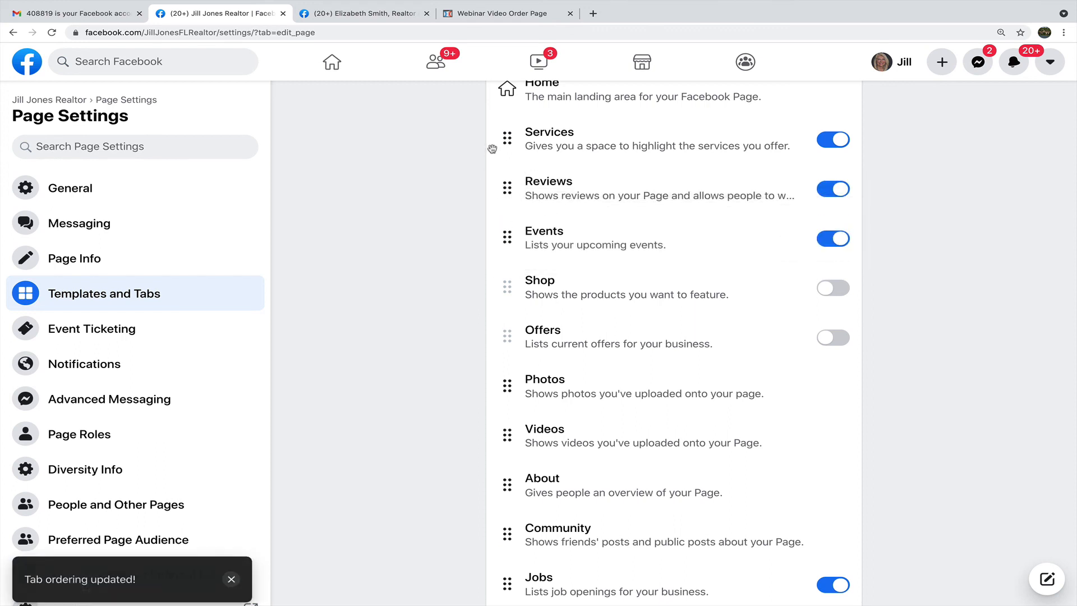
pyautogui.click(829, 144)
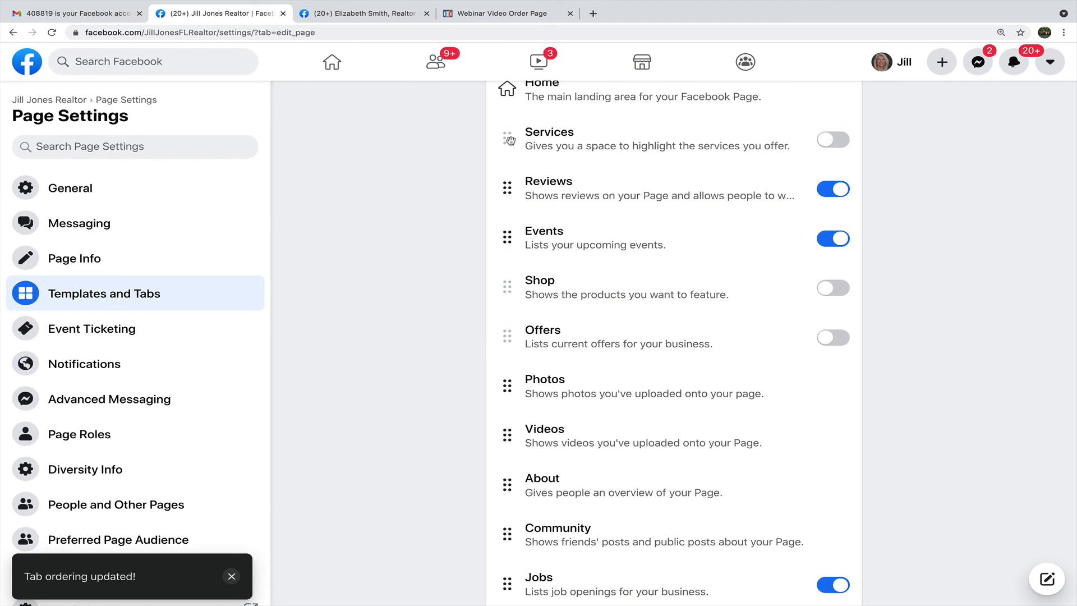
pyautogui.moveTo(507, 141); pyautogui.dragTo(532, 324)
pyautogui.scroll(2, 587, 292)
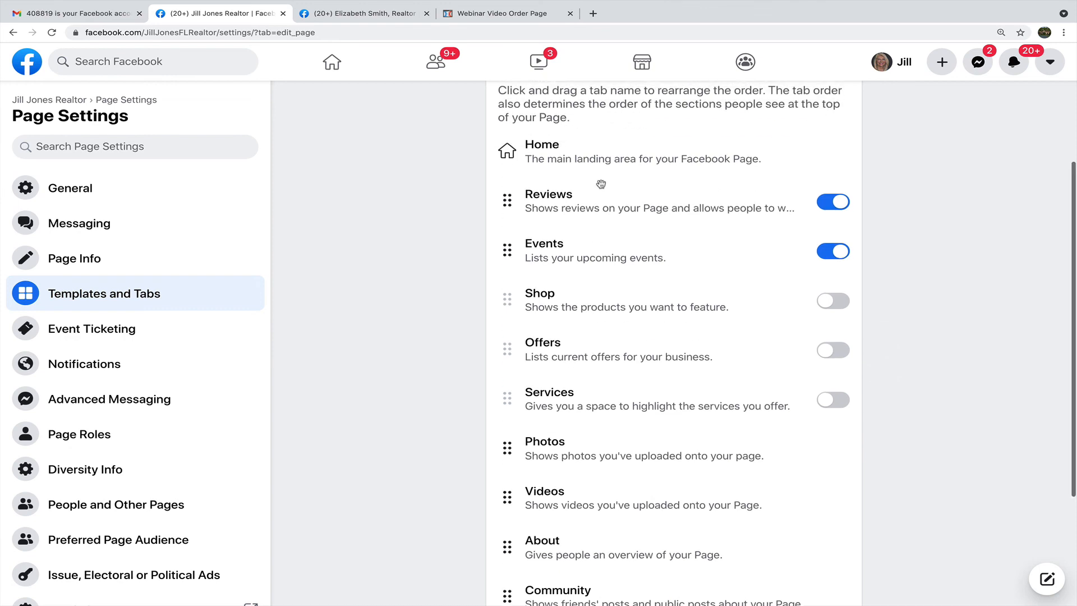
pyautogui.scroll(-1, 600, 336)
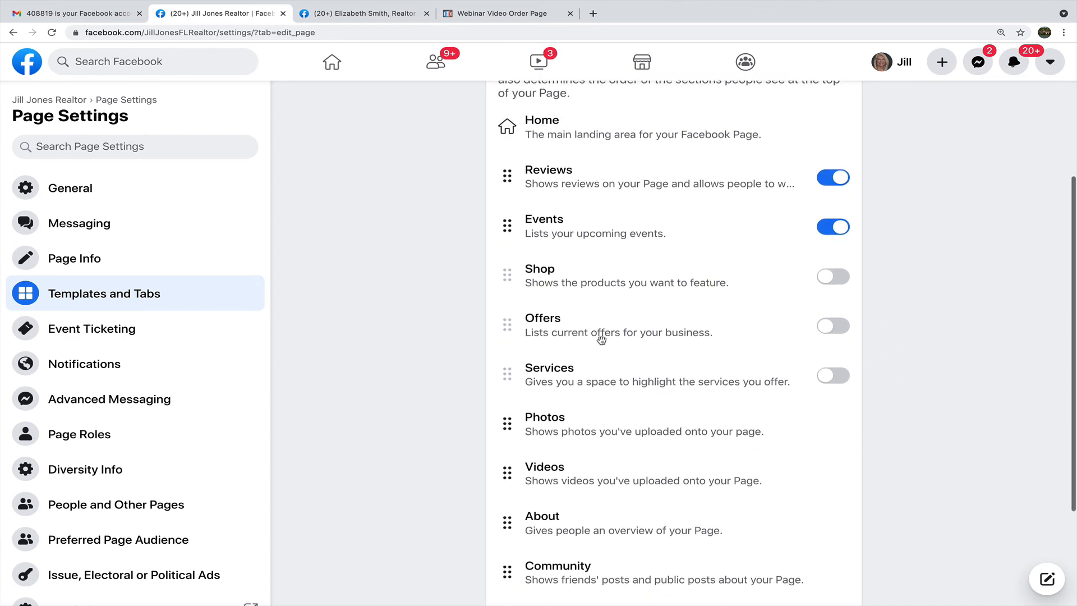
# Move the Videos tab right after Events and switch off the Jobs tab.
pyautogui.moveTo(508, 433); pyautogui.dragTo(504, 234)
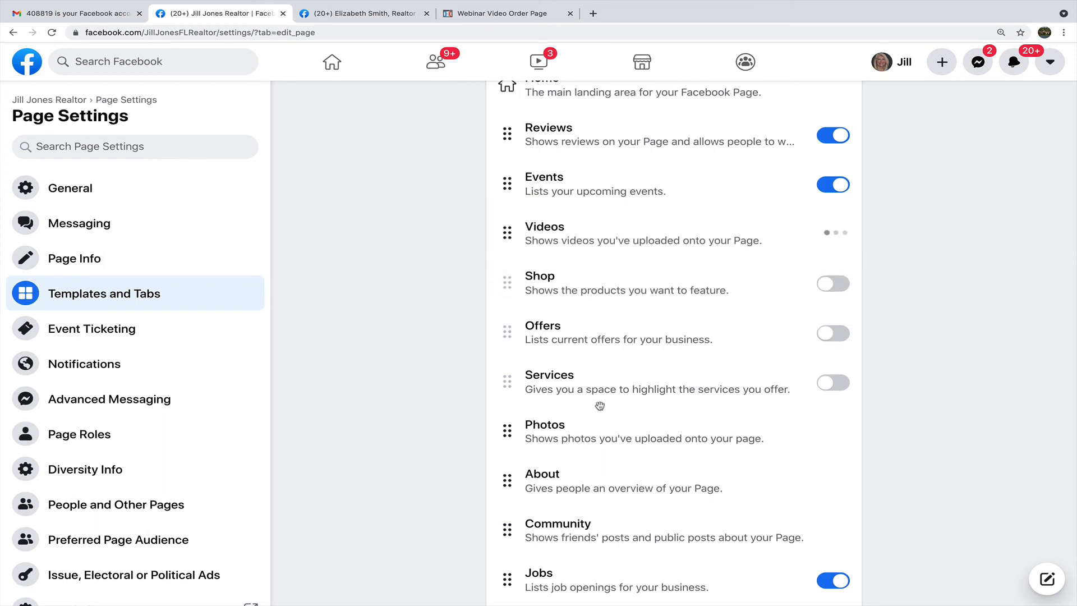
pyautogui.scroll(-2, 596, 406)
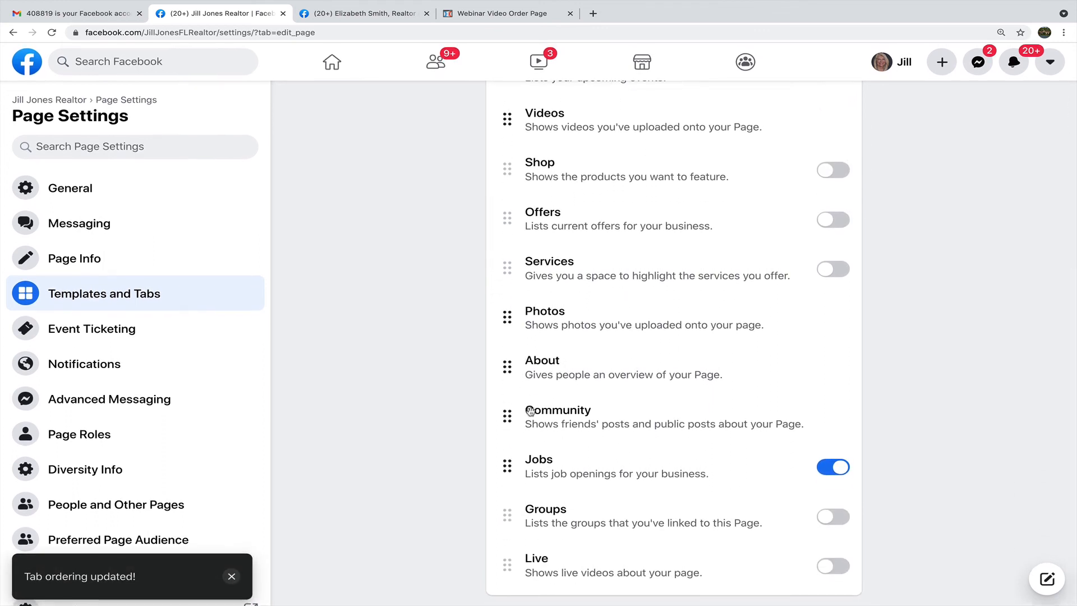
pyautogui.click(832, 469)
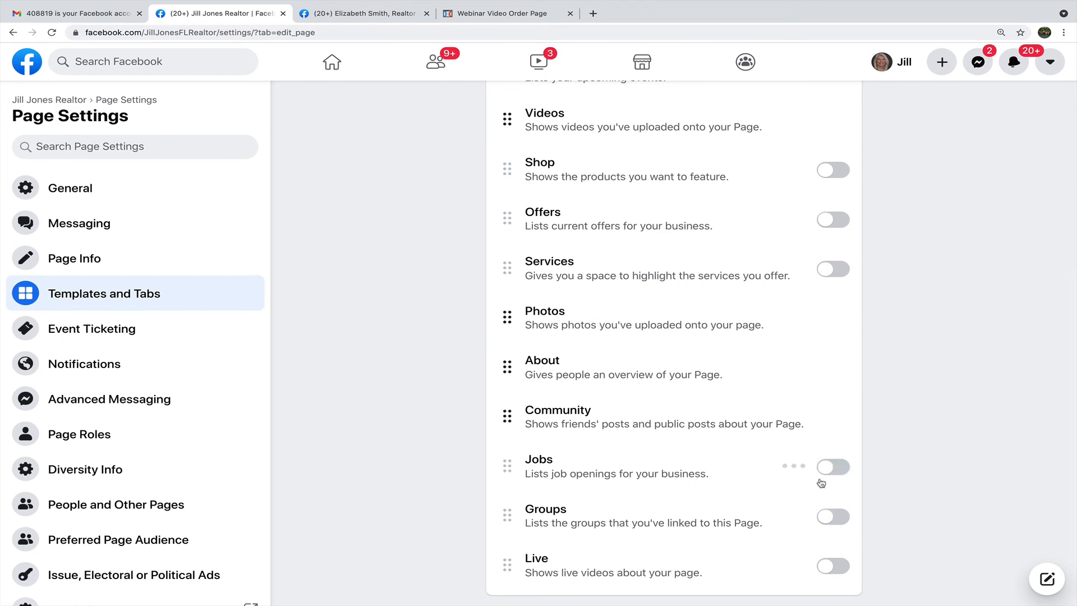
pyautogui.scroll(2, 749, 487)
pyautogui.scroll(5, 749, 487)
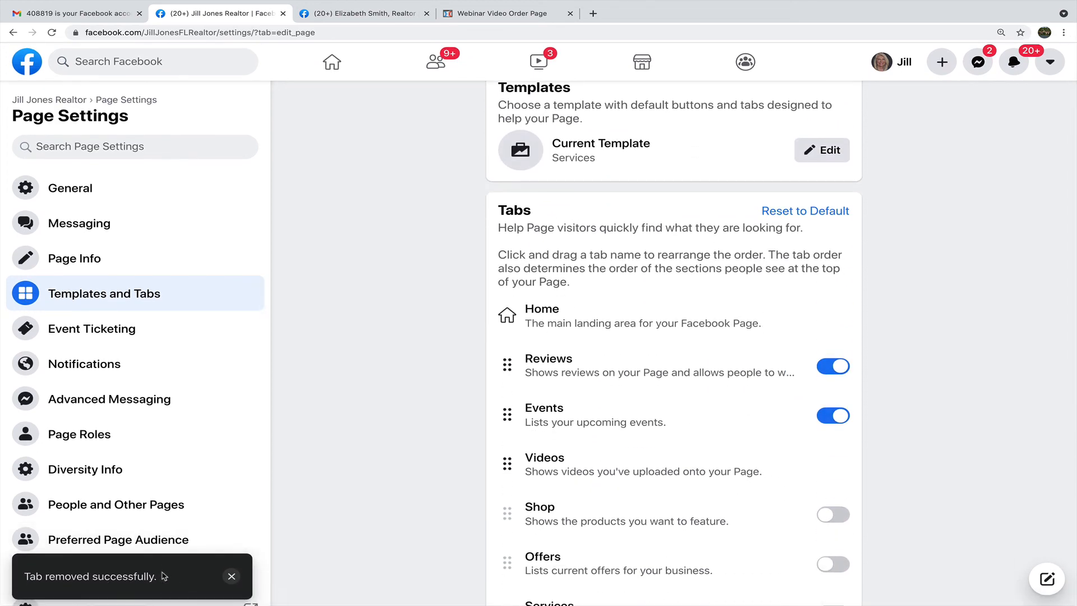
pyautogui.scroll(1, 425, 335)
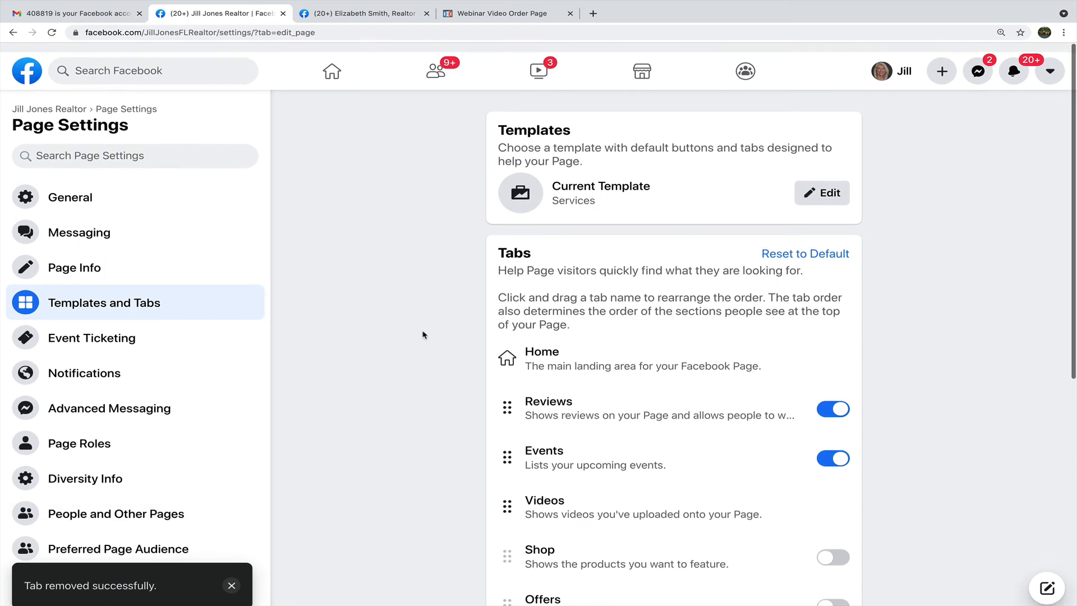
pyautogui.moveTo(322, 28); pyautogui.dragTo(223, 26)
pyautogui.press('Left')
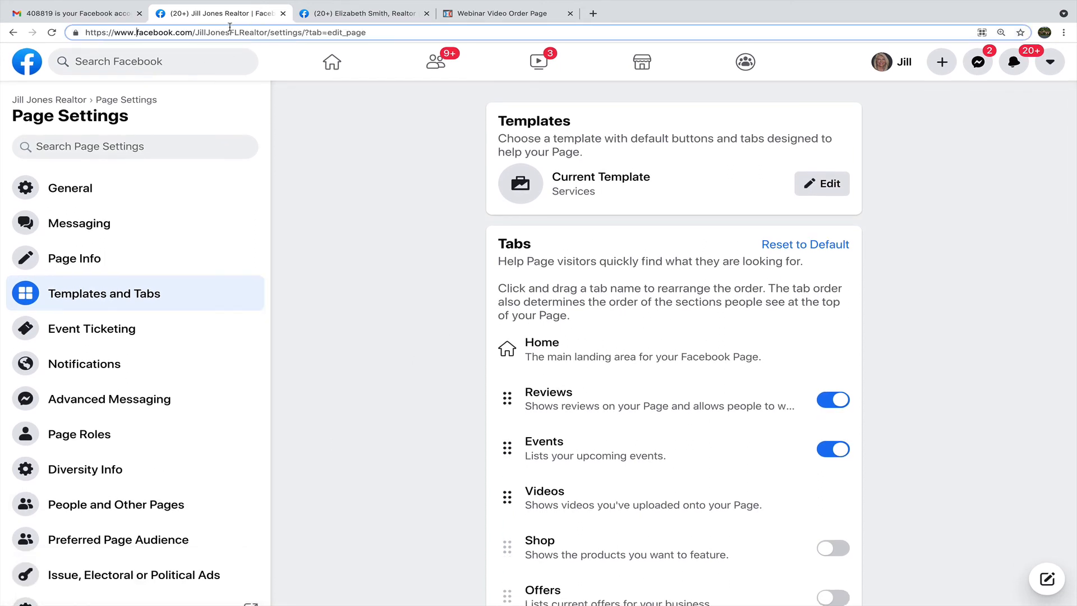
# Remove 'settings/?tab=edit_page' from the address, load the realtor page and list its More tabs.
pyautogui.moveTo(365, 31); pyautogui.dragTo(272, 30)
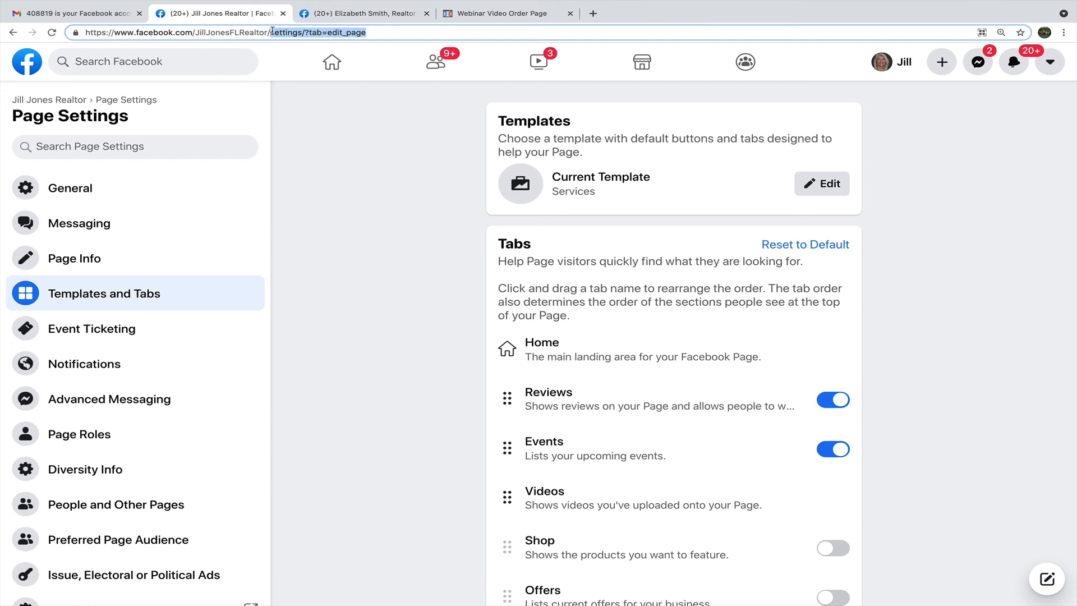
pyautogui.press('BackSpace')
pyautogui.press('Return')
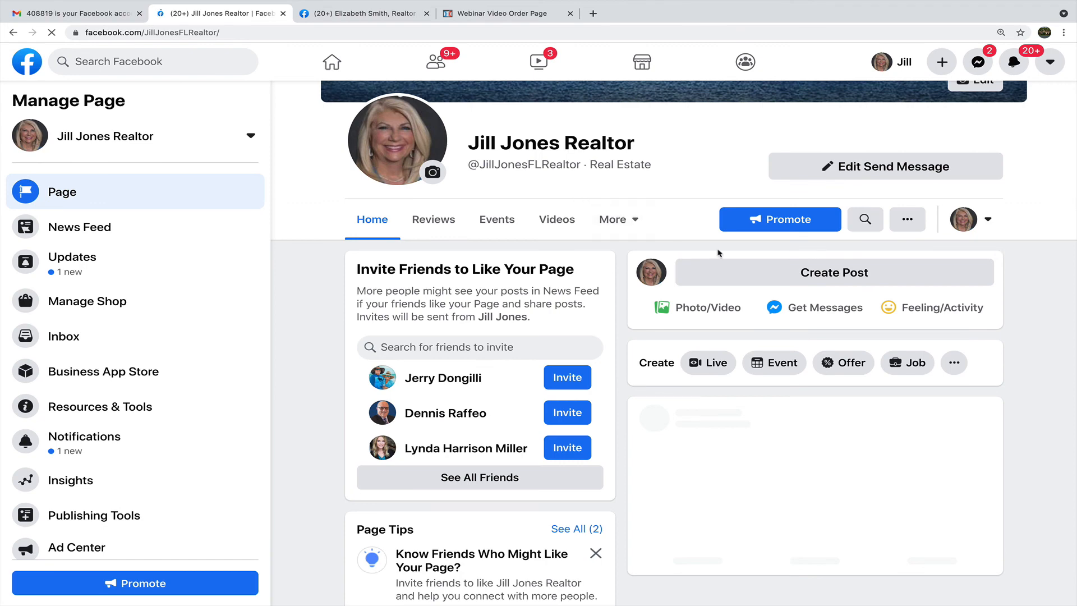
pyautogui.scroll(-2, 998, 232)
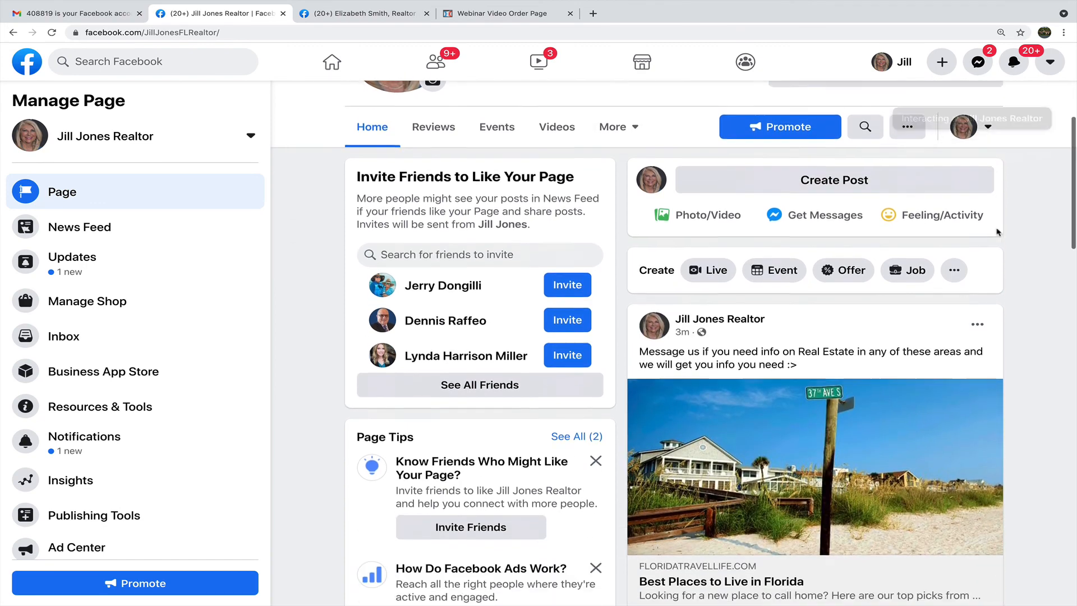
pyautogui.scroll(-2, 997, 232)
pyautogui.scroll(4, 997, 232)
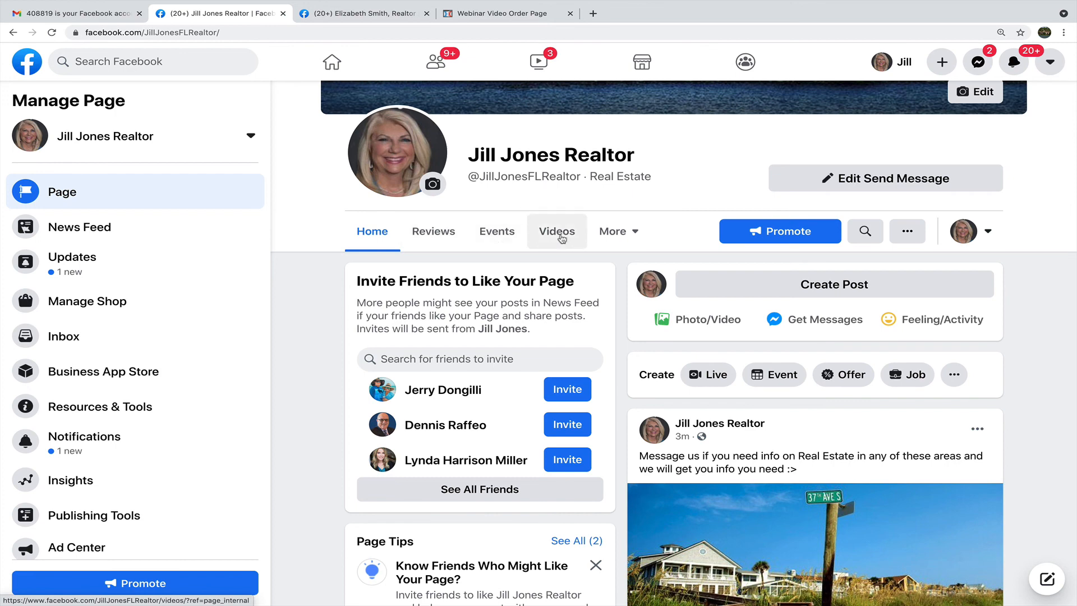
pyautogui.click(611, 232)
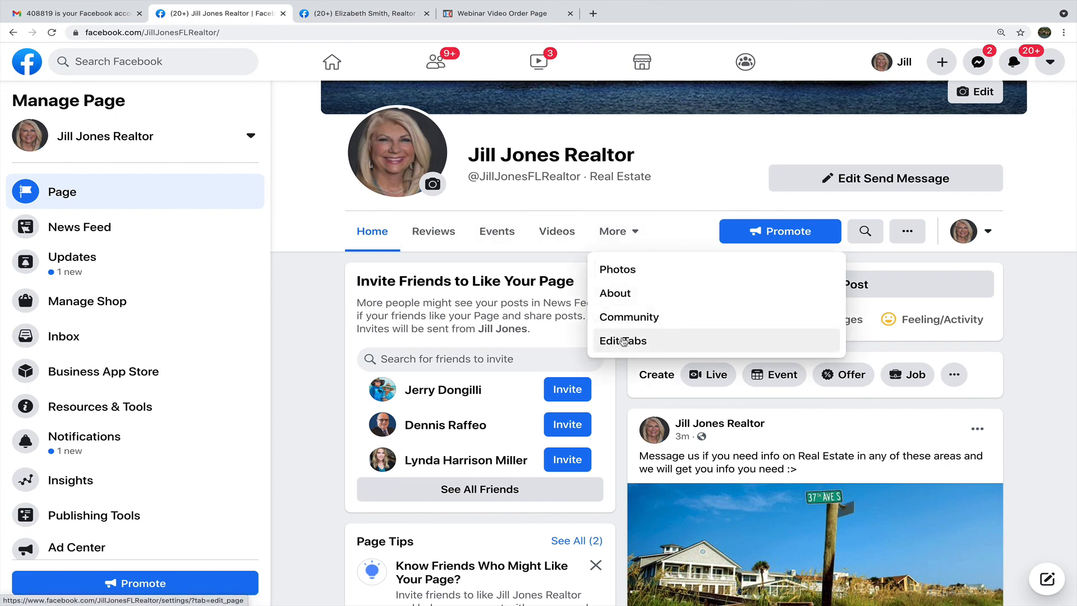
# Open About from More and review the categories, website, phone, email and Orlando realtor description.
pyautogui.click(622, 296)
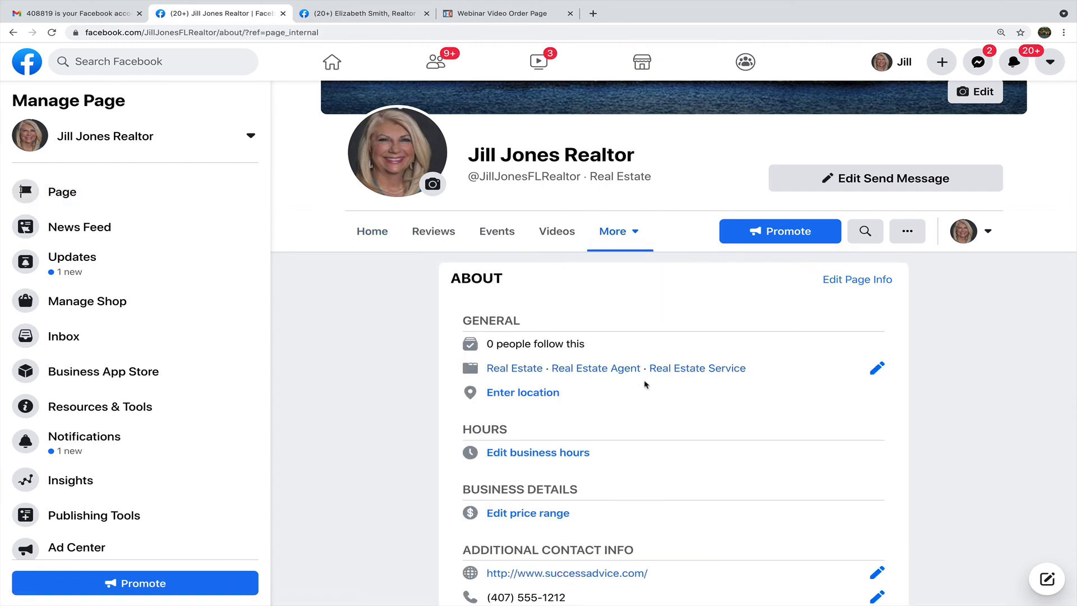
pyautogui.scroll(-1, 716, 448)
pyautogui.scroll(-6, 716, 448)
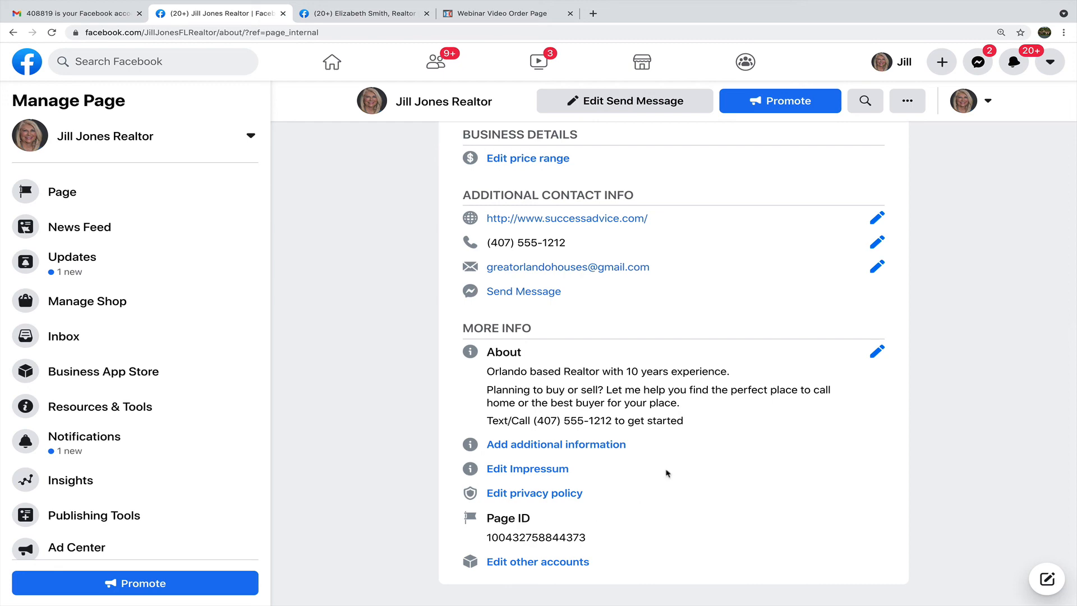
pyautogui.scroll(10, 667, 473)
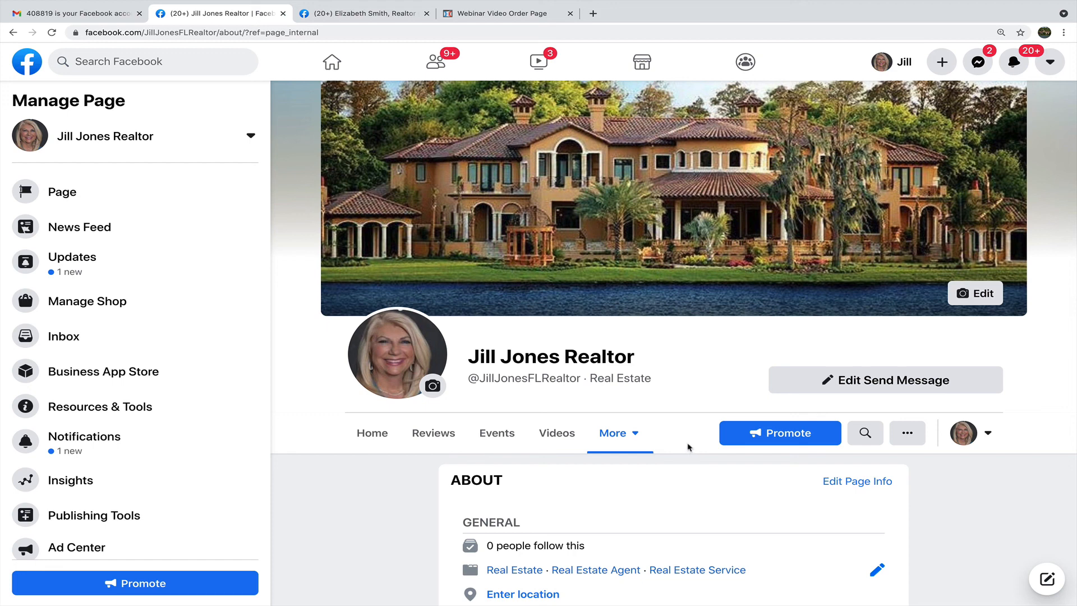
pyautogui.scroll(-8, 689, 446)
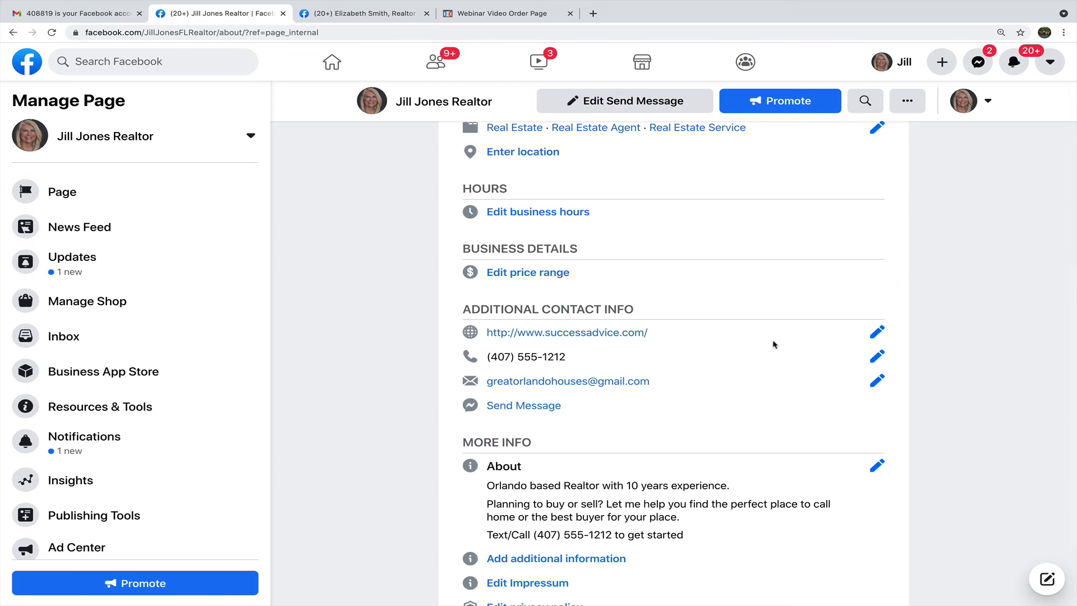
pyautogui.scroll(-1, 738, 437)
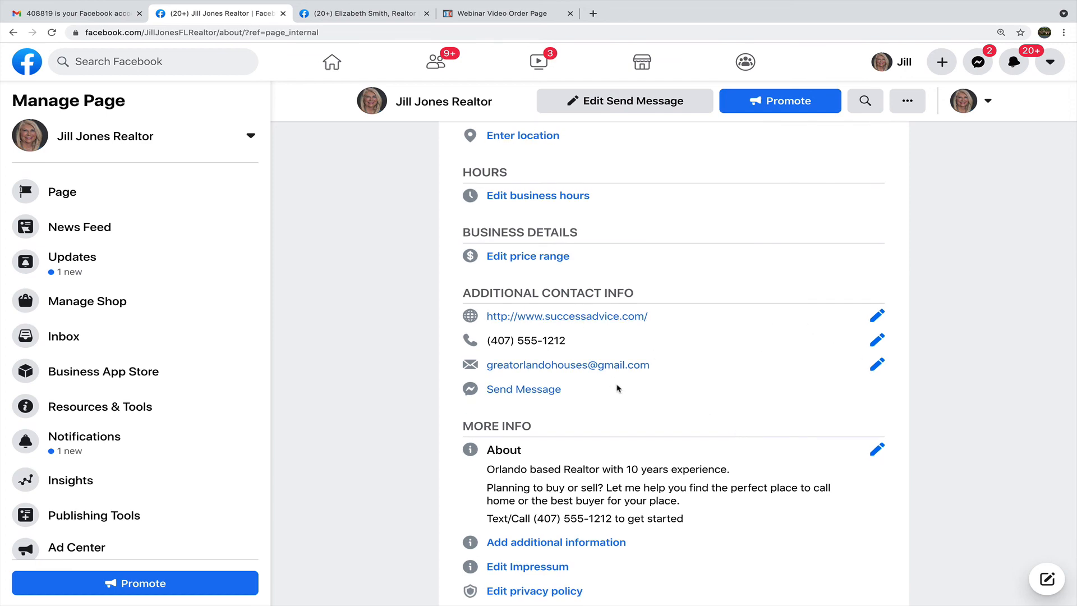
pyautogui.scroll(10, 618, 387)
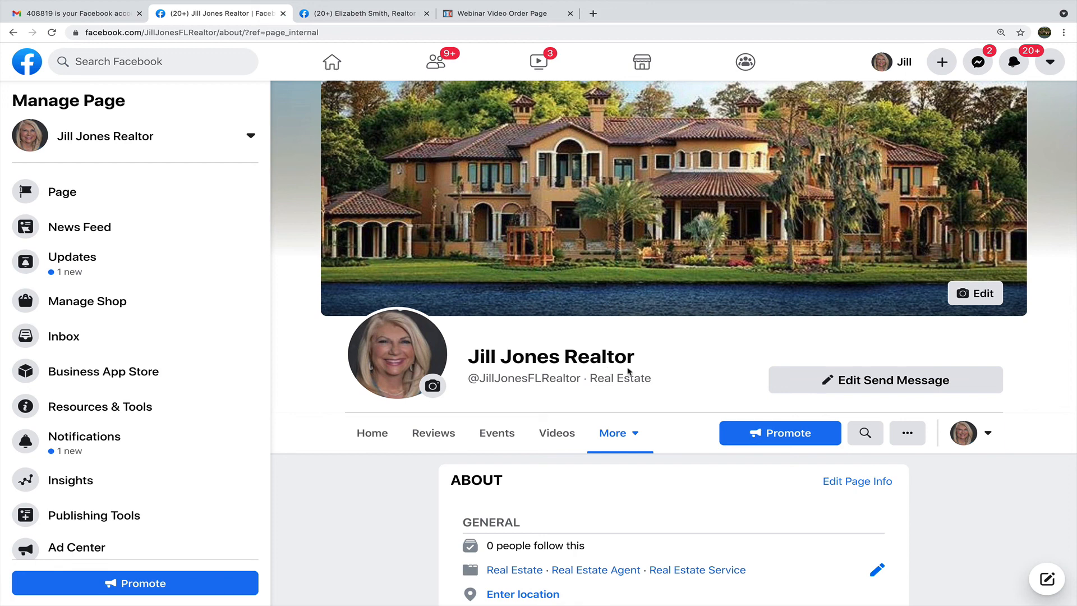
pyautogui.moveTo(572, 4)
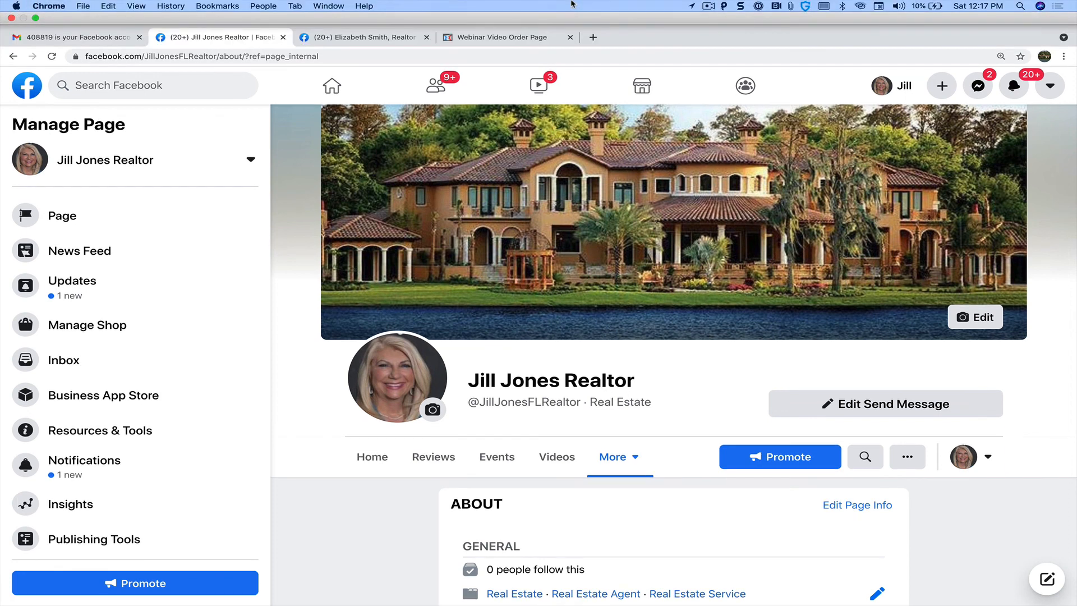
pyautogui.click(709, 6)
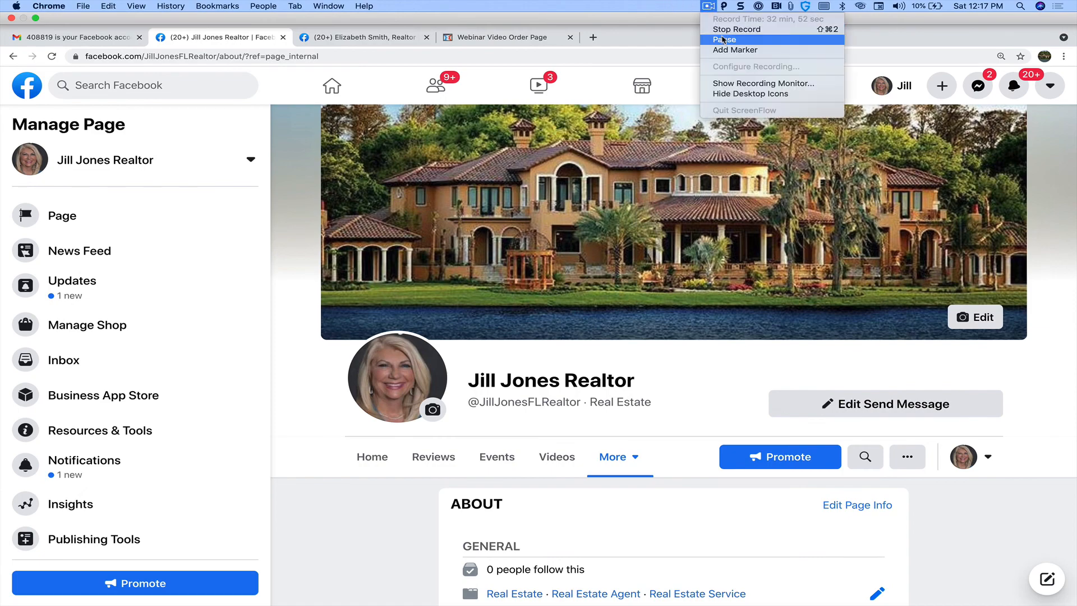